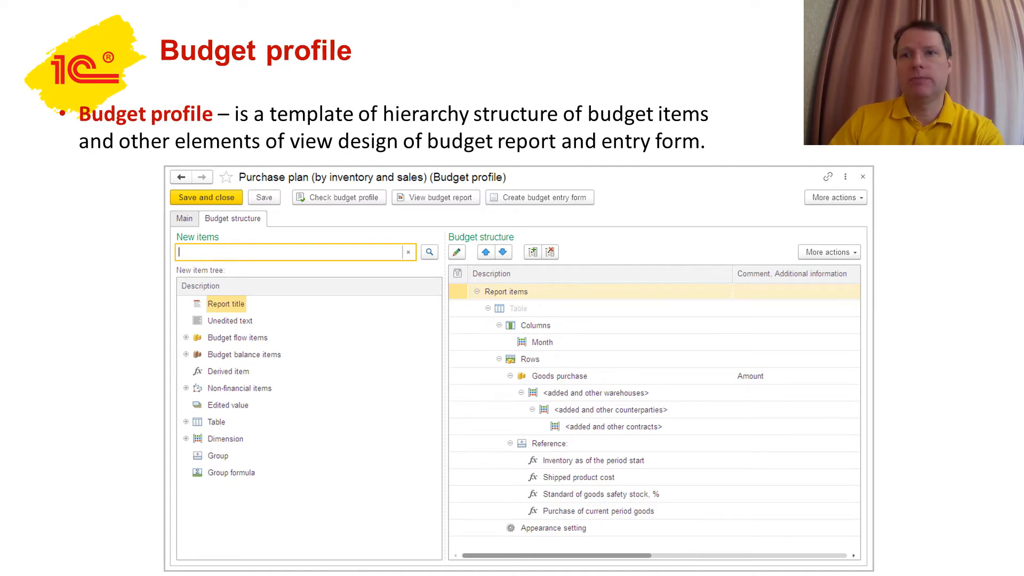
Advance to the Demo slide and switch to the 1C:ERP demo base.
click(331, 556)
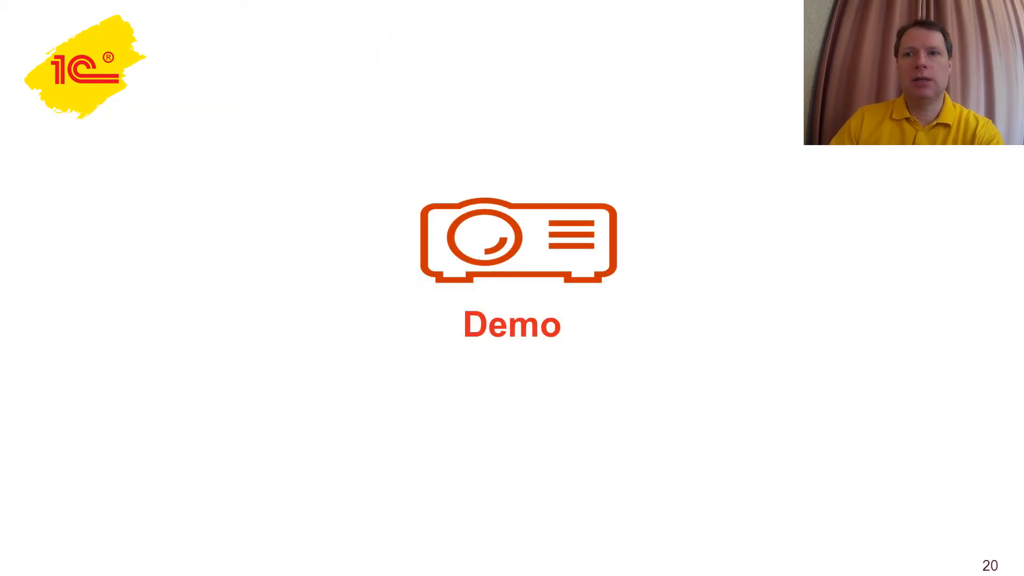
key(alt+Tab)
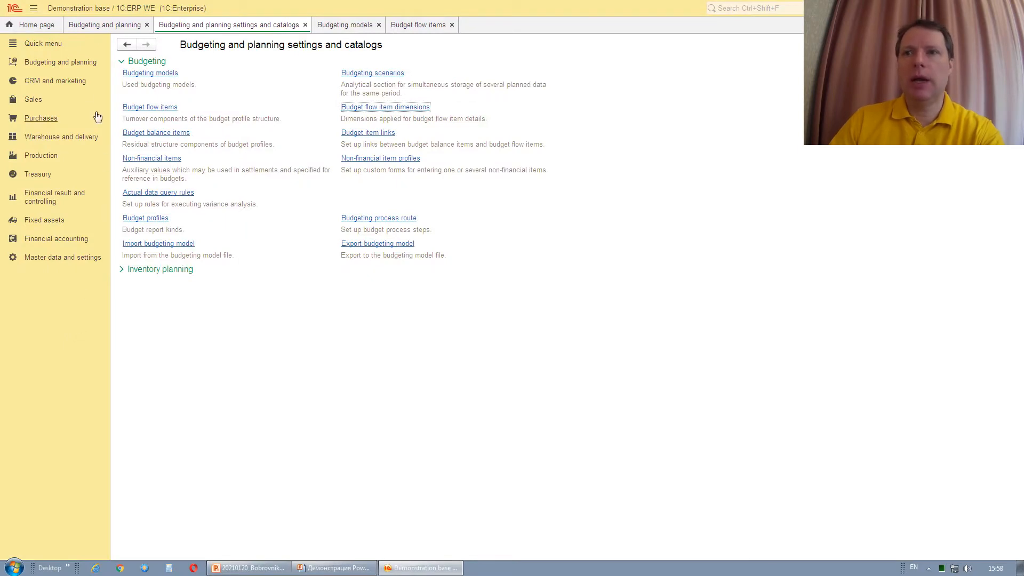
Open the Budget profiles catalog from Budgeting and planning settings and catalogs.
click(76, 64)
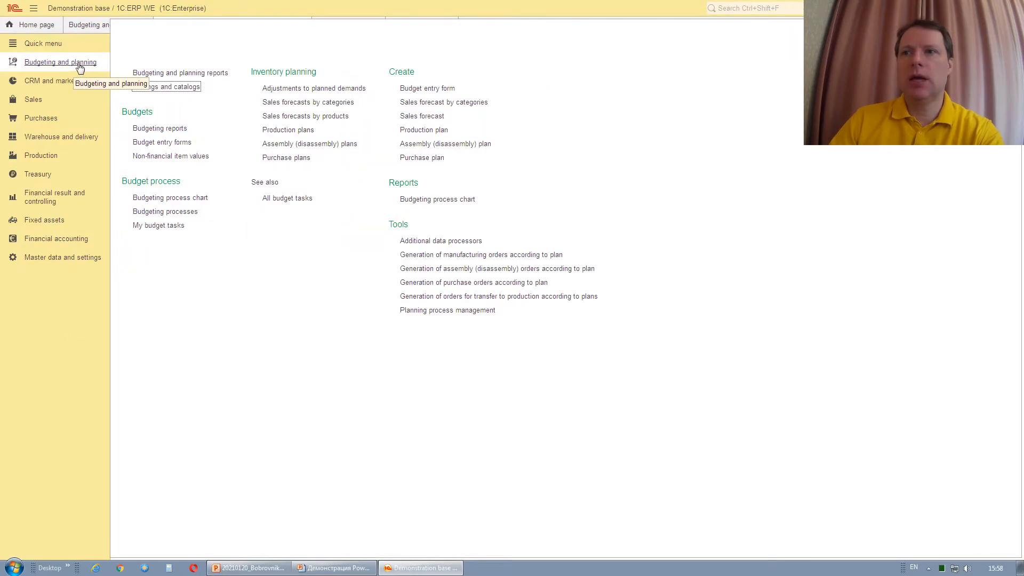
click(152, 88)
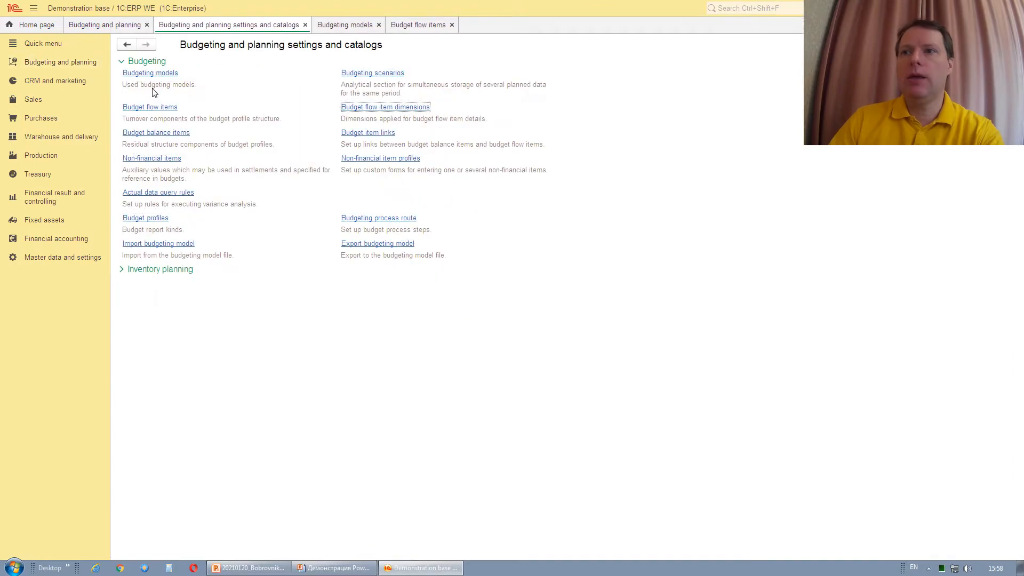
click(146, 219)
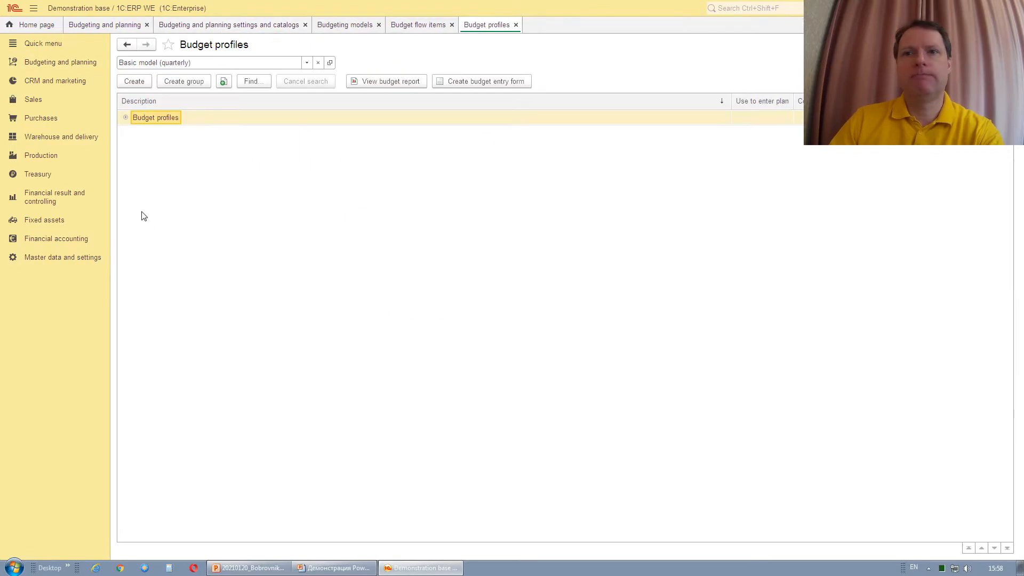
Show the Limits control model's budget profiles and create a new profile for that model.
click(125, 118)
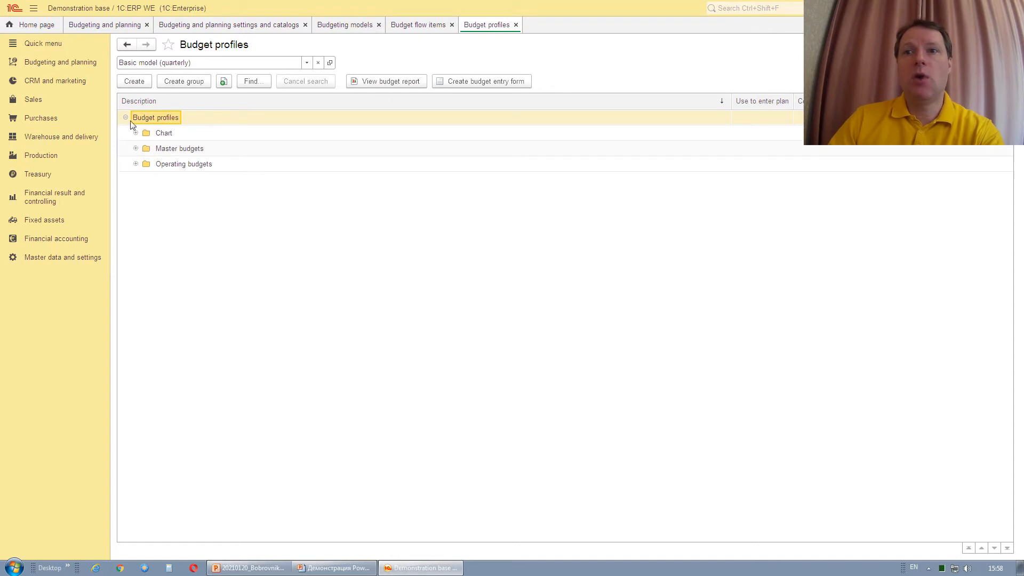
click(307, 63)
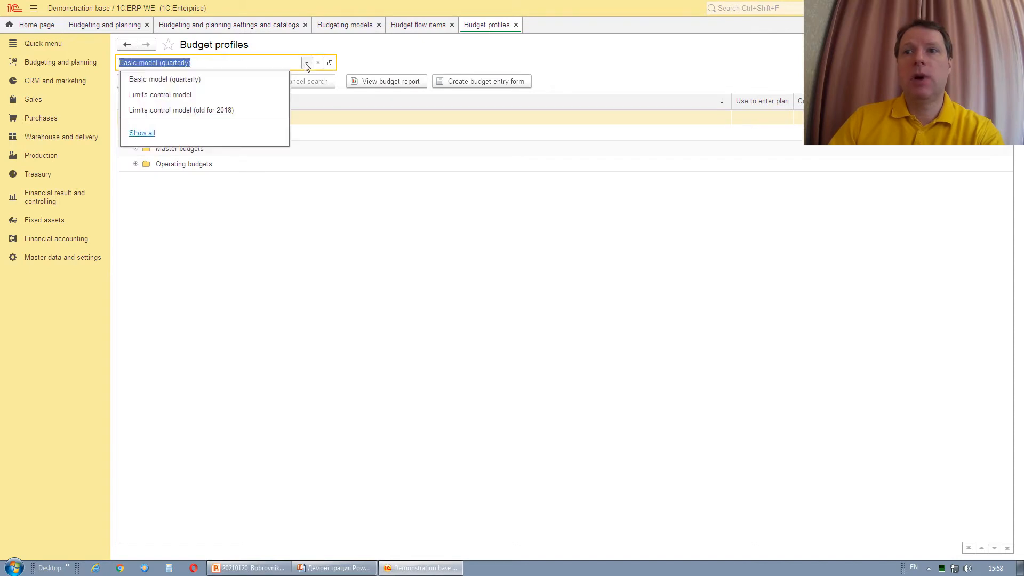
click(183, 96)
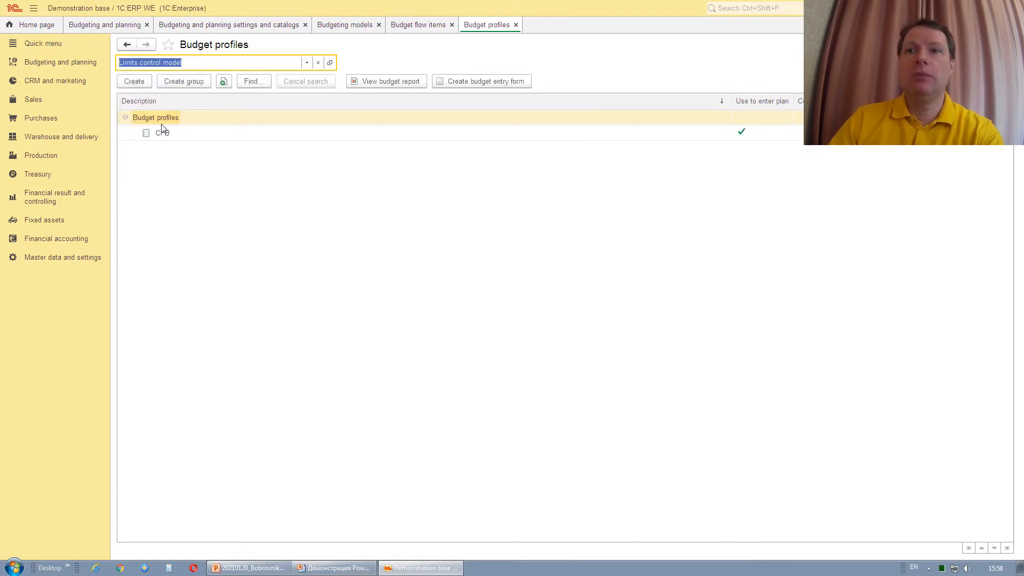
click(137, 81)
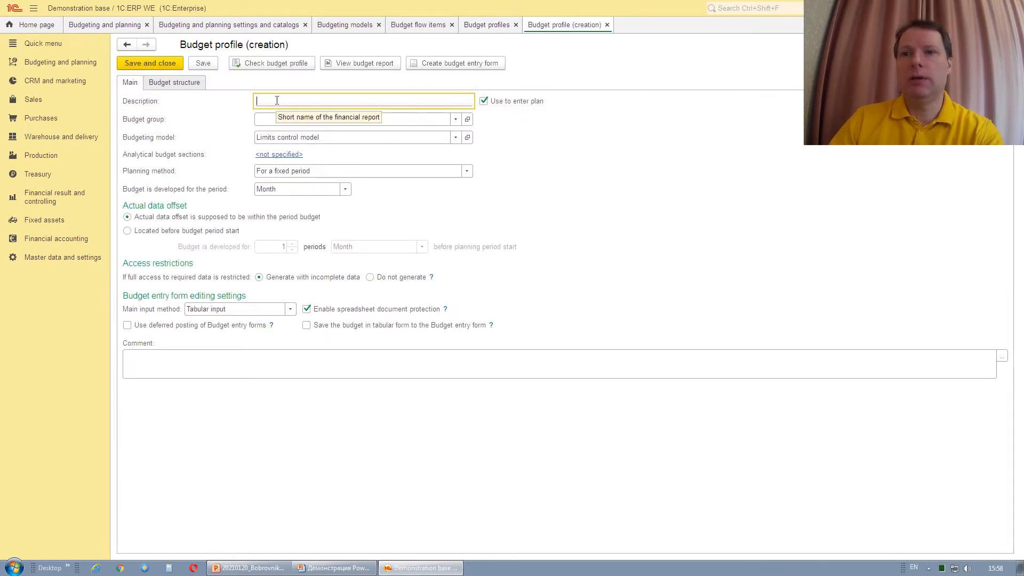
Name the profile 'Cash flow' and keep Use to enter plan enabled.
text(Cas)
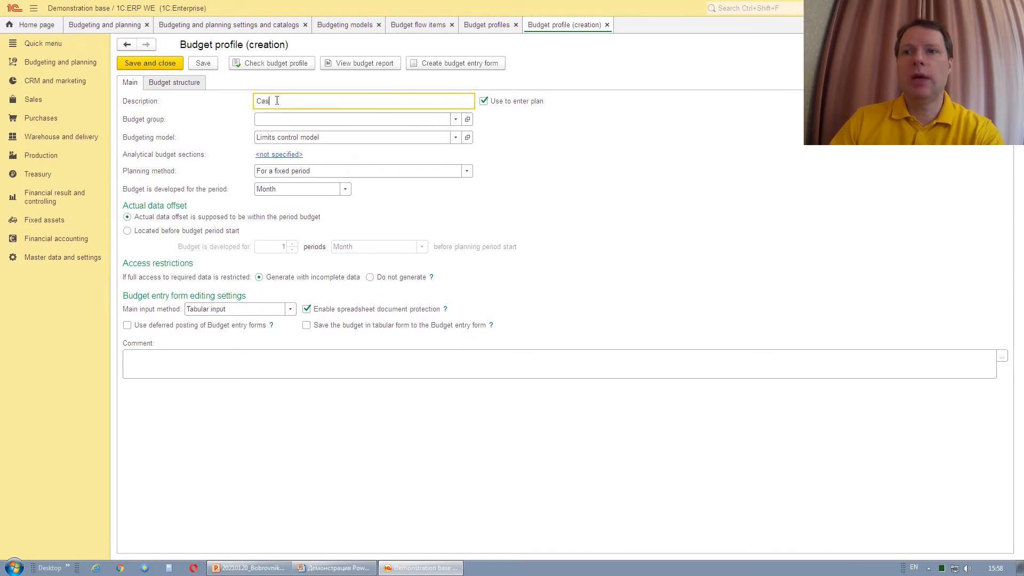
text(h)
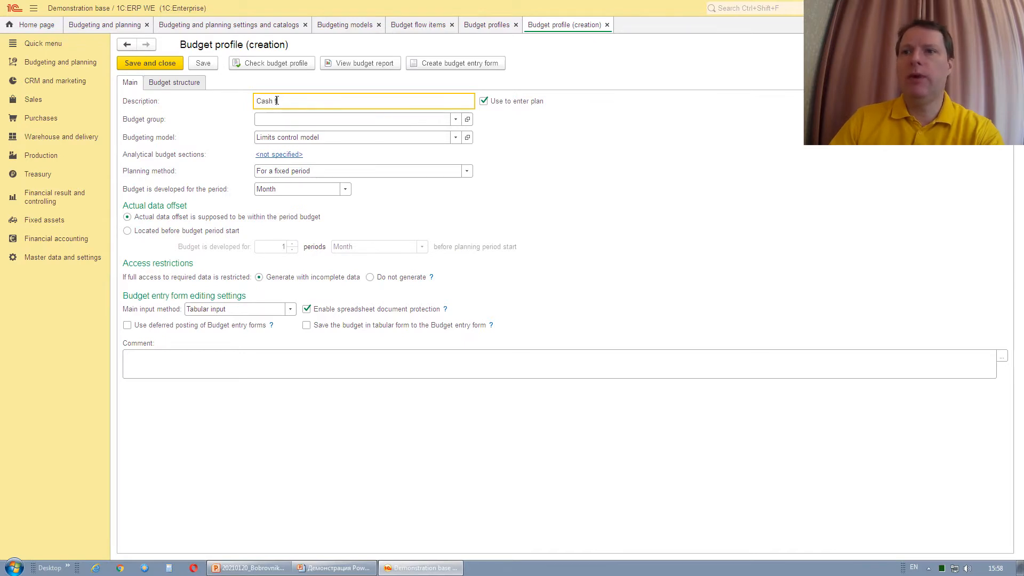
text( flow)
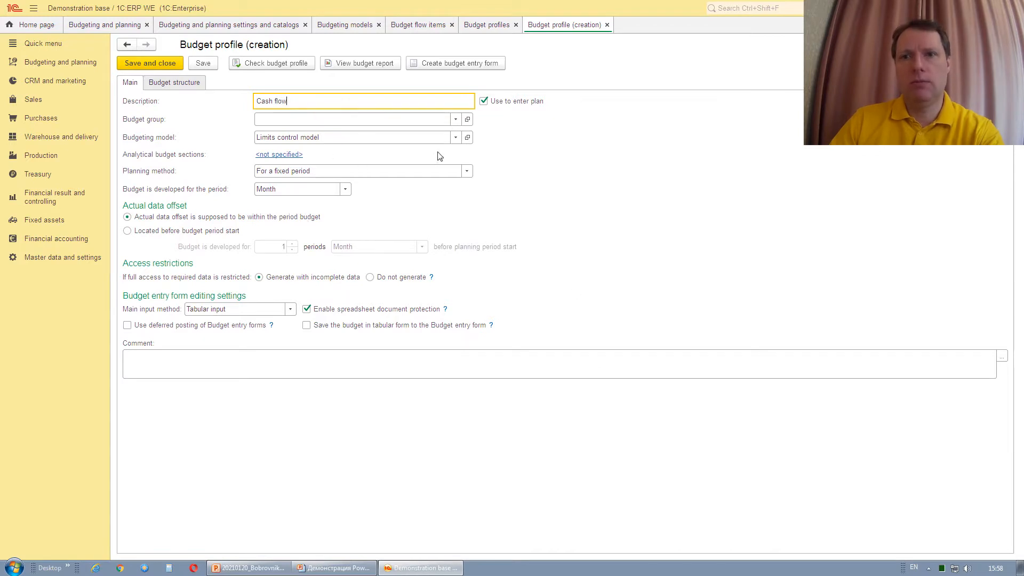
mouse_move(441, 155)
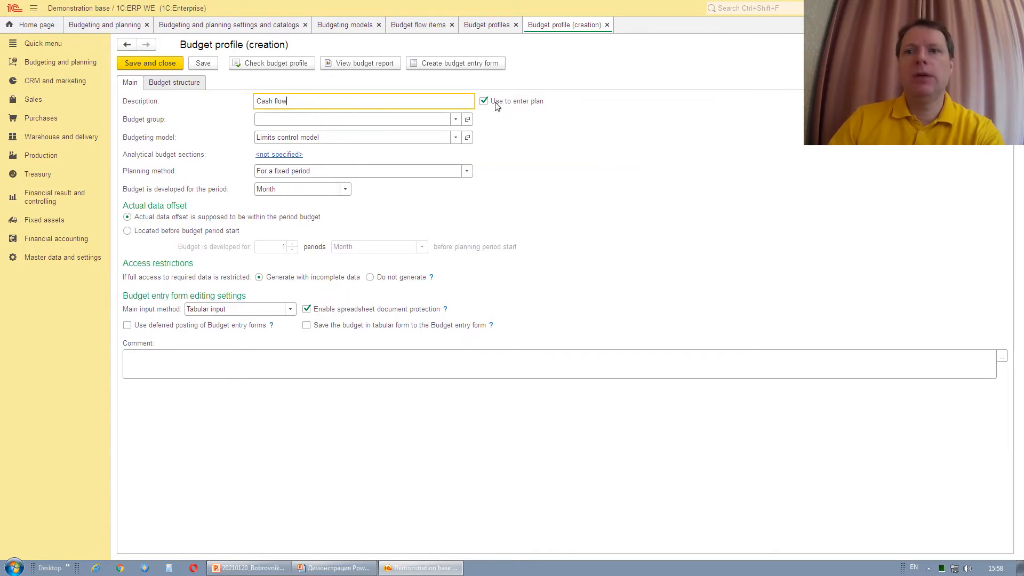
mouse_move(495, 111)
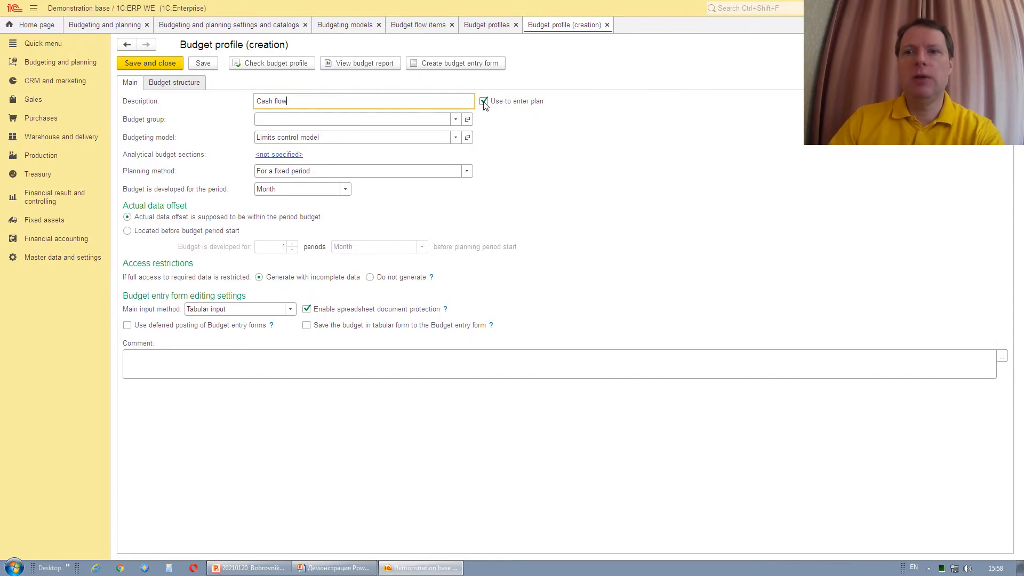
click(484, 102)
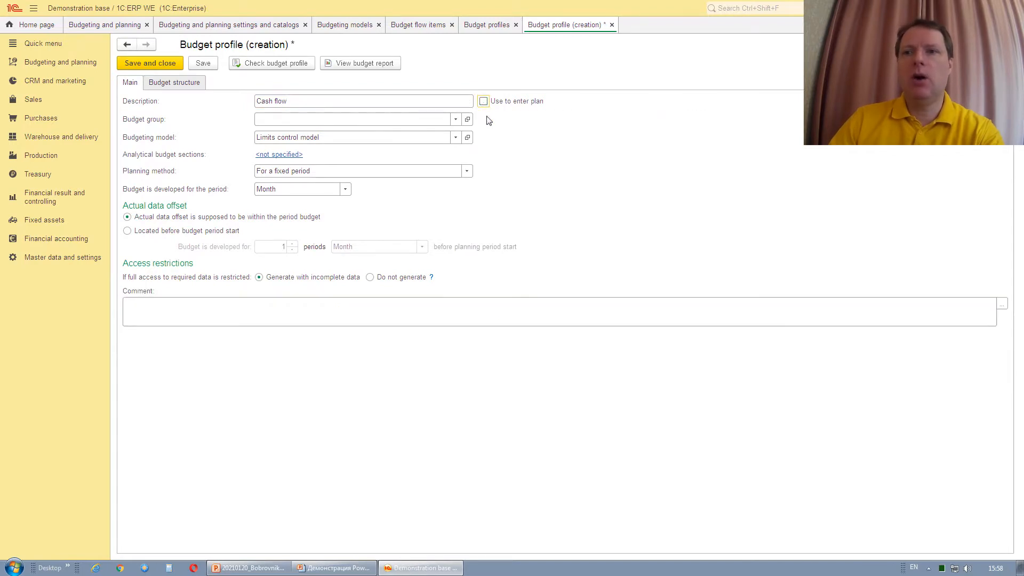
click(483, 101)
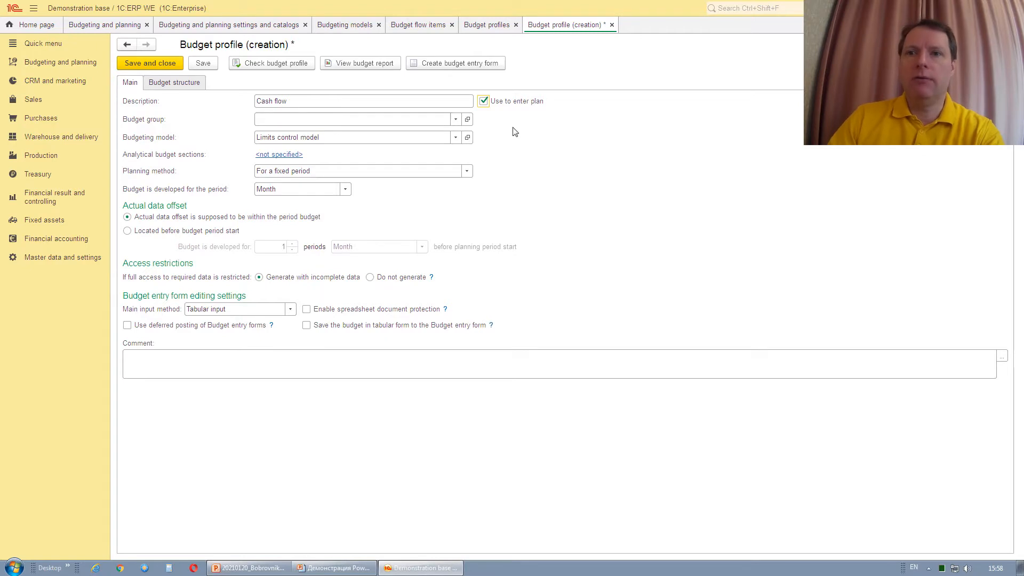
Keep fixed-period planning with a monthly budget period and view the budget structure.
click(473, 173)
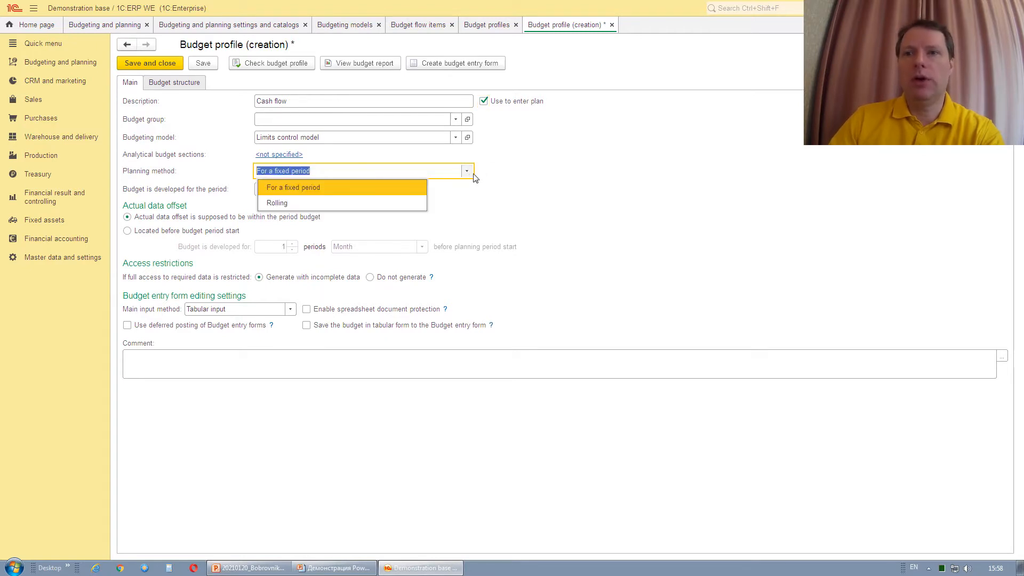
click(474, 176)
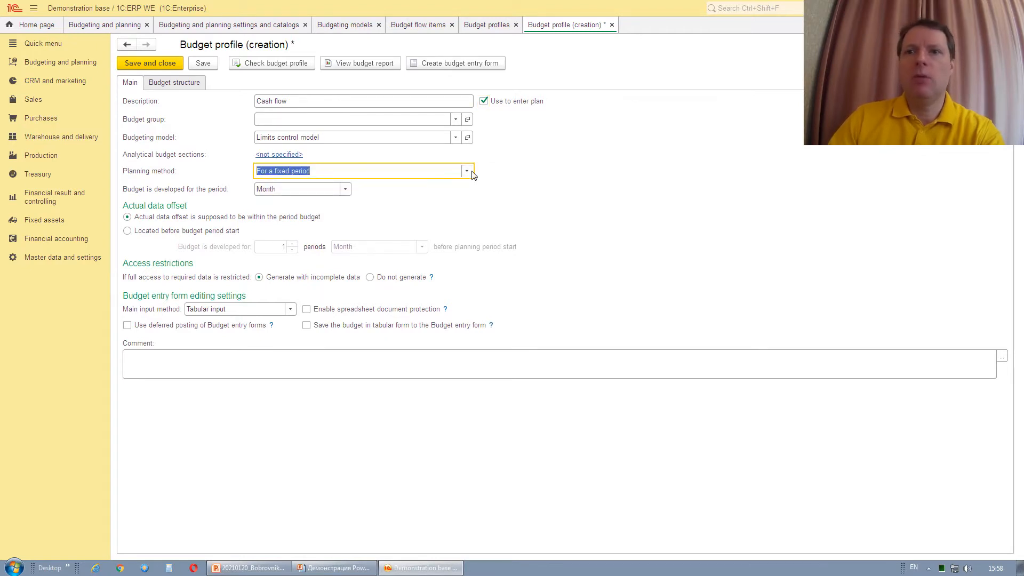
click(345, 190)
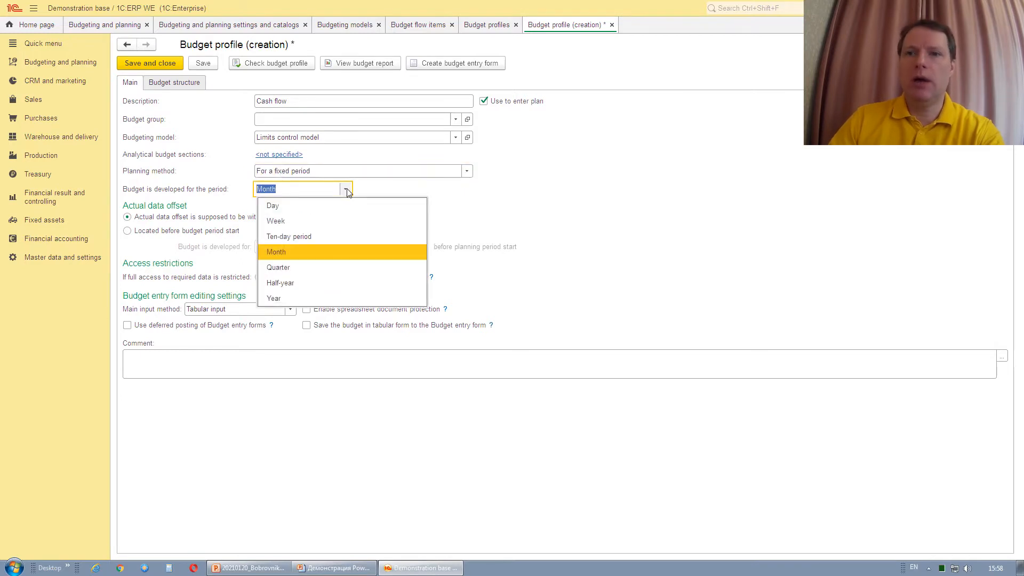
click(385, 193)
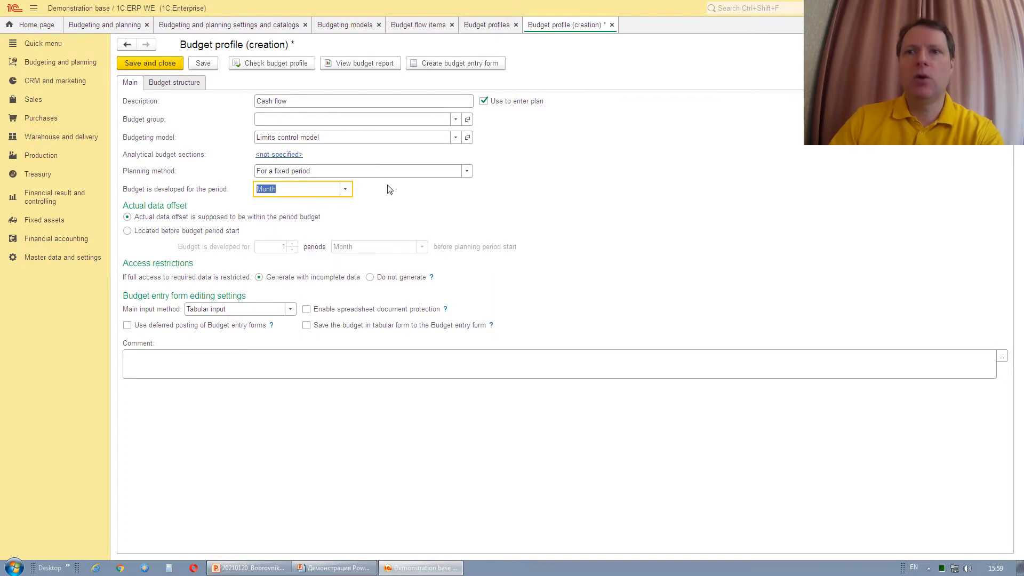
click(163, 85)
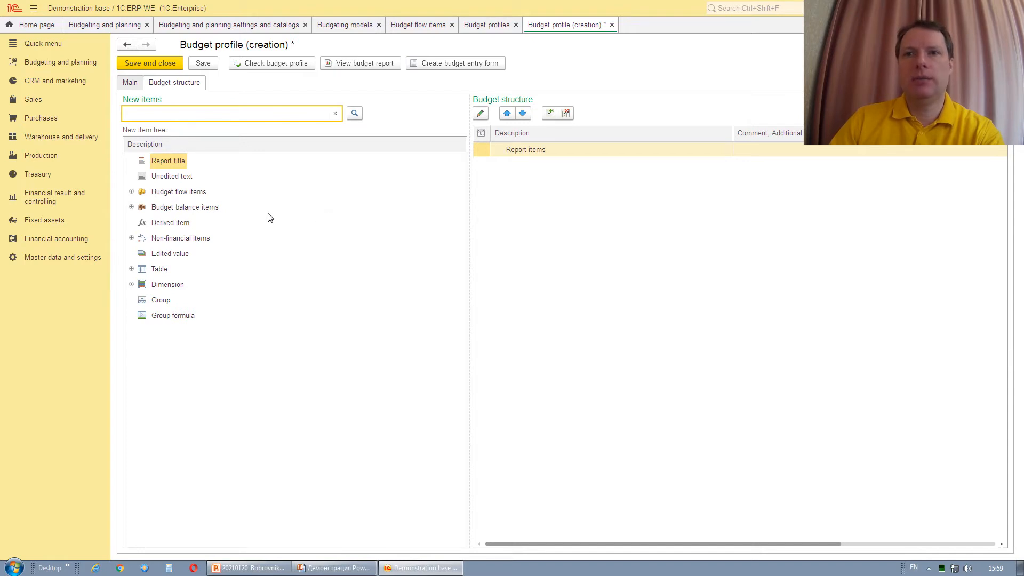
Add a Report title item reading 'Cash flow' plus the Reporting period parameter.
click(161, 162)
drag(161, 160, 546, 150)
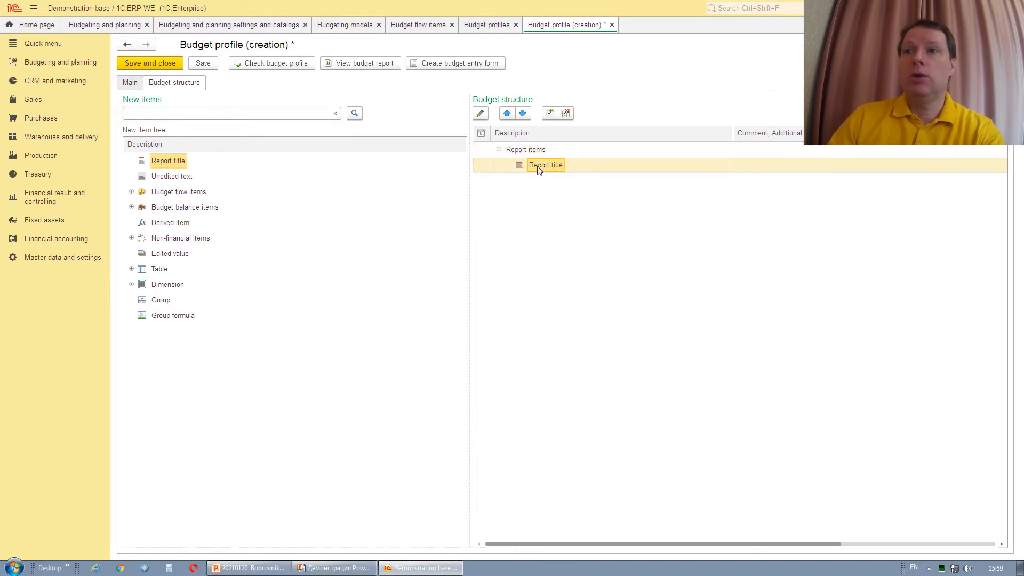
double_click(539, 166)
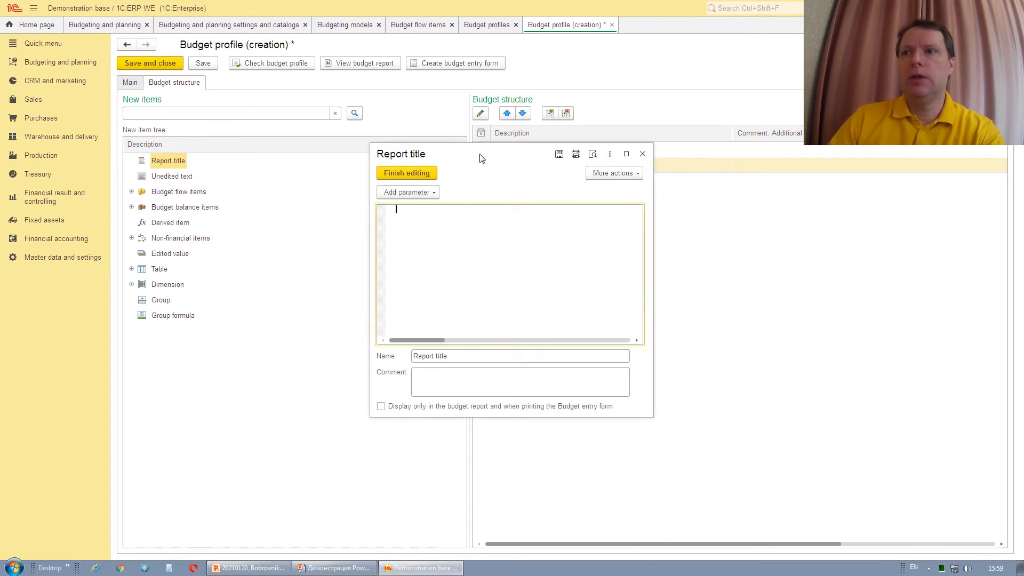
drag(479, 155, 481, 184)
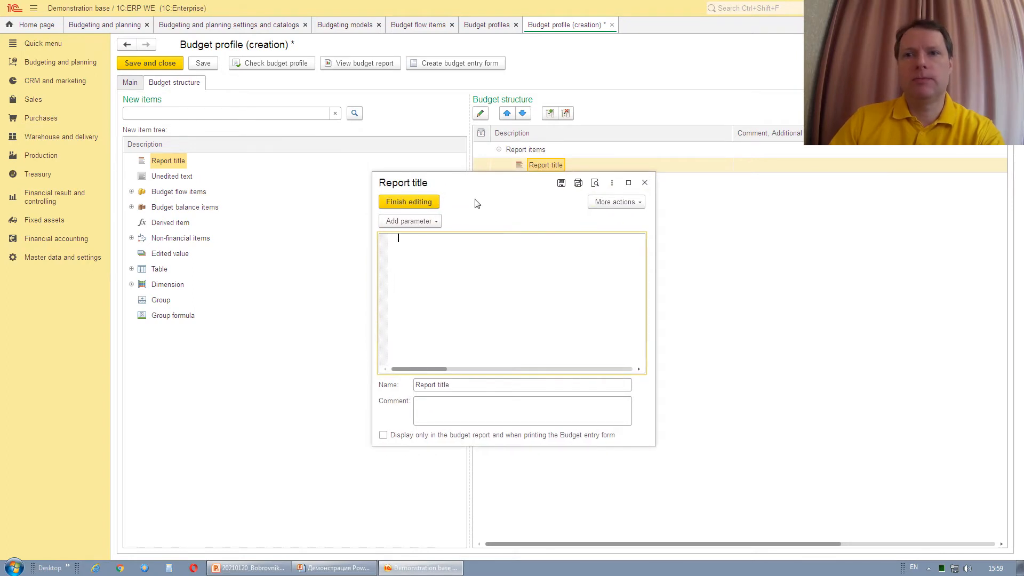
text(Cash)
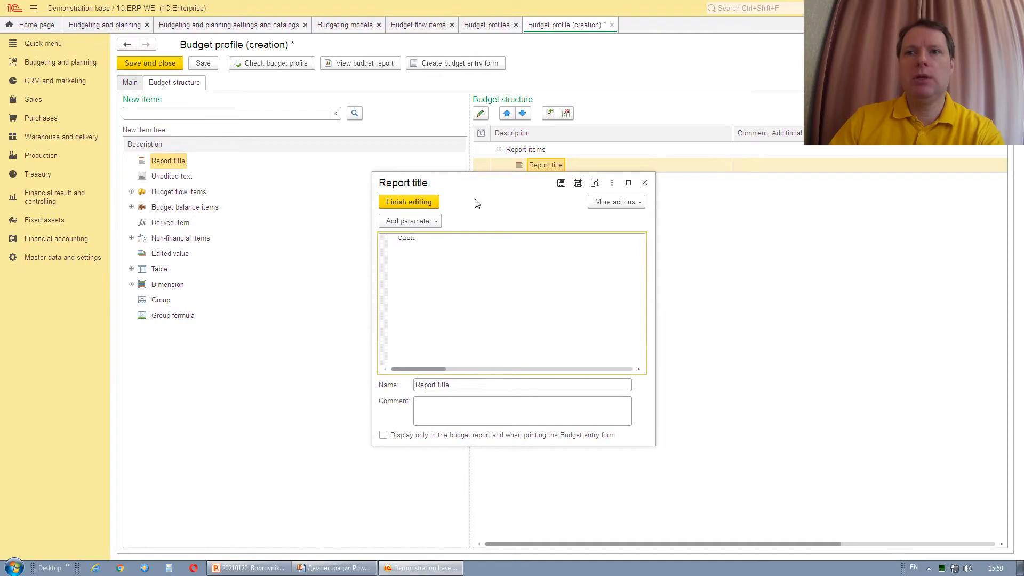
text( flo)
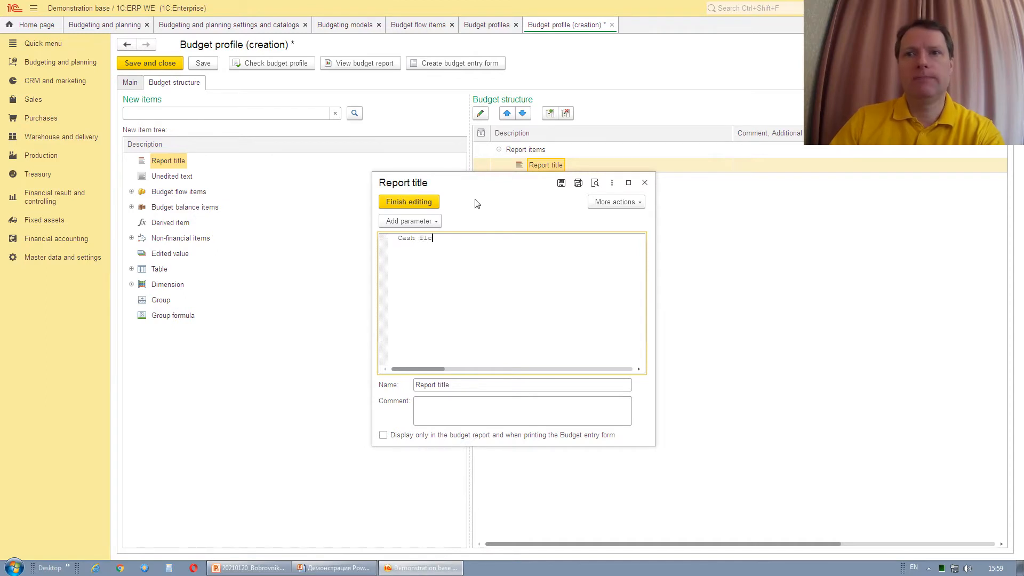
text(w)
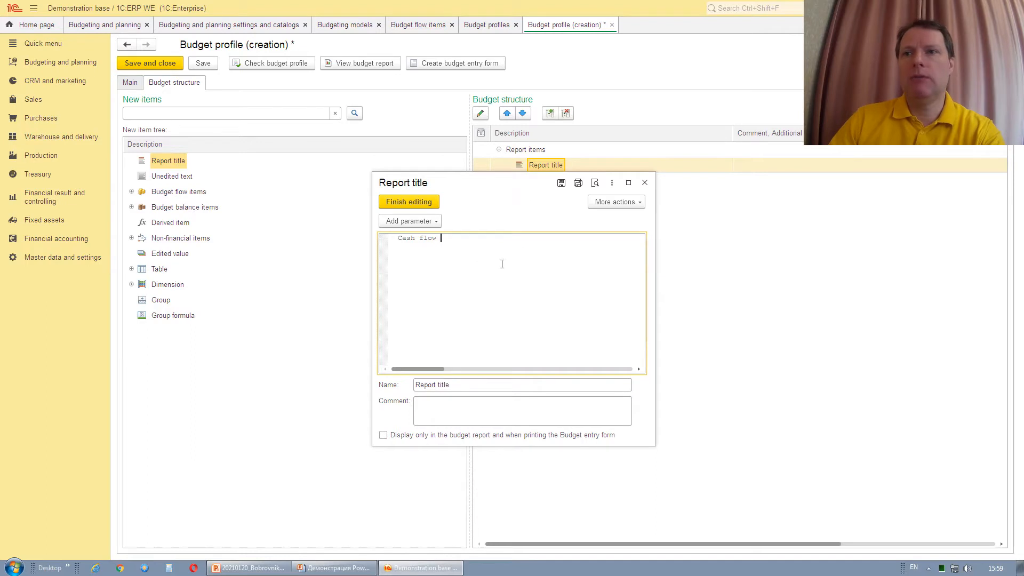
click(424, 223)
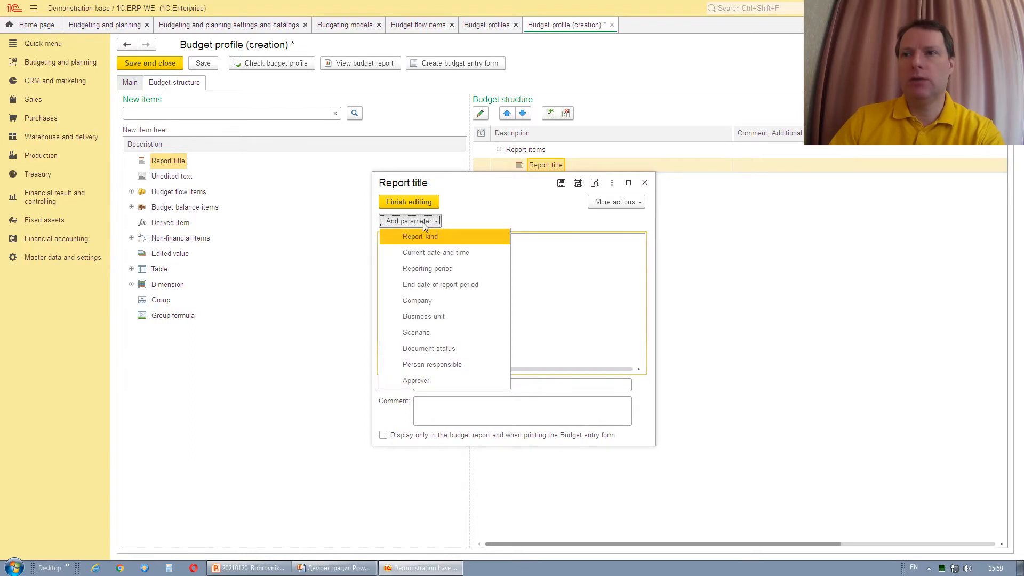
click(430, 269)
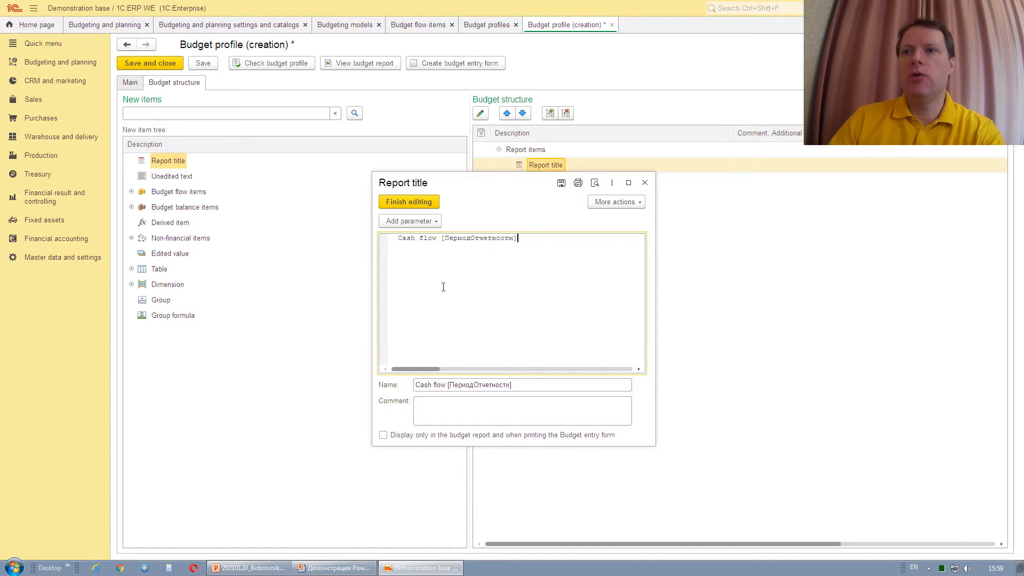
double_click(459, 237)
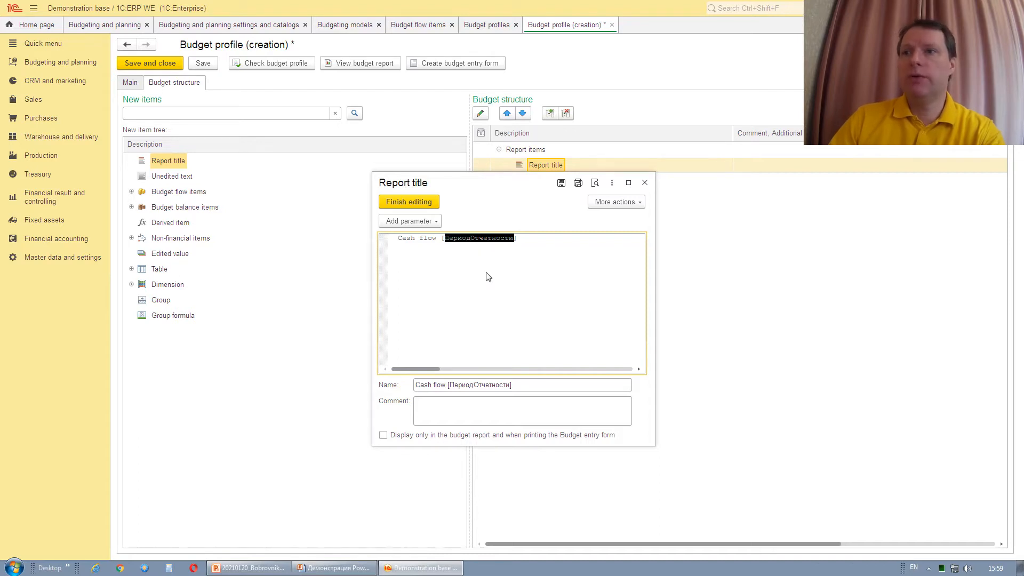
click(504, 282)
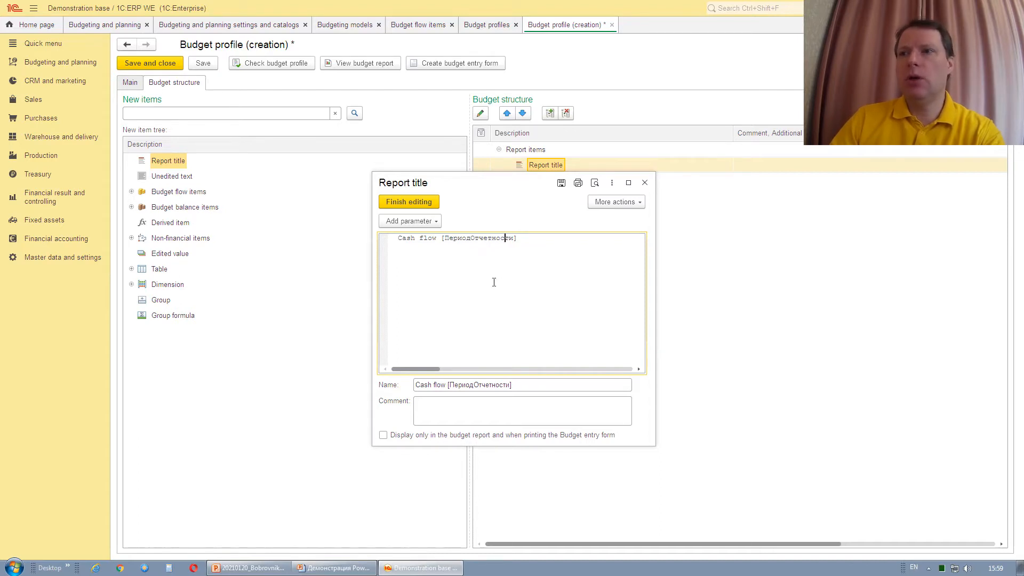
click(408, 202)
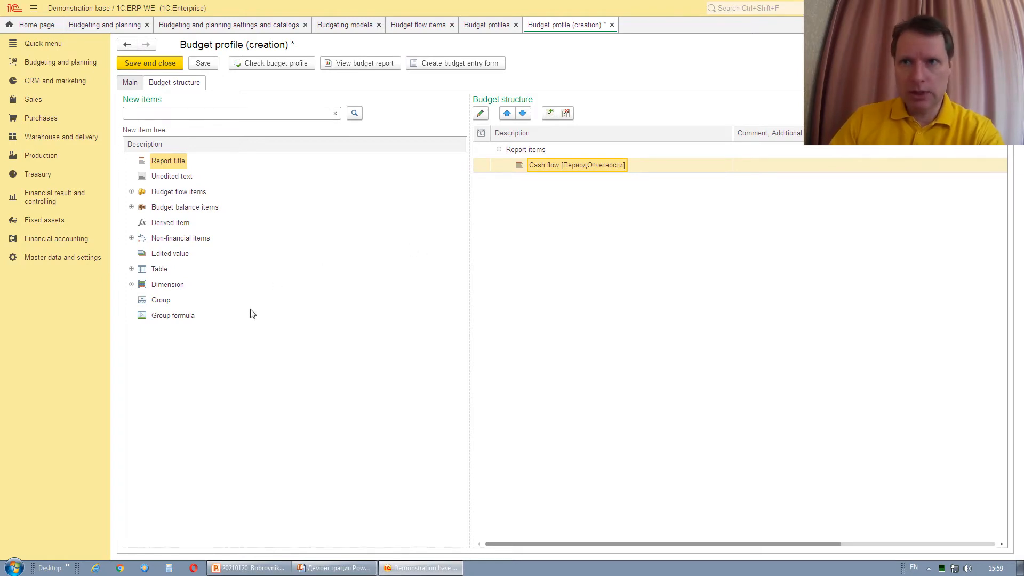
Add a table with budgeting items in rows under Report items.
click(158, 270)
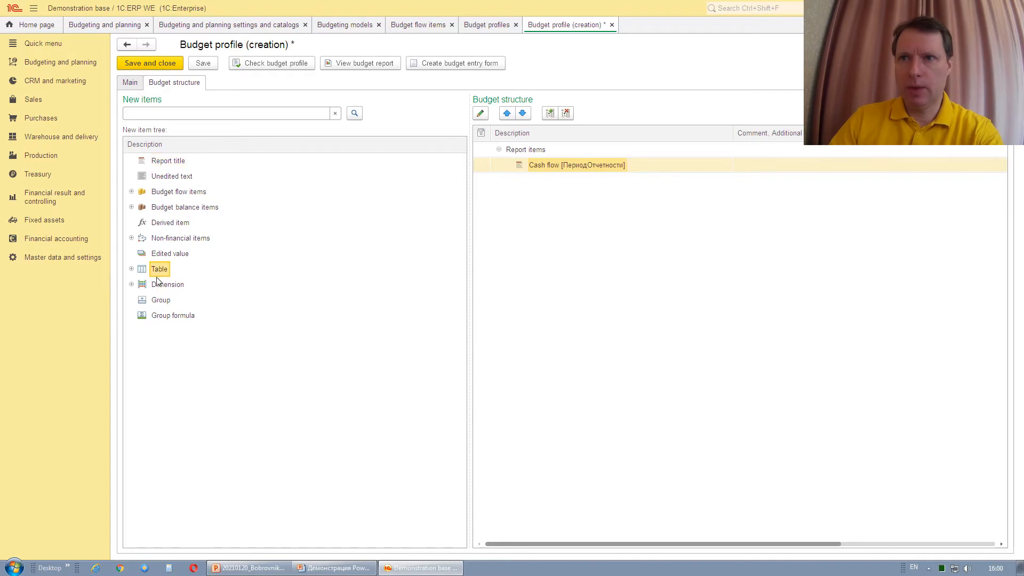
drag(157, 274, 527, 153)
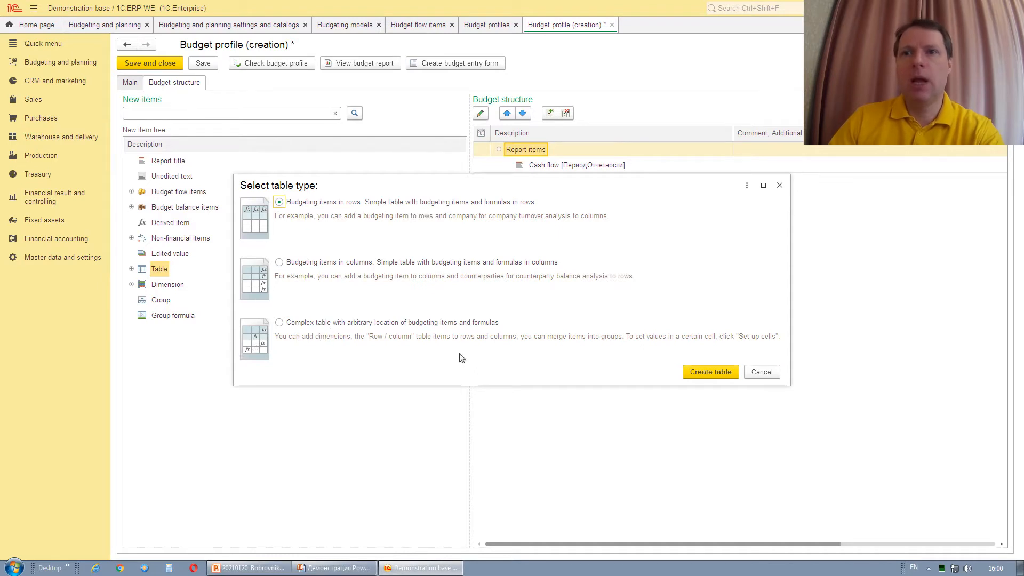
click(712, 372)
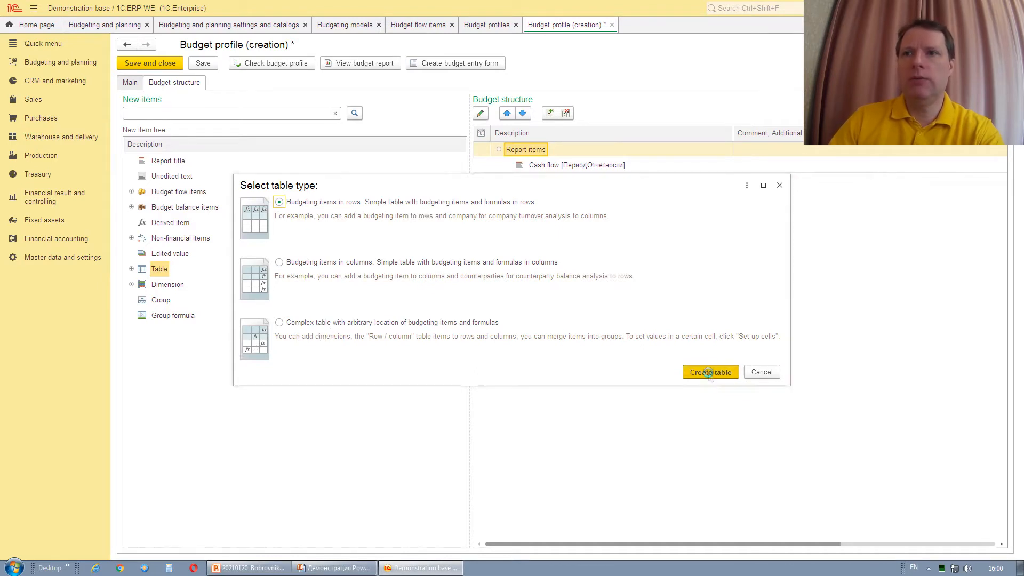
Expand Budget flow items > Basic model > Cash flow.
click(131, 192)
click(141, 208)
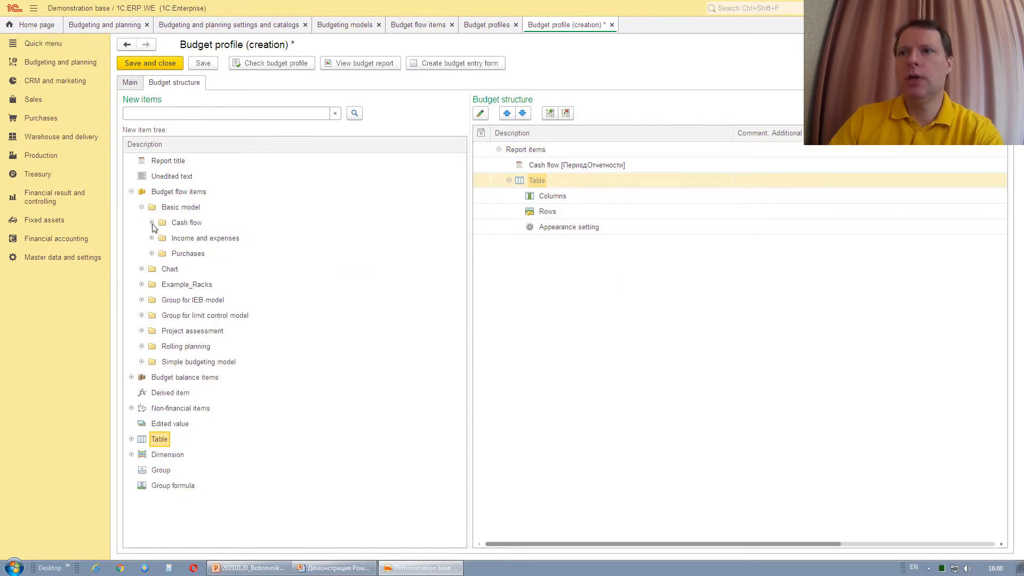
click(152, 223)
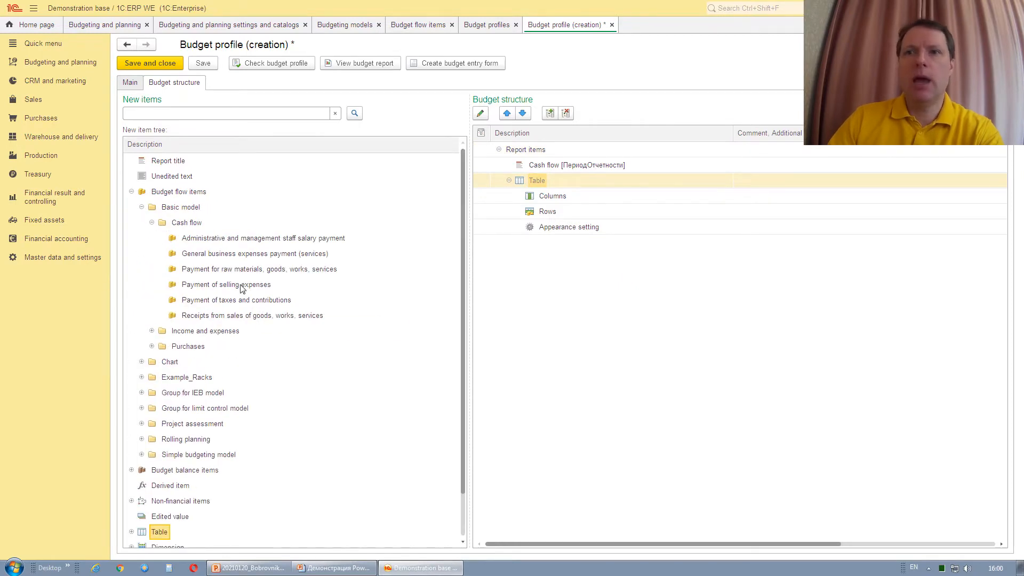
Place Payment of selling expenses in the table rows and the Period Month dimension in columns.
drag(241, 286, 559, 217)
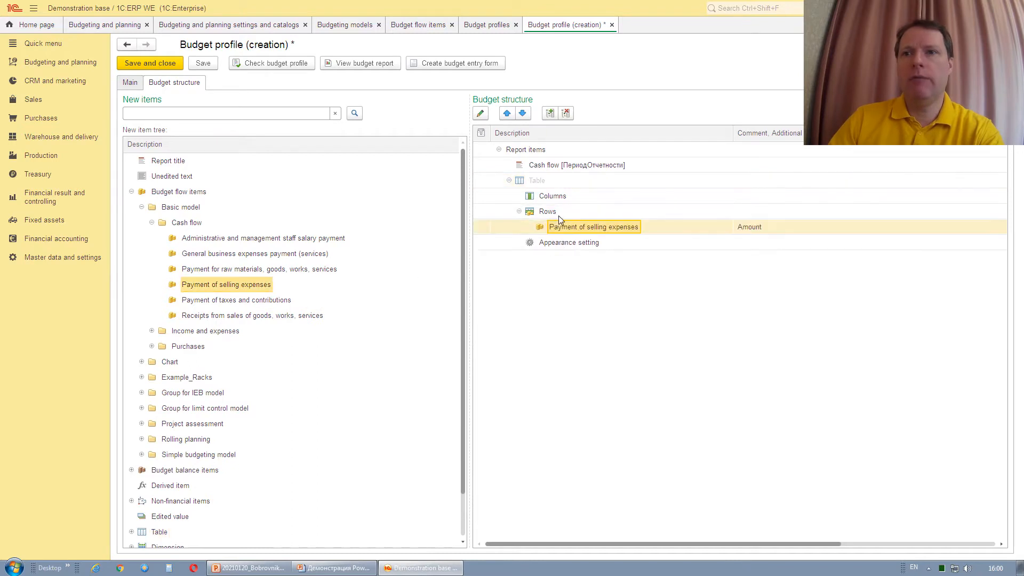
click(132, 192)
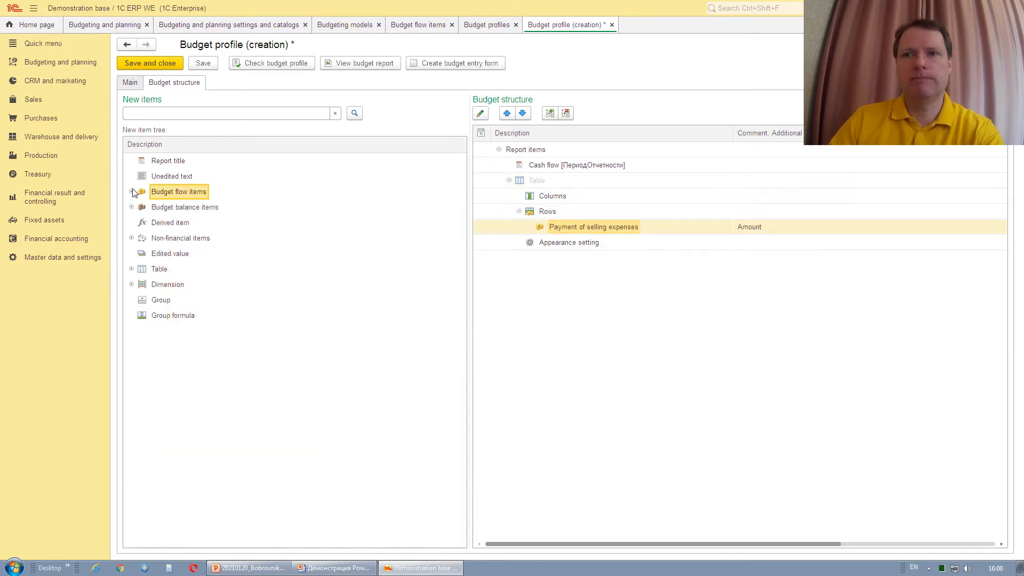
click(132, 285)
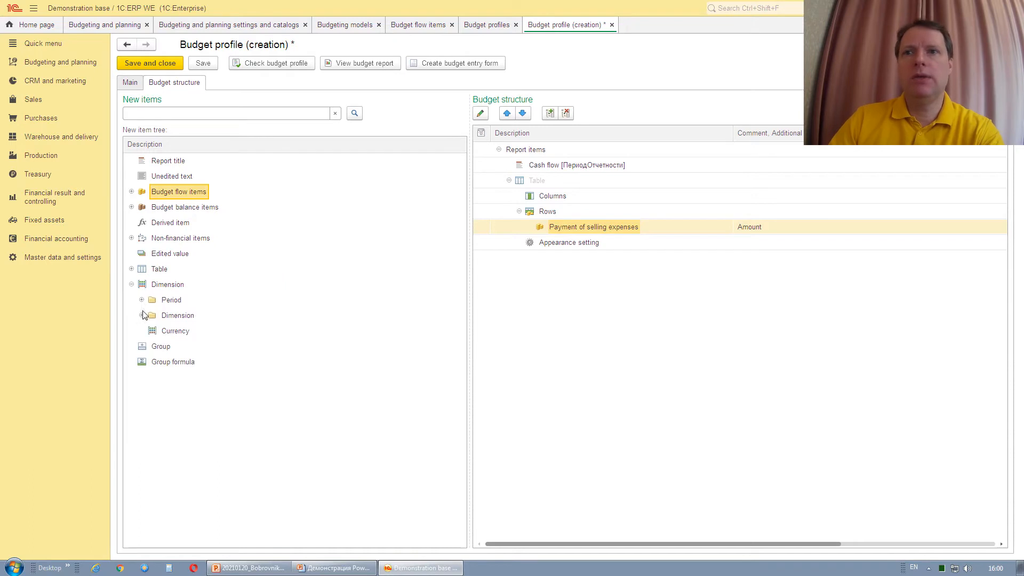
click(142, 300)
click(181, 363)
drag(298, 341, 574, 196)
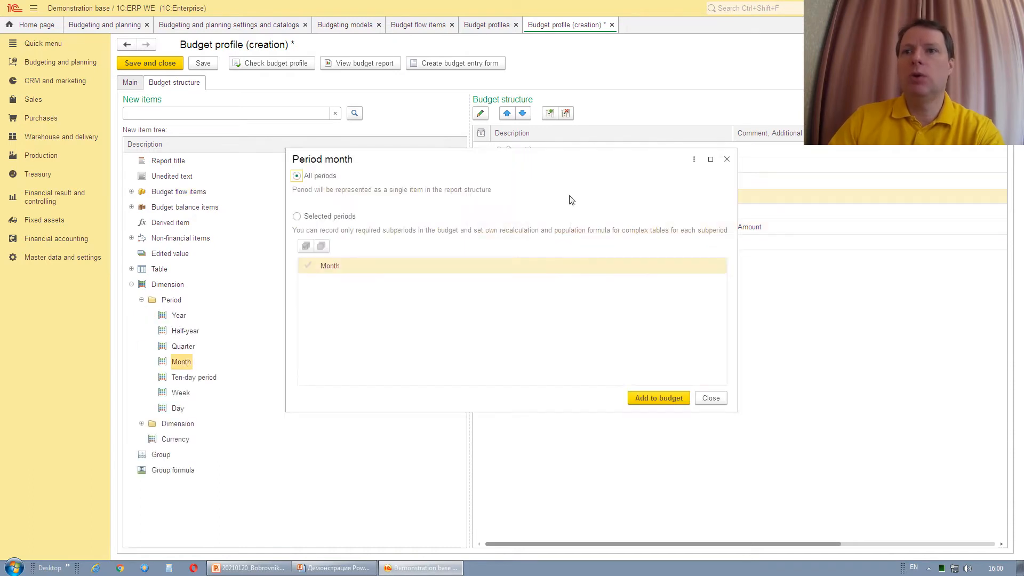
click(642, 397)
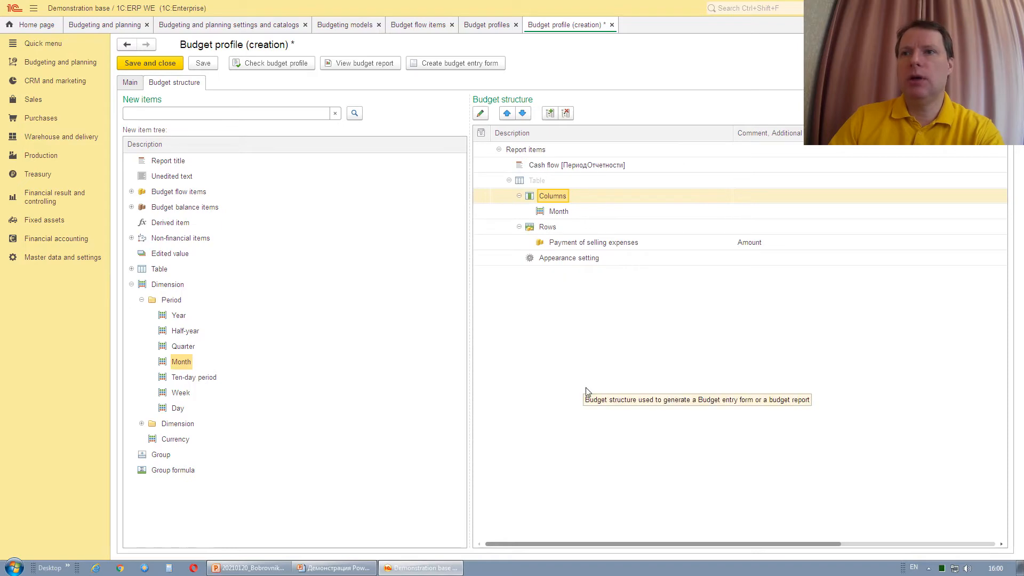
double_click(591, 244)
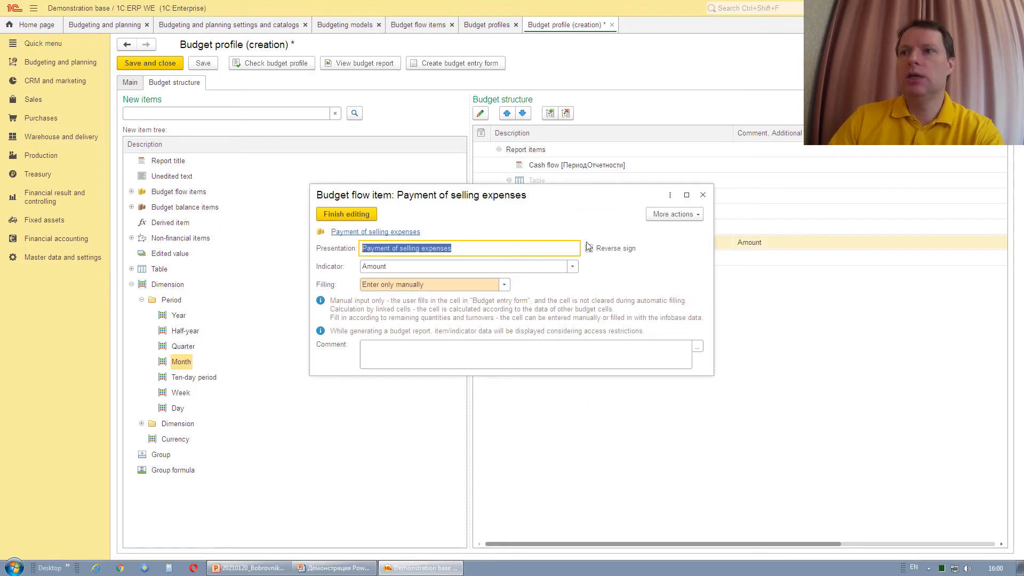
drag(565, 195, 549, 214)
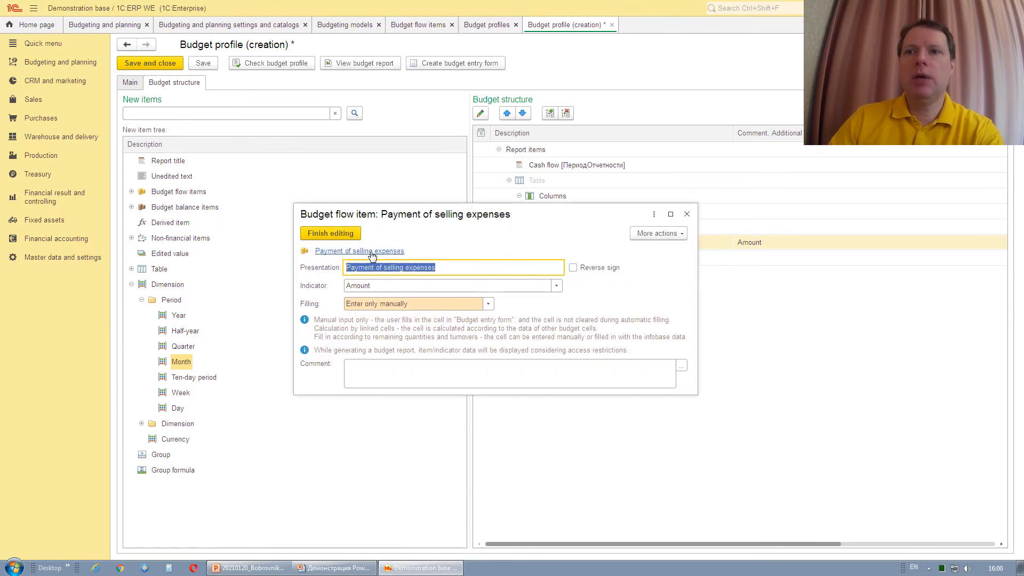
click(460, 269)
click(377, 251)
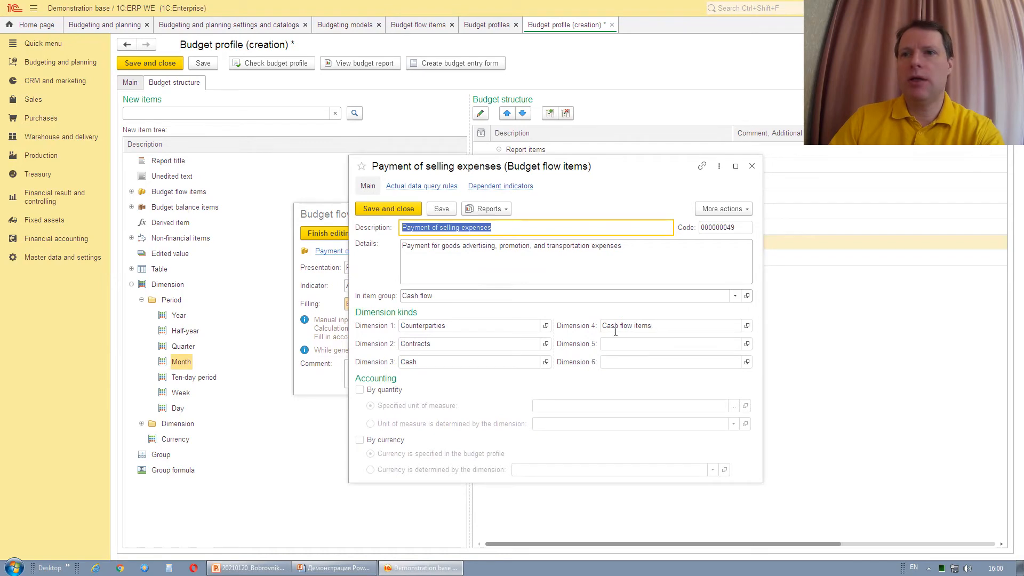
click(752, 167)
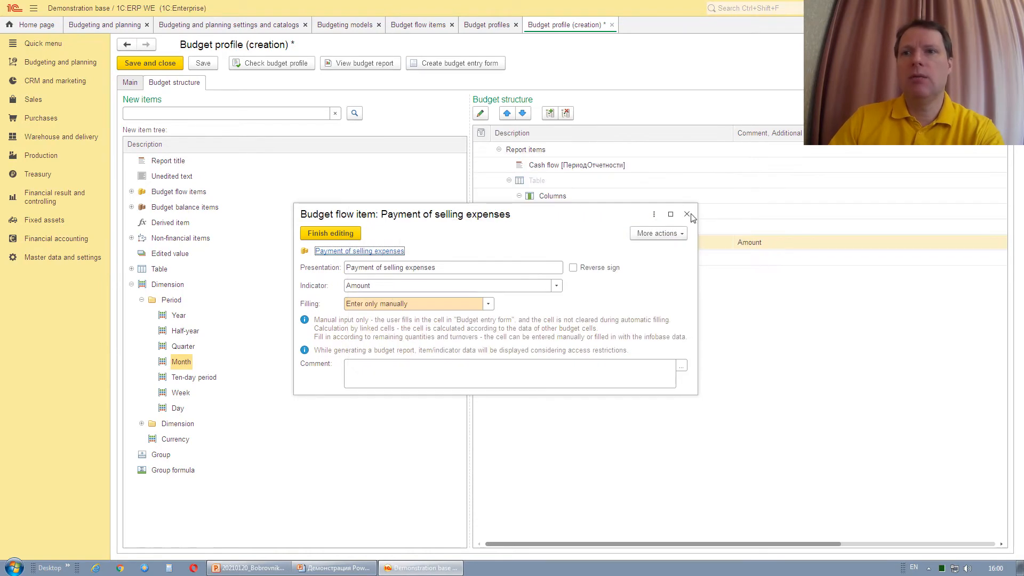
click(488, 305)
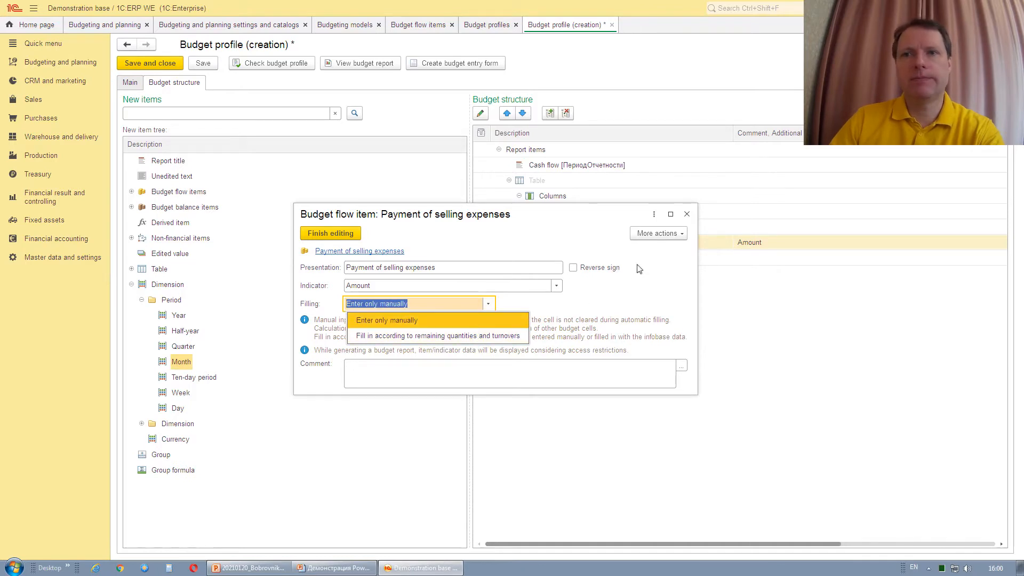
click(687, 216)
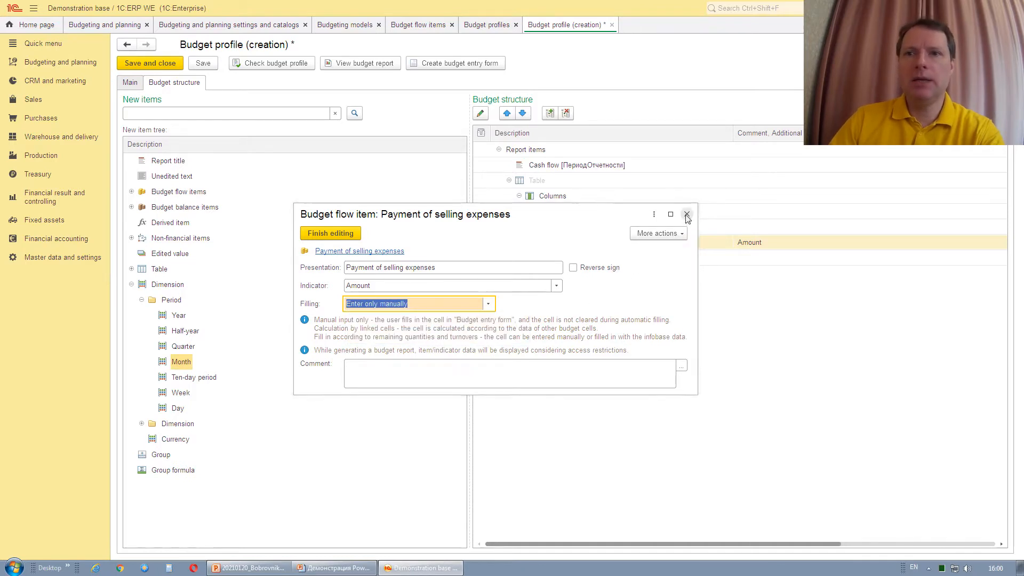
click(687, 216)
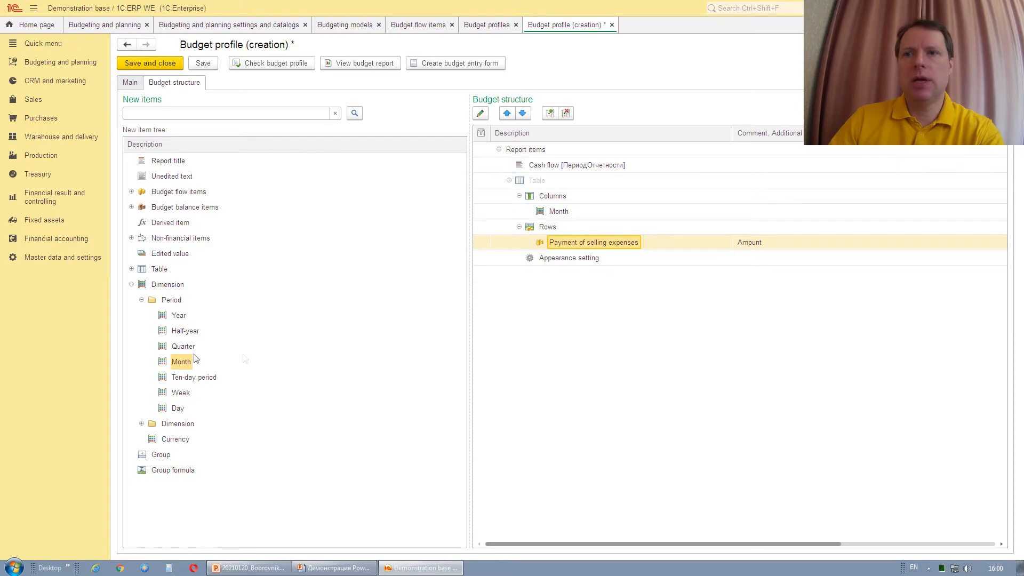
Add the Cash flow items dimension with all values and move it beneath Payment of selling expenses.
click(140, 424)
scroll(151, 423, down, 5)
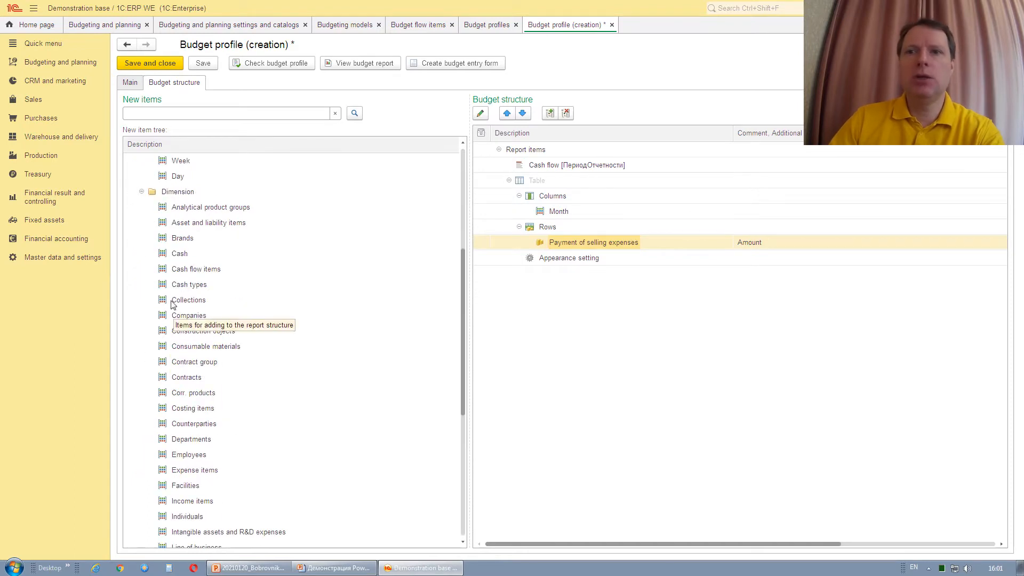
drag(193, 270, 553, 213)
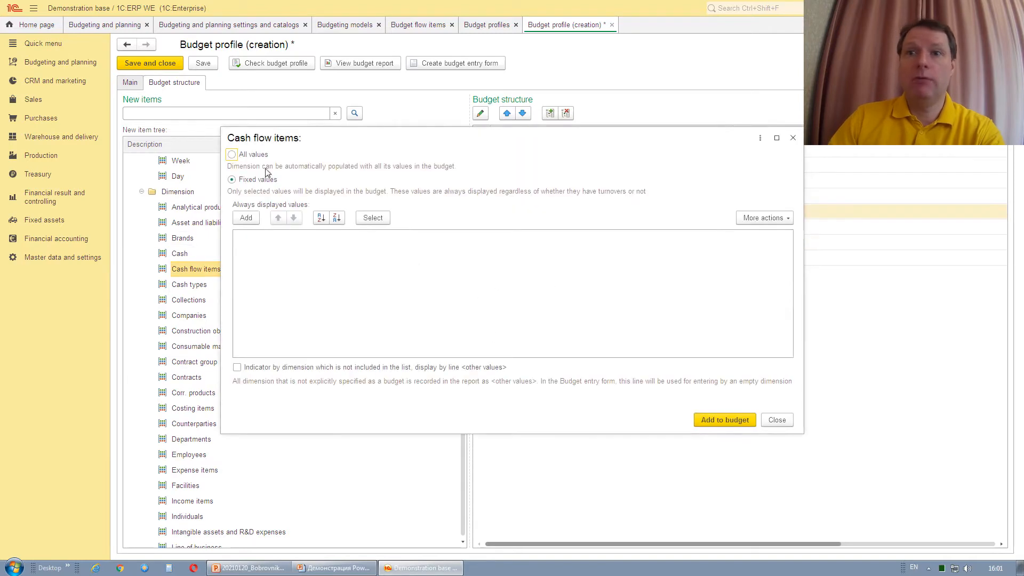
click(254, 154)
click(718, 421)
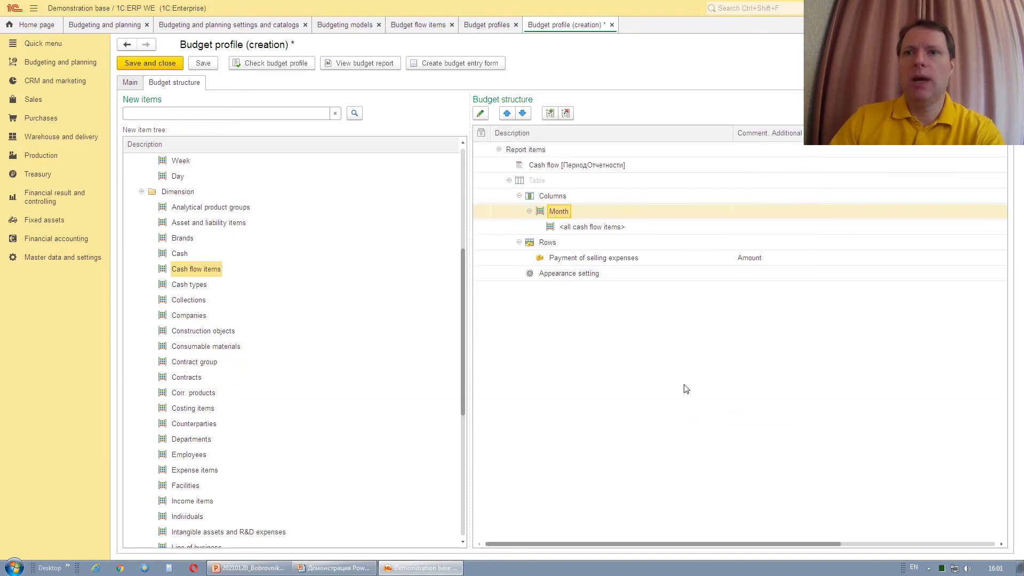
click(595, 231)
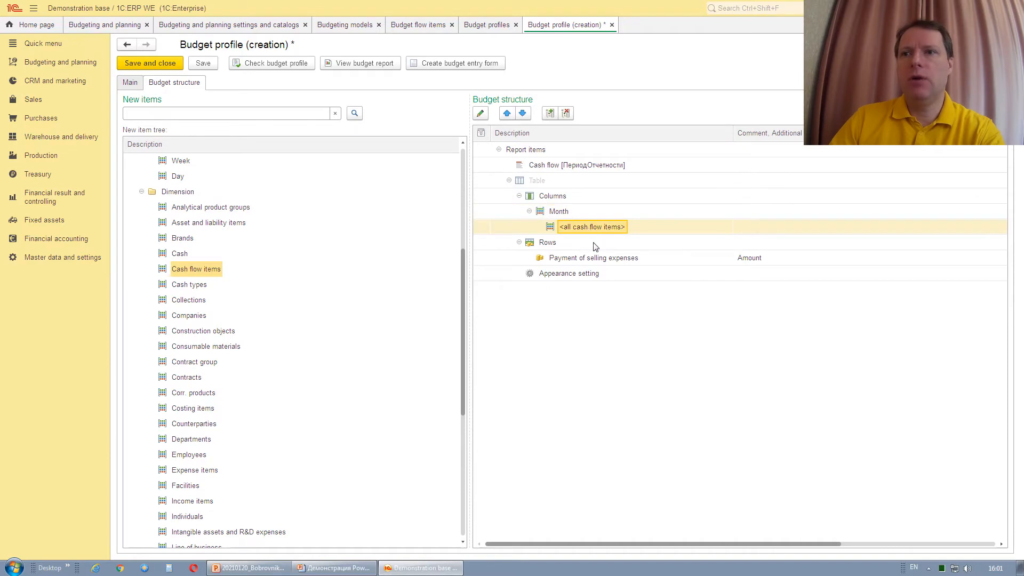
mouse_move(594, 243)
mouse_down()
mouse_move(597, 256)
mouse_move(600, 227)
mouse_move(598, 261)
mouse_up()
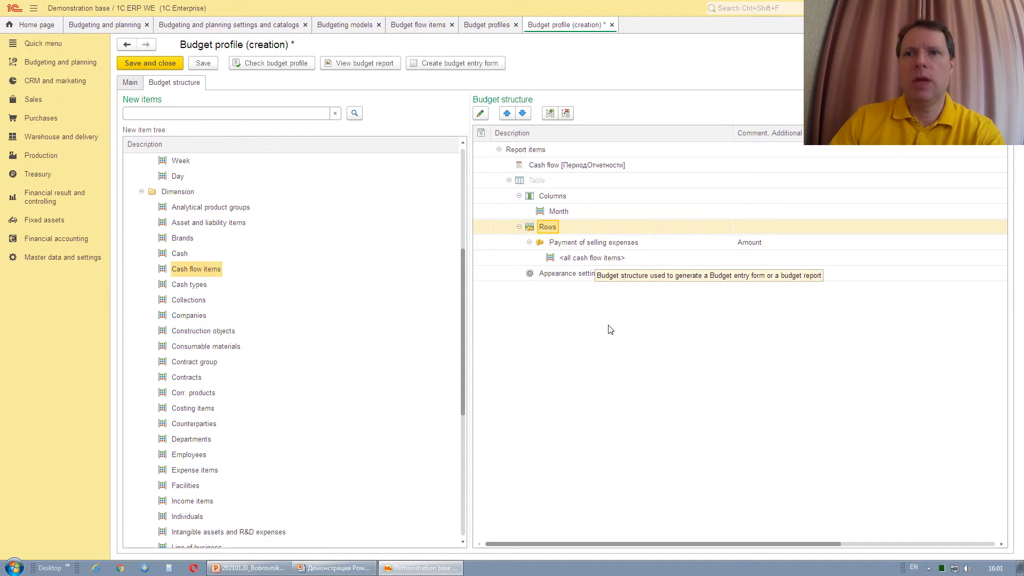
Open appearance settings for both Month cells, close them unchanged, and finish table cell editing.
click(551, 277)
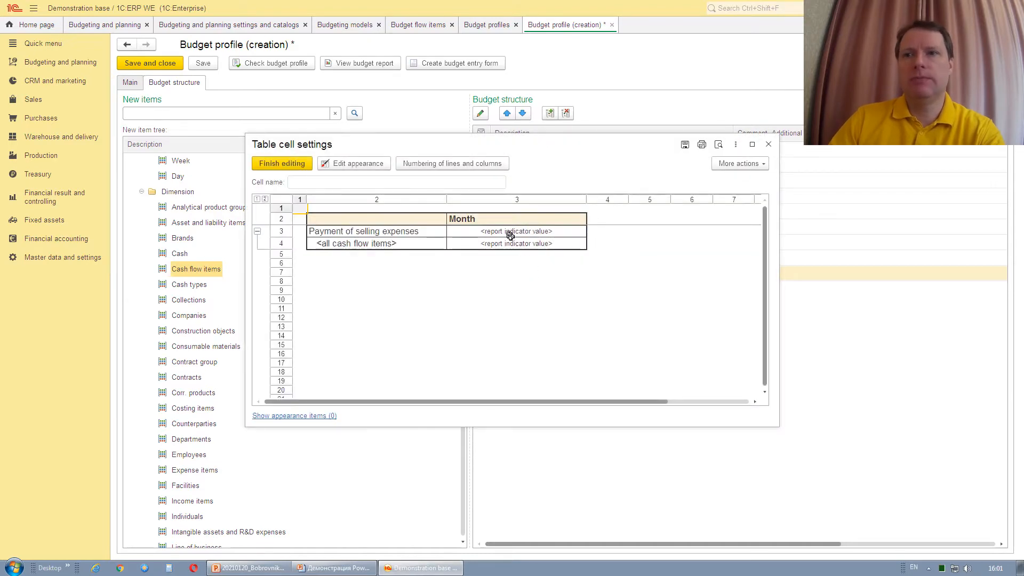
click(508, 231)
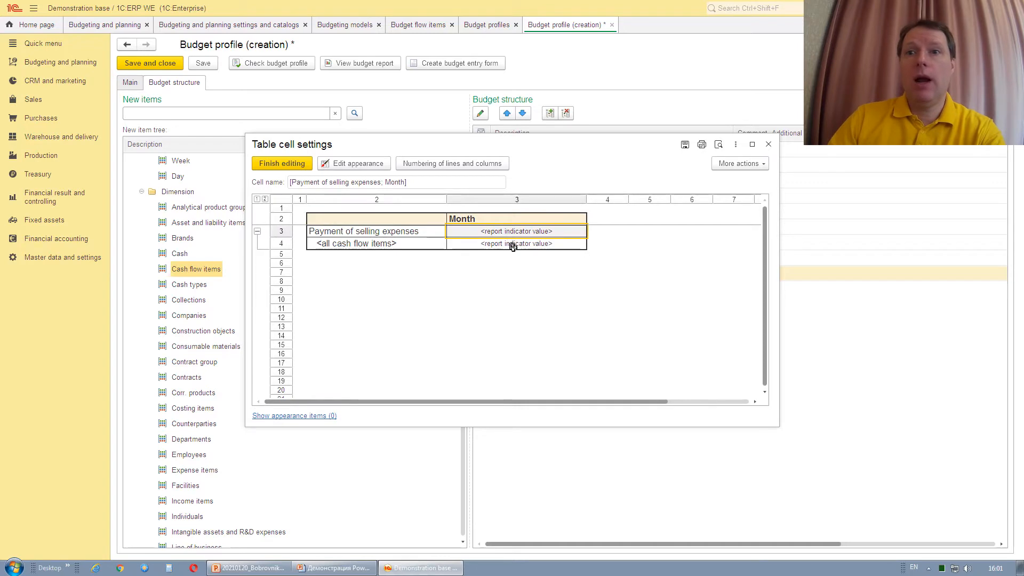
shift+click(513, 246)
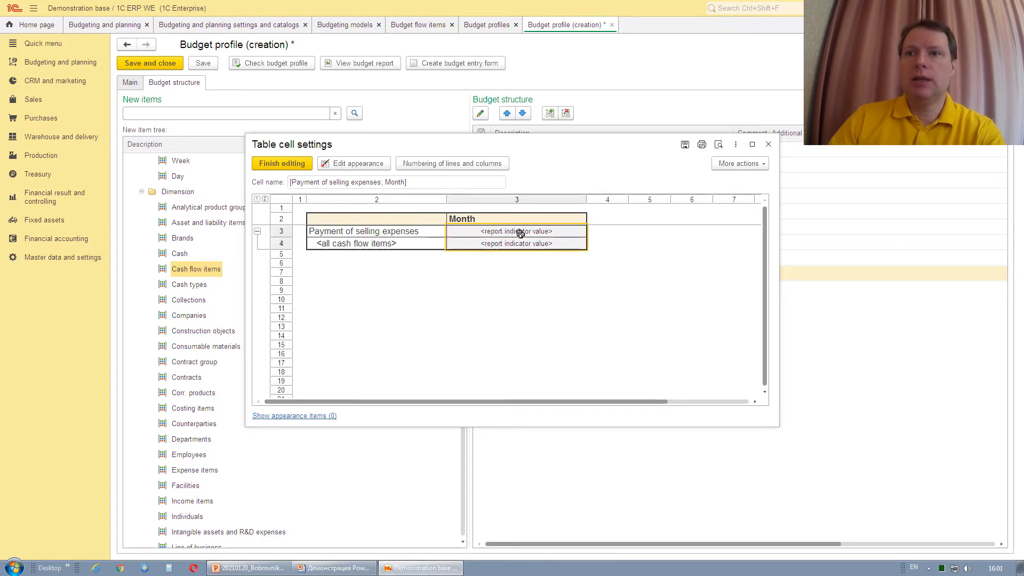
right_click(521, 233)
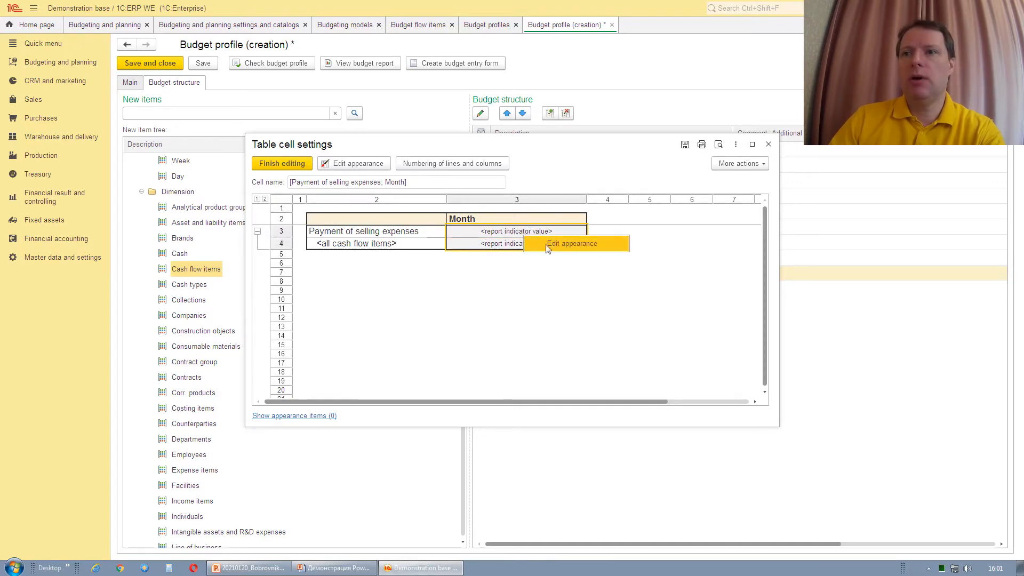
click(563, 244)
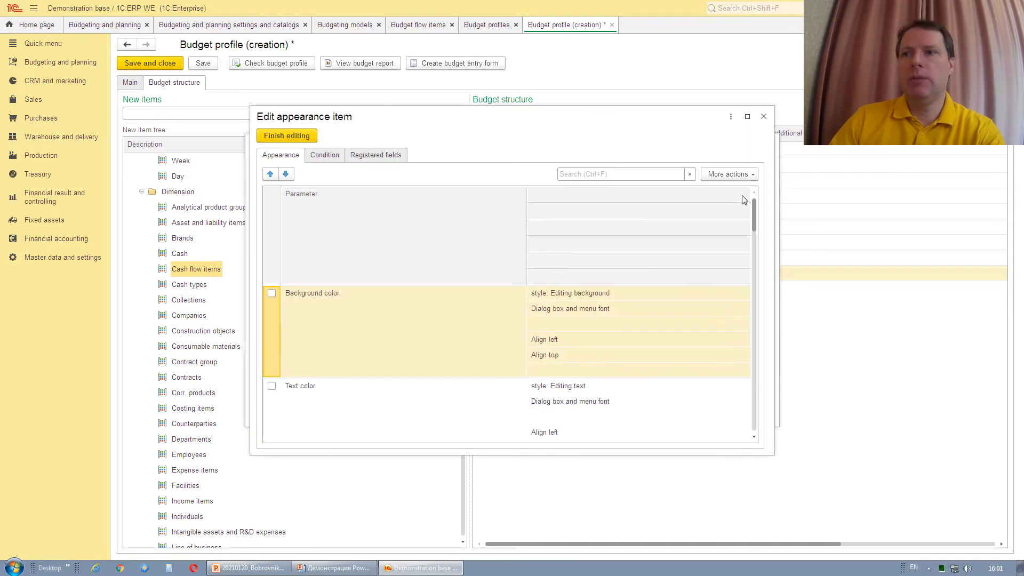
click(765, 117)
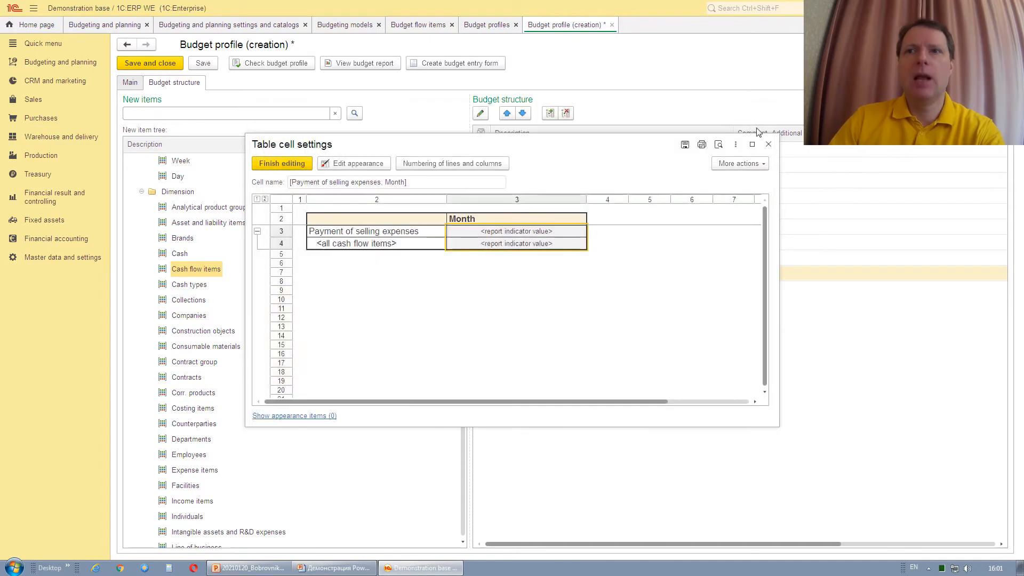
click(769, 145)
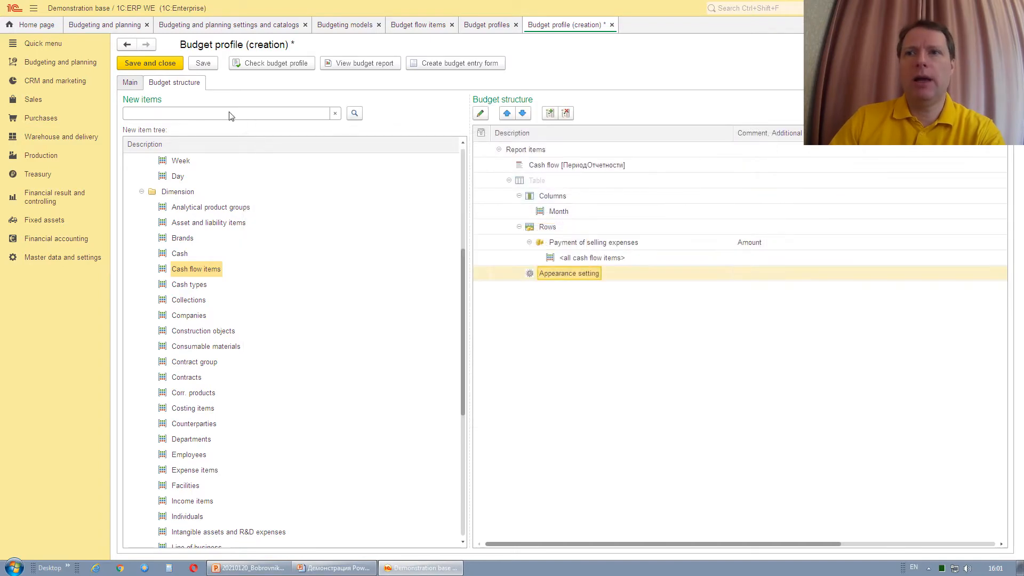
Save the Cash flow profile and create a budget entry form from it.
click(203, 63)
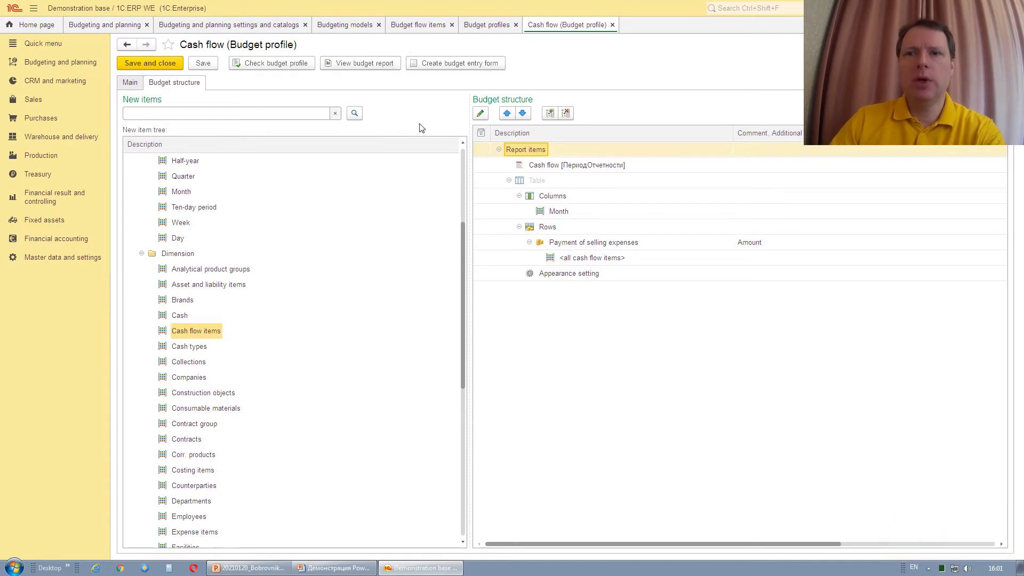
click(444, 63)
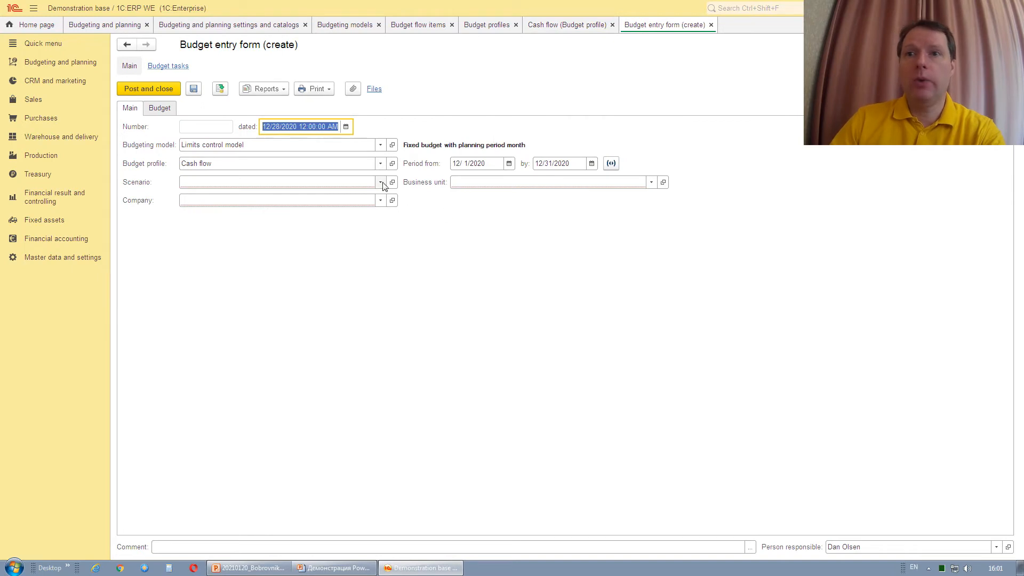
Set scenario Main monthly plan, company Trading house, business unit Sales department, and period January 2021.
click(381, 182)
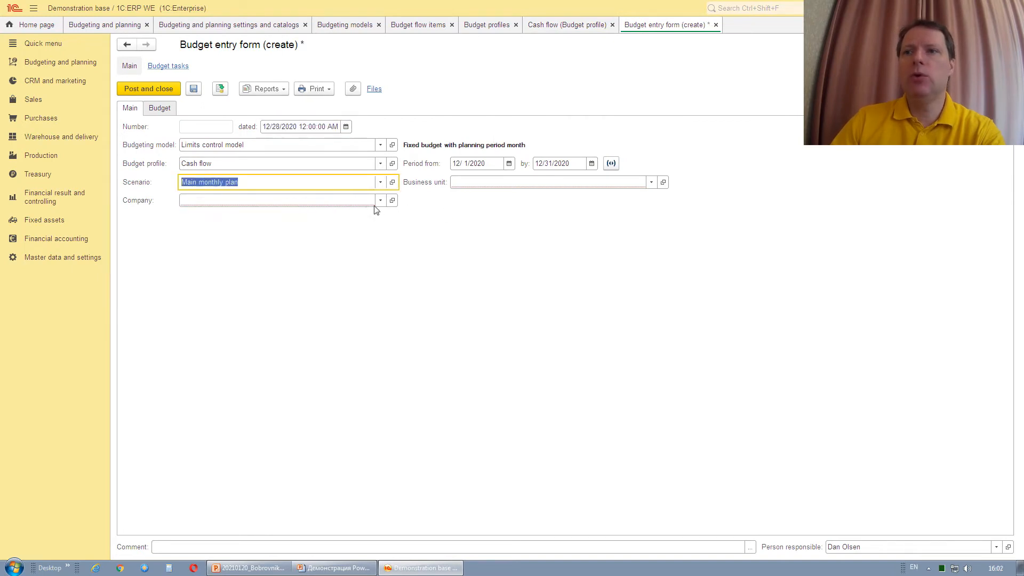
click(380, 201)
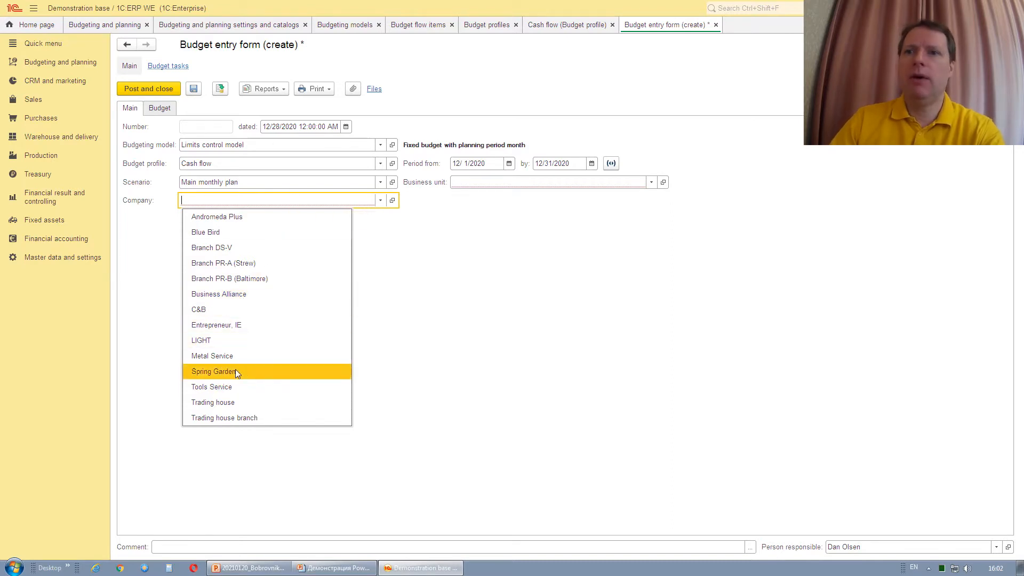
click(237, 402)
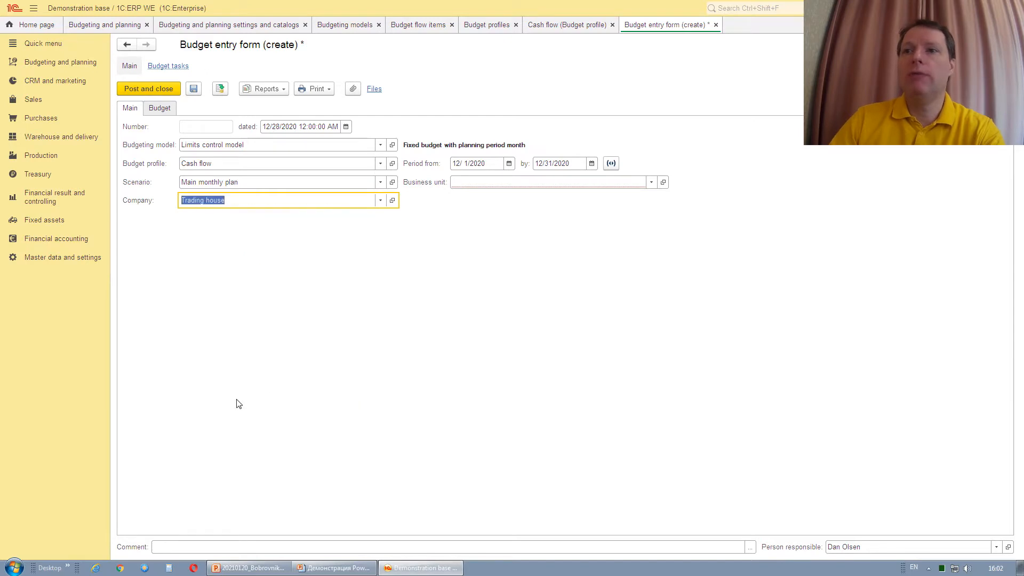
click(628, 187)
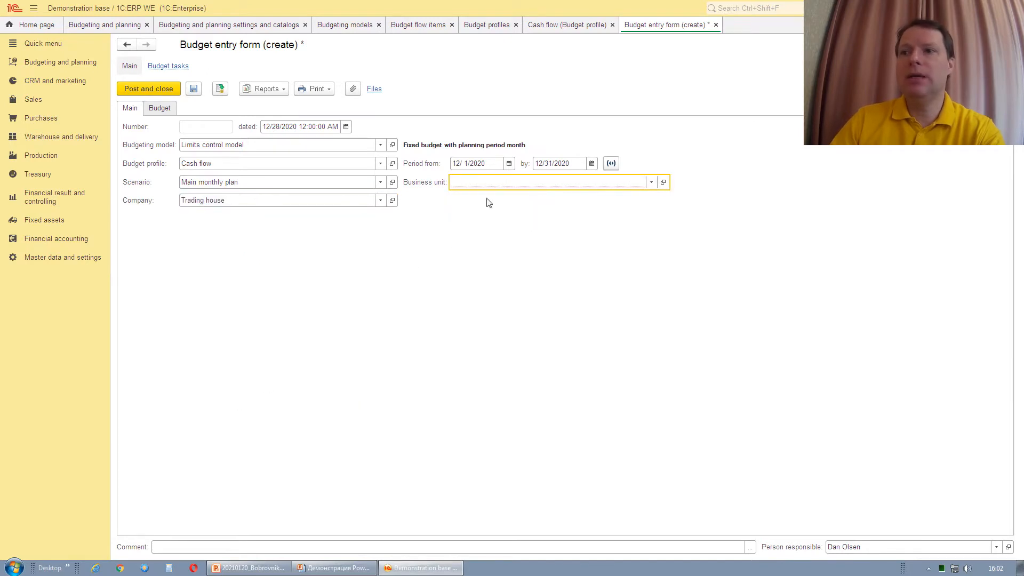
click(613, 166)
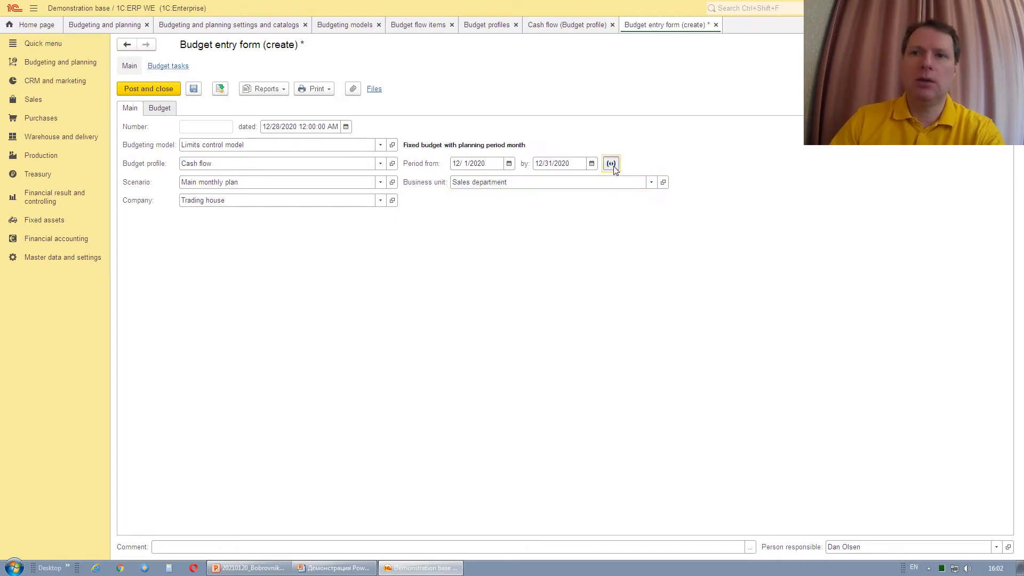
click(561, 270)
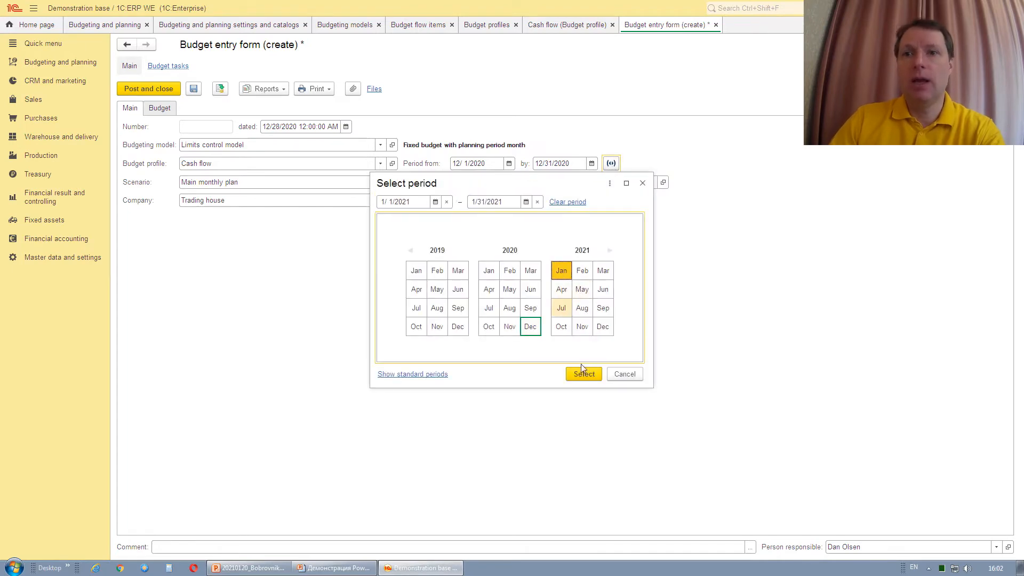
click(584, 372)
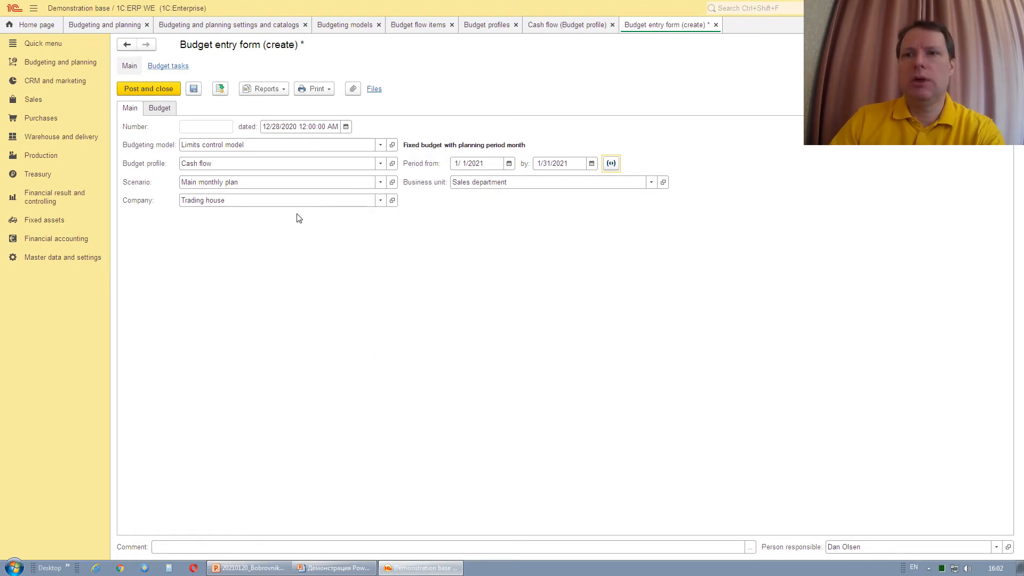
In the budget table, add Payment for purchase of materials from Operating activity as a row.
click(160, 109)
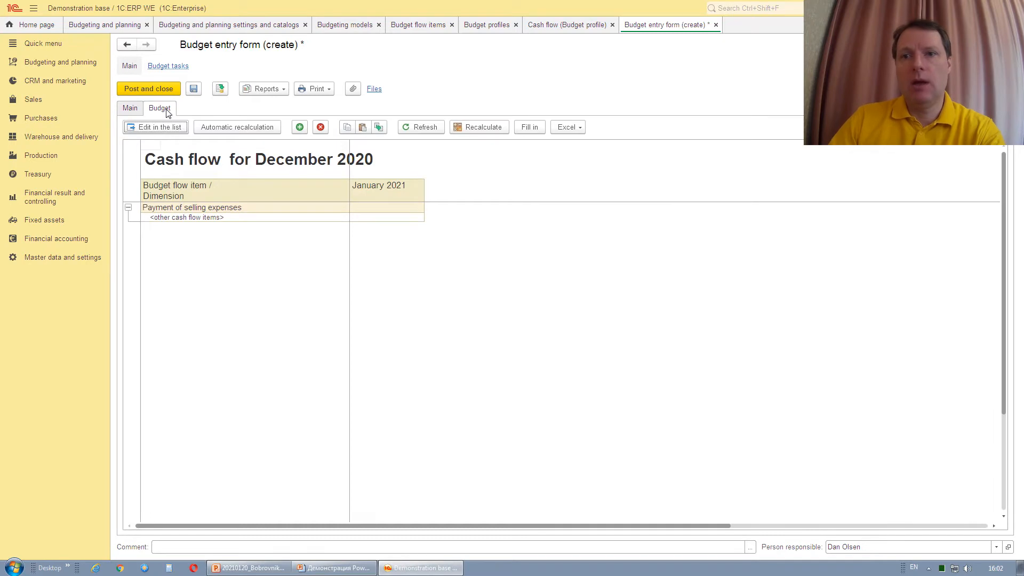
click(239, 217)
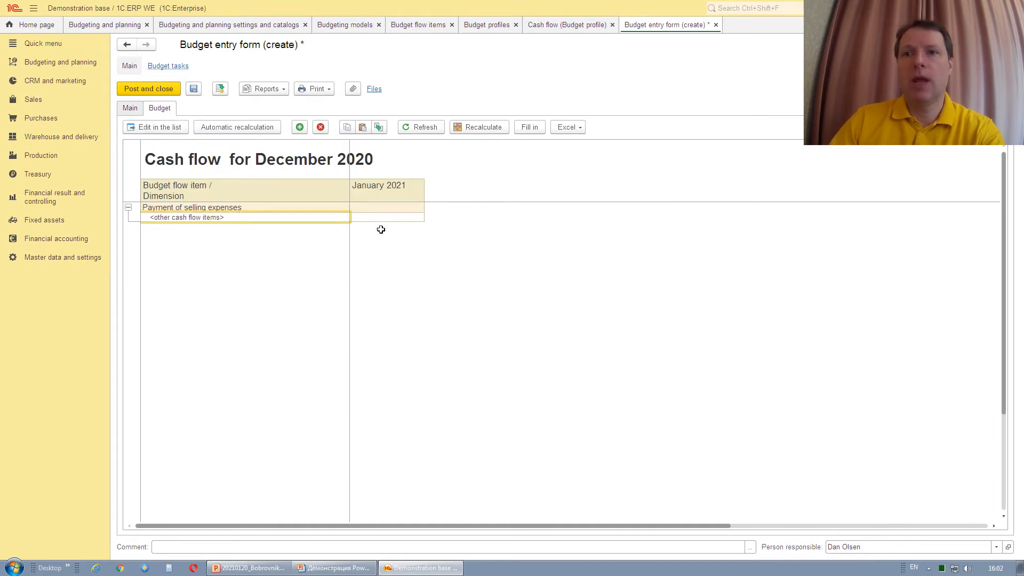
click(300, 128)
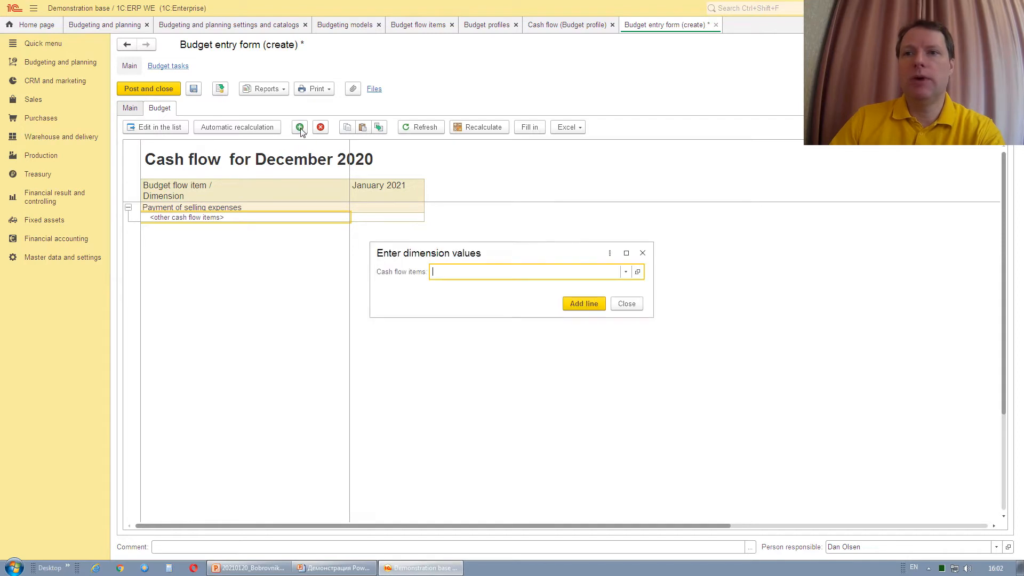
click(626, 272)
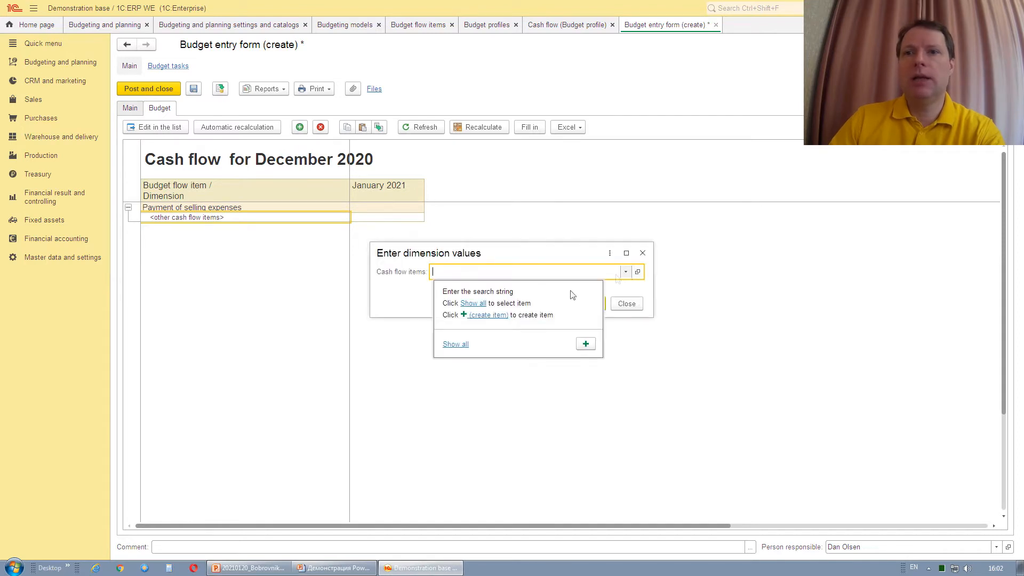
click(458, 344)
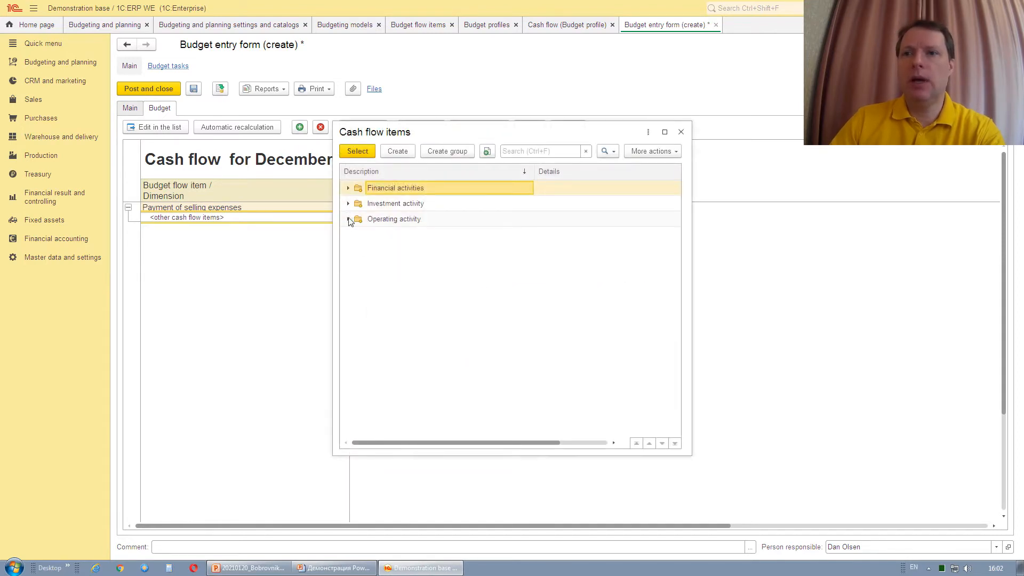
click(348, 220)
scroll(469, 312, down, 10)
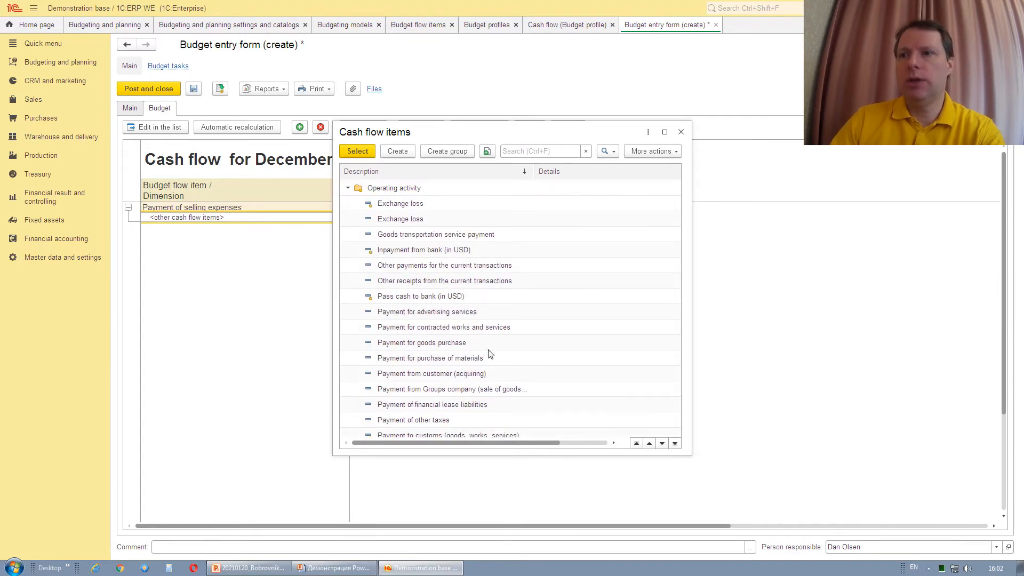
double_click(477, 361)
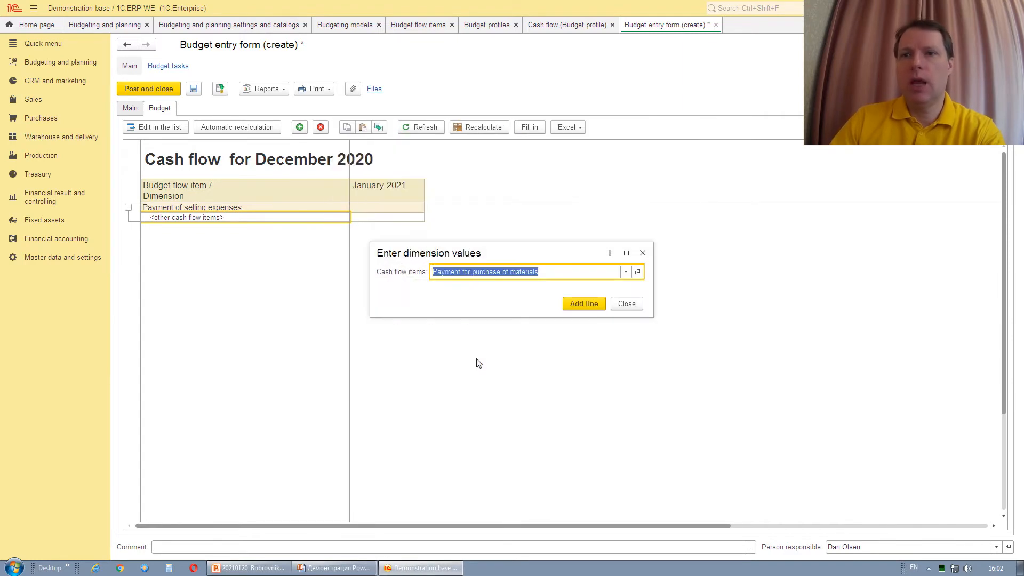
click(584, 303)
Add Payment for goods purchase from Operating activity as another row.
click(269, 226)
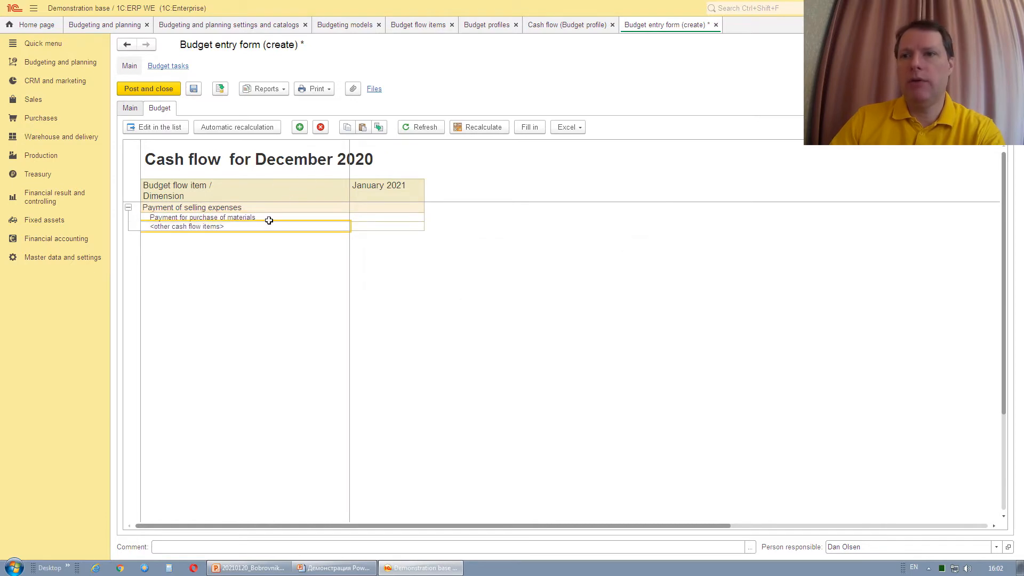
click(299, 128)
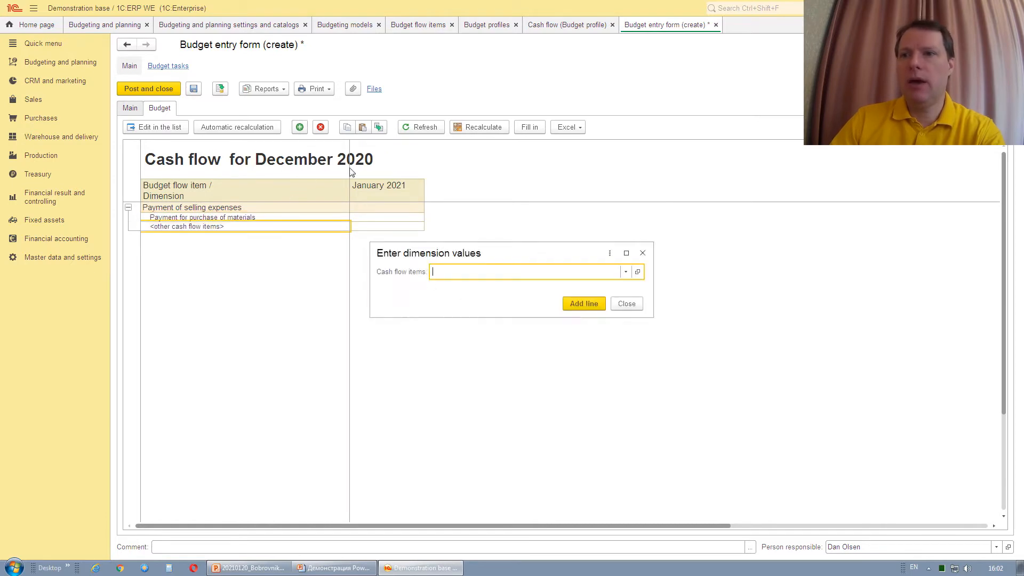
click(626, 272)
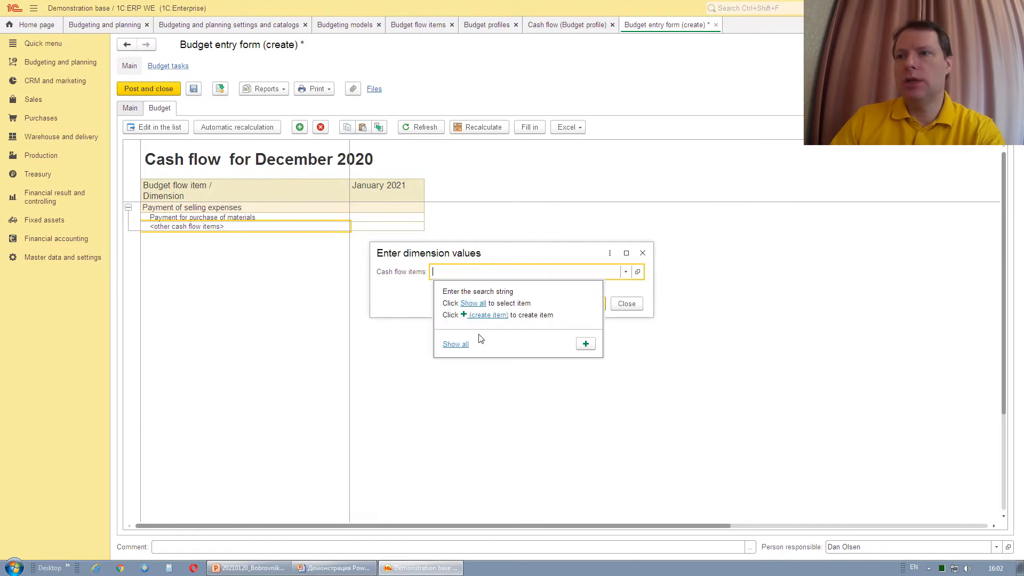
click(447, 345)
click(349, 218)
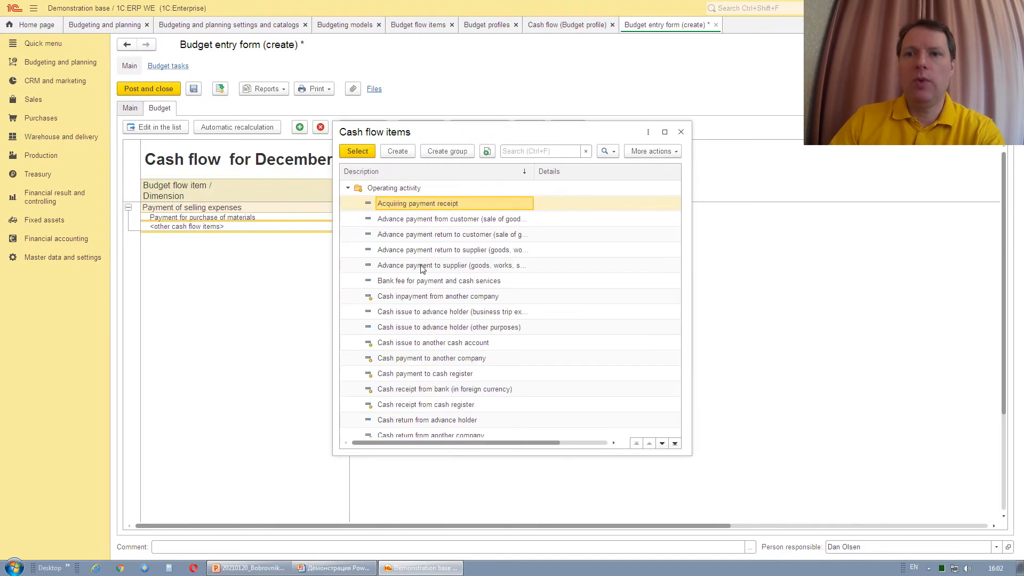
scroll(426, 286, down, 3)
scroll(440, 283, down, 4)
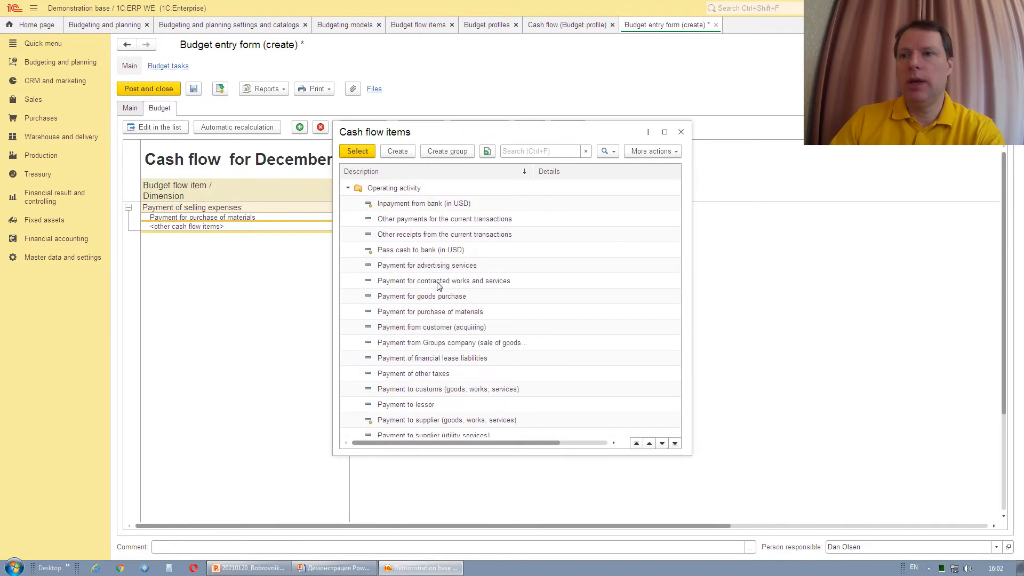
scroll(439, 286, down, 1)
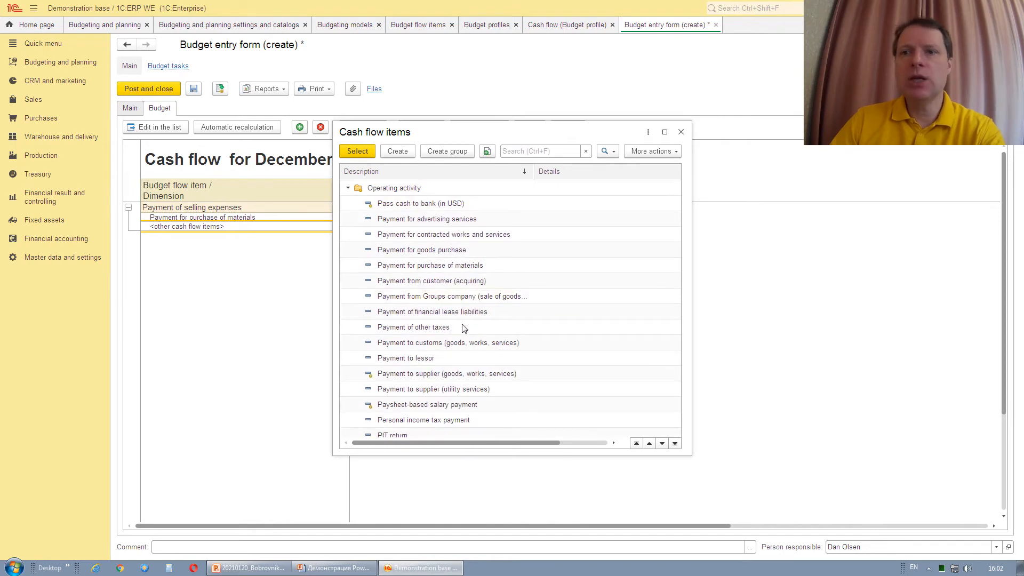
double_click(456, 255)
click(572, 304)
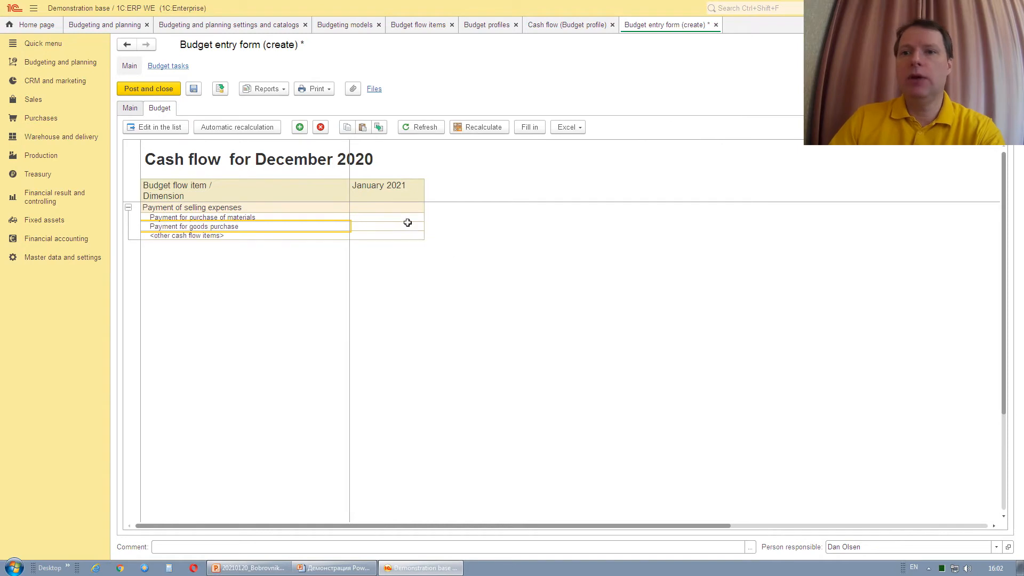
Enter 10,000 as the January 2021 materials payment amount and copy it.
double_click(402, 218)
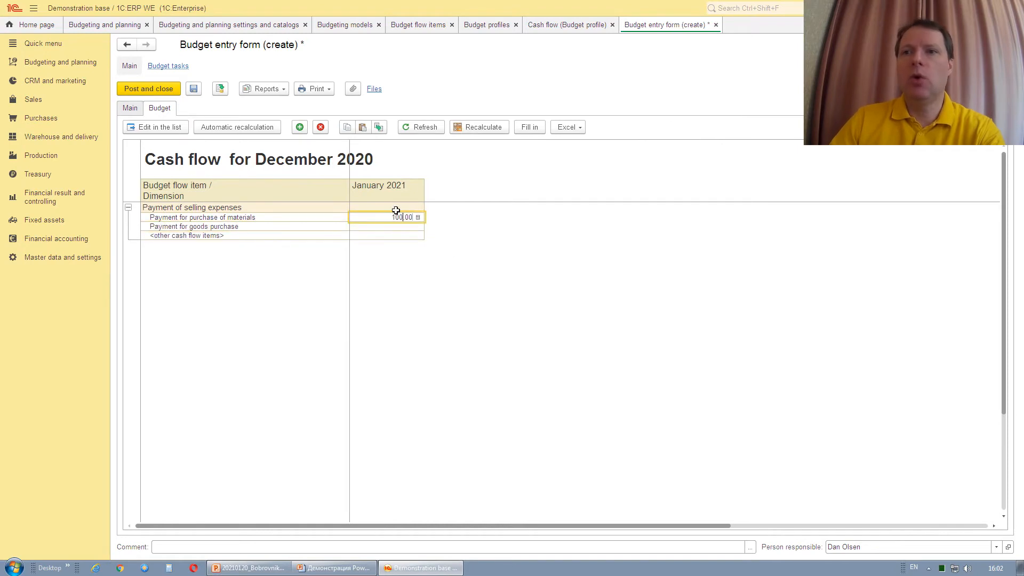
text(10000)
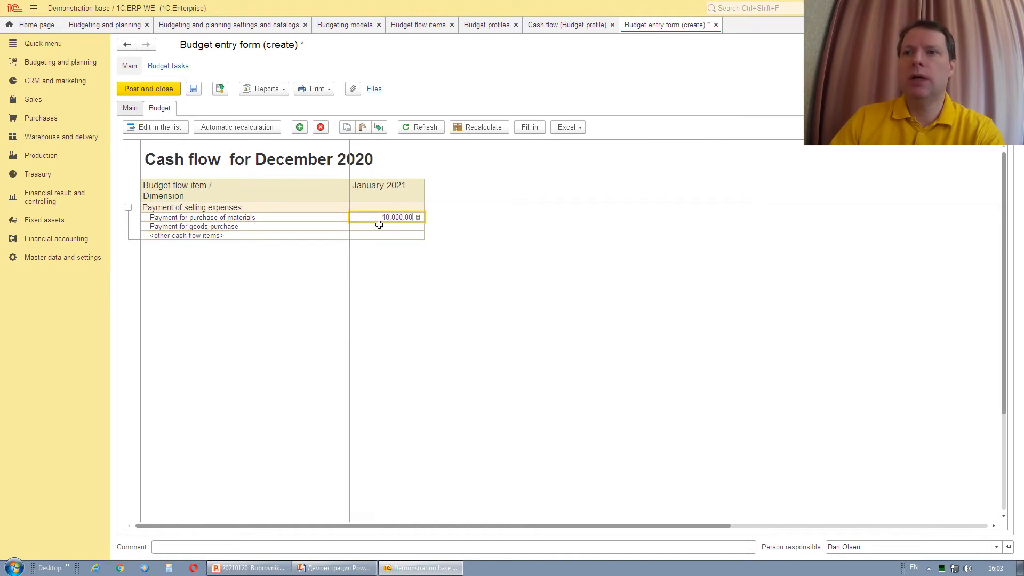
key(Return)
click(394, 219)
right_click(393, 218)
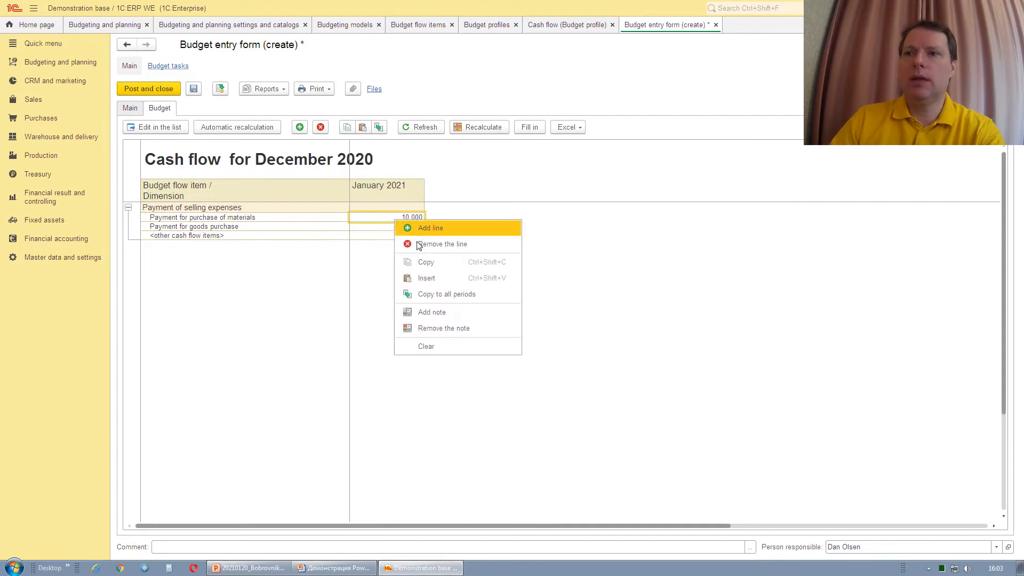
click(408, 230)
Paste 10,000 into the goods purchase January cell and post the budget entry form.
click(405, 226)
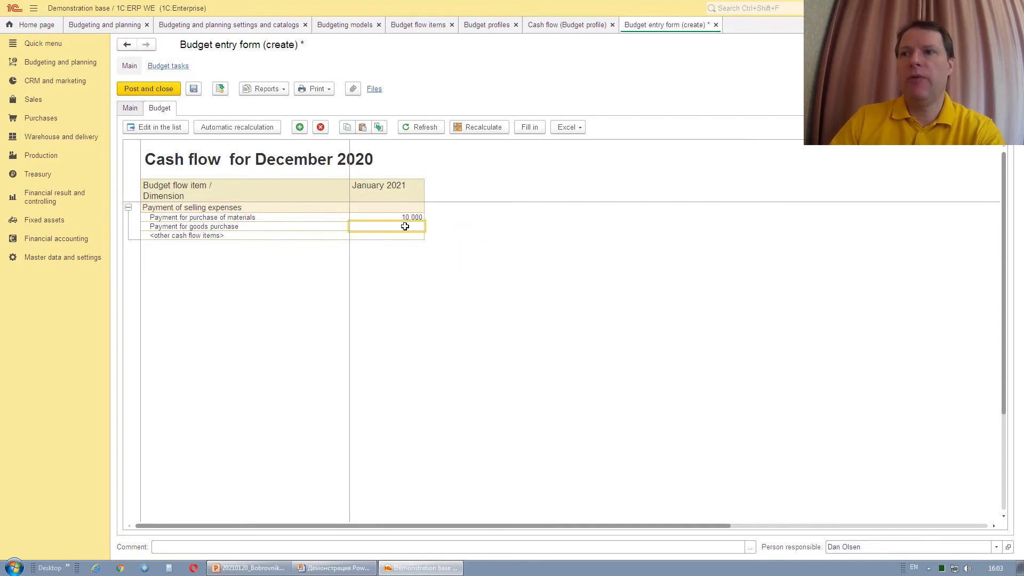
right_click(405, 227)
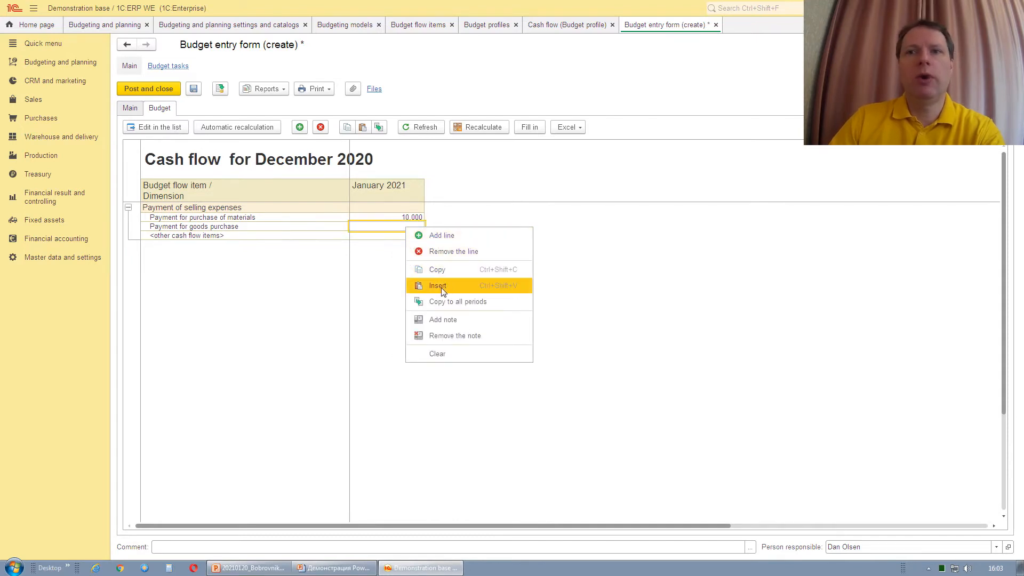
click(439, 287)
click(402, 235)
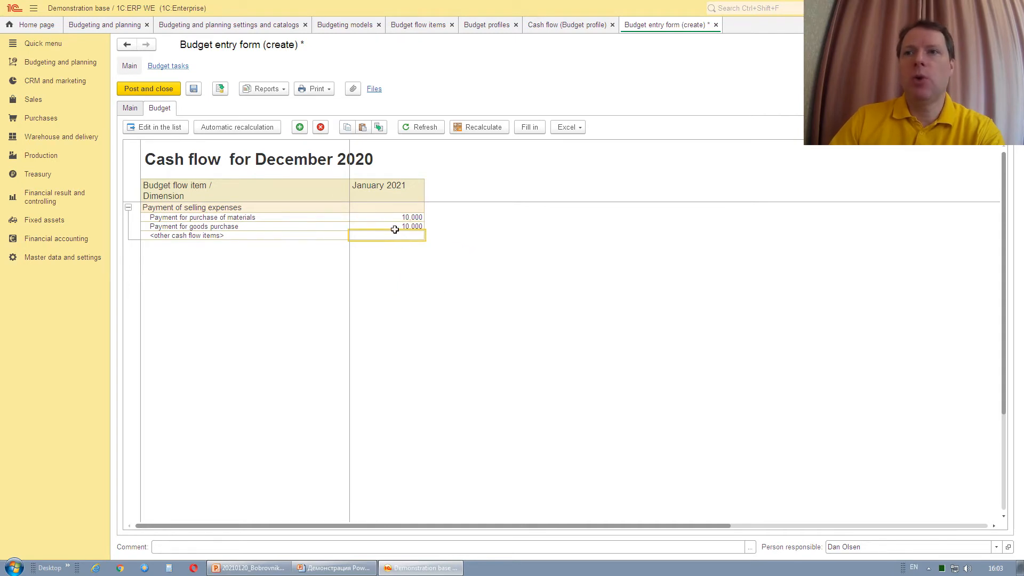
click(164, 90)
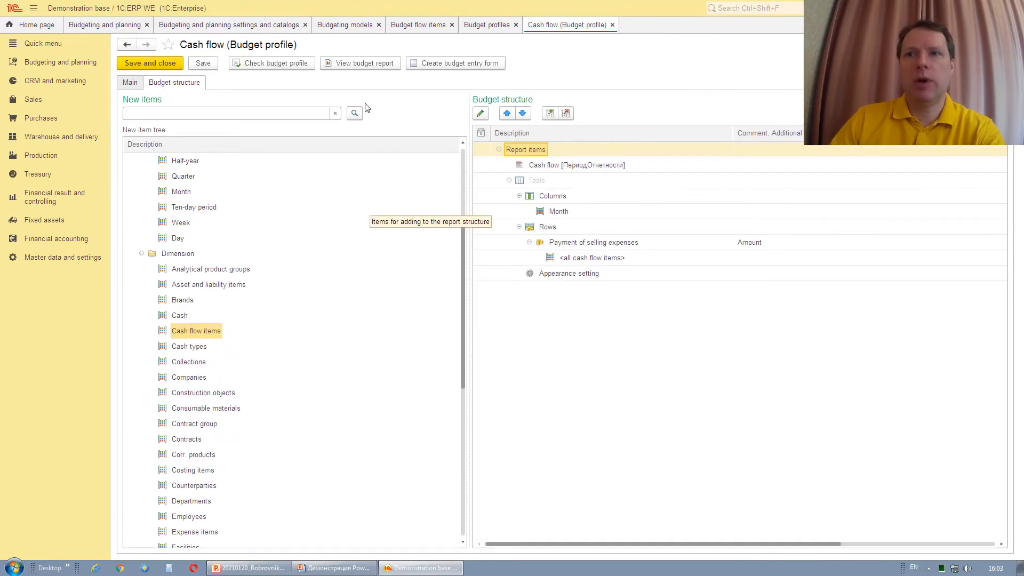
Generate the Cash flow budget report for January 2021.
click(366, 63)
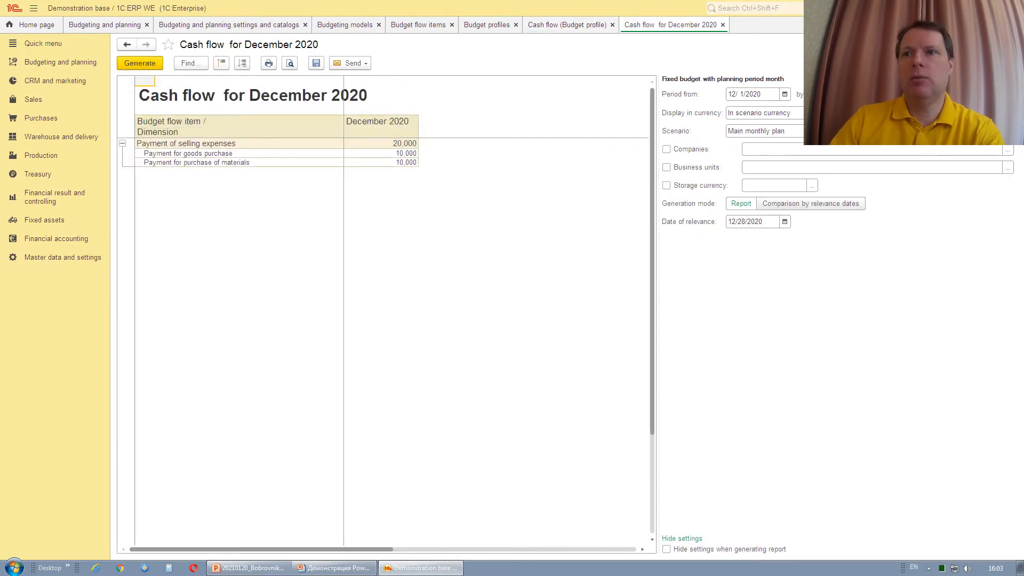
click(881, 94)
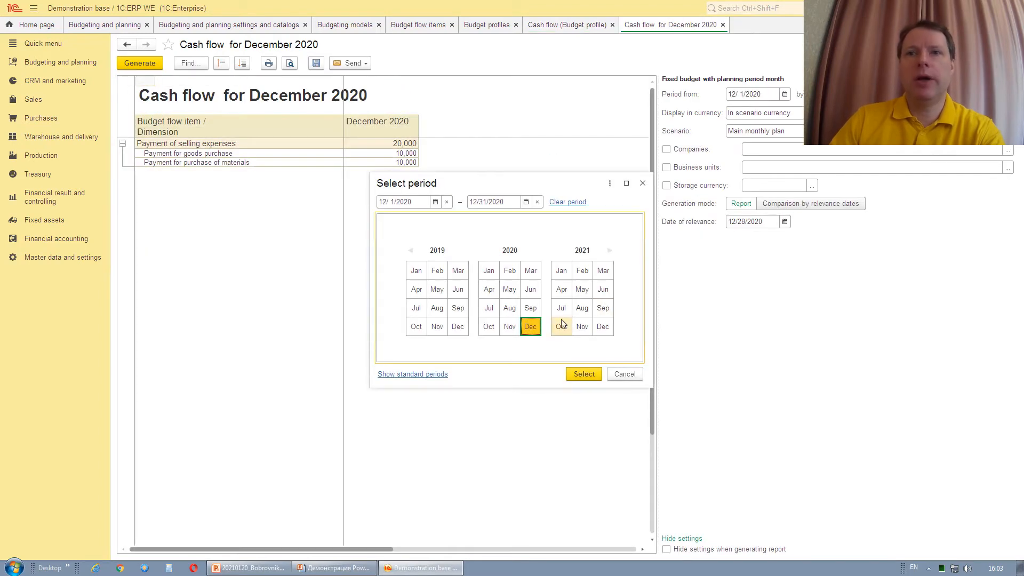
click(565, 272)
click(583, 373)
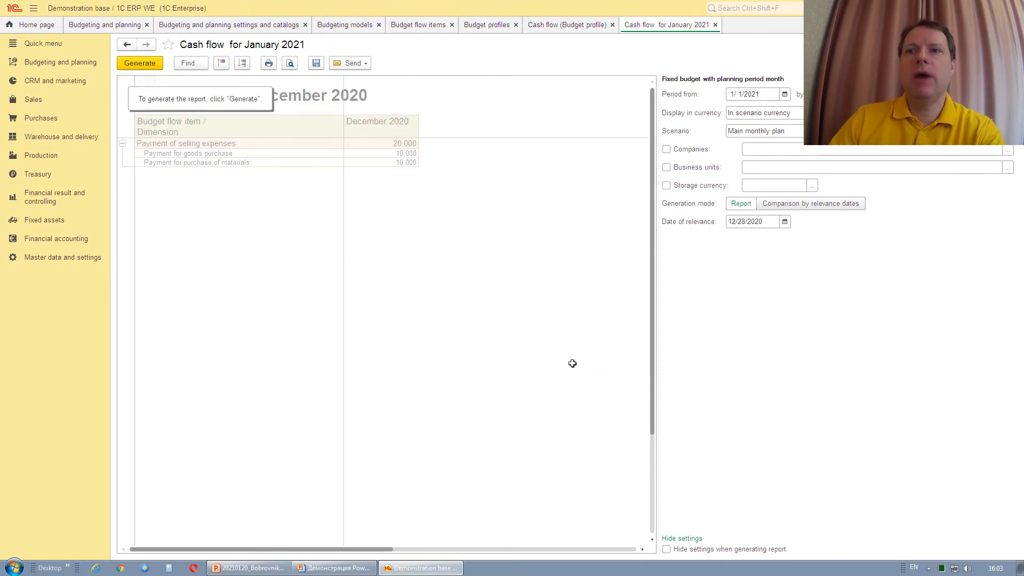
click(143, 64)
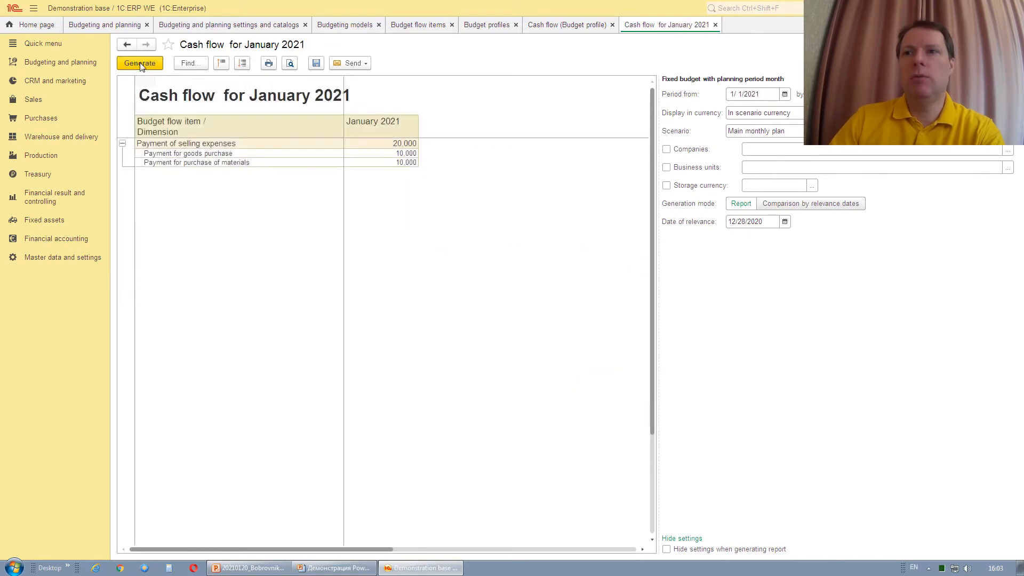
Drill into the 10,000 goods purchase amount to see its turnover breakdown.
click(400, 153)
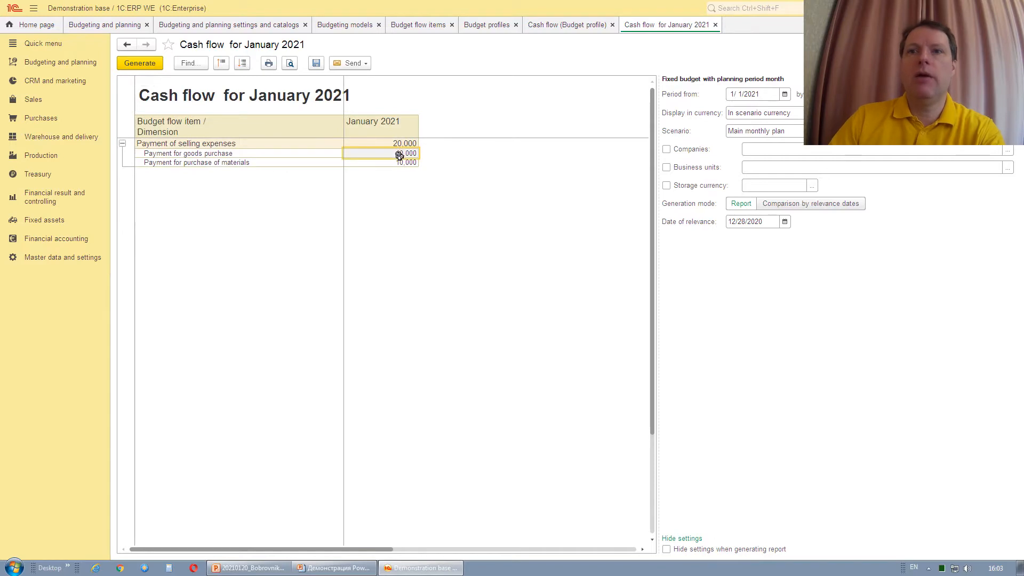
click(399, 163)
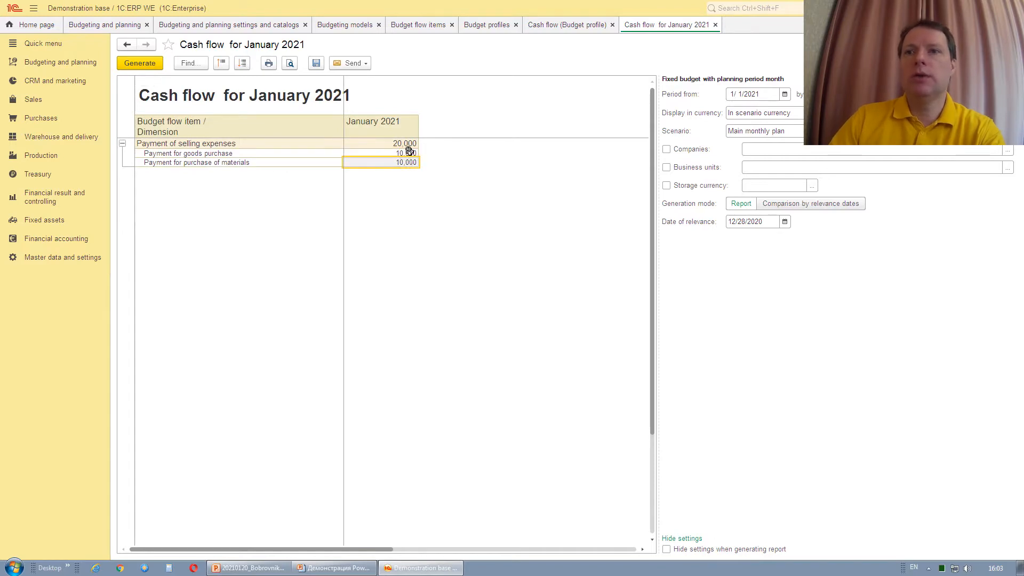
double_click(409, 154)
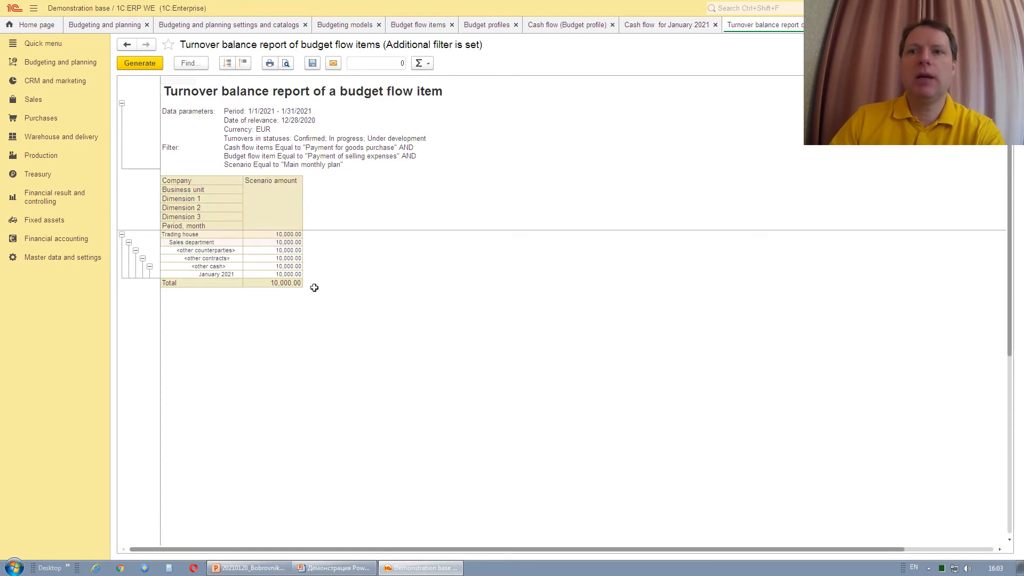
Break the January 10,000.00 down by Recorder and open budget entry form 000000118.
click(291, 273)
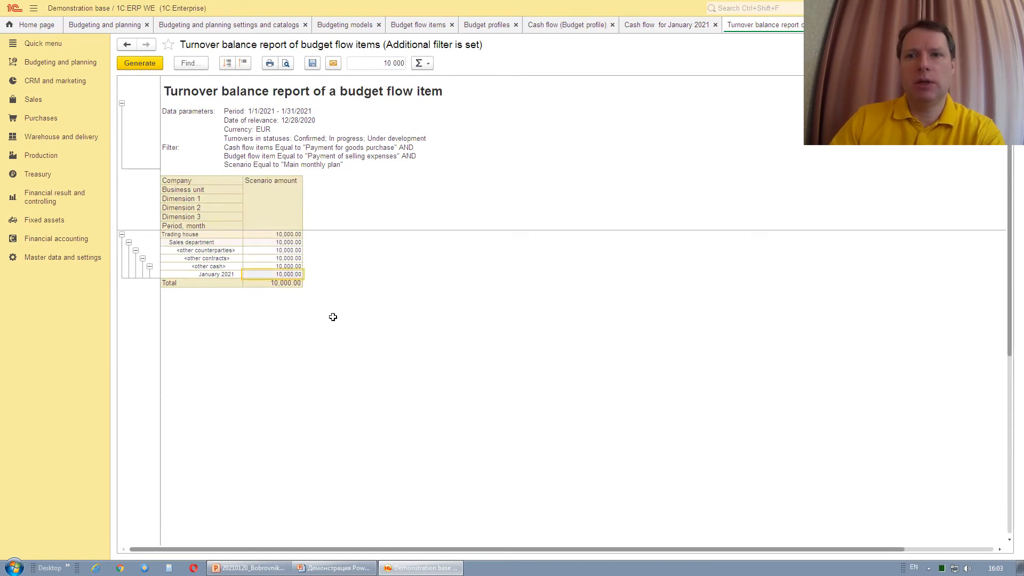
double_click(287, 273)
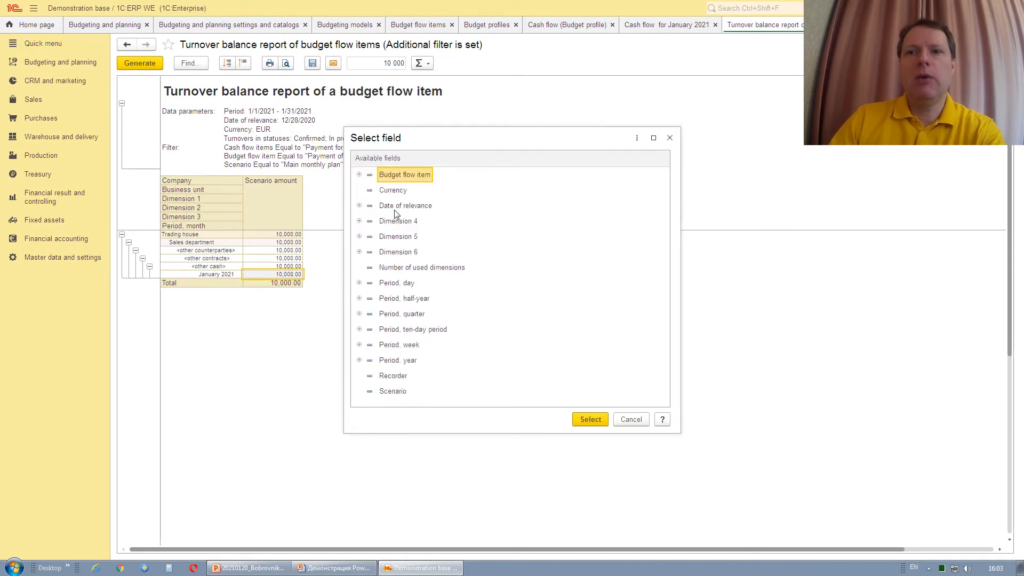
click(401, 376)
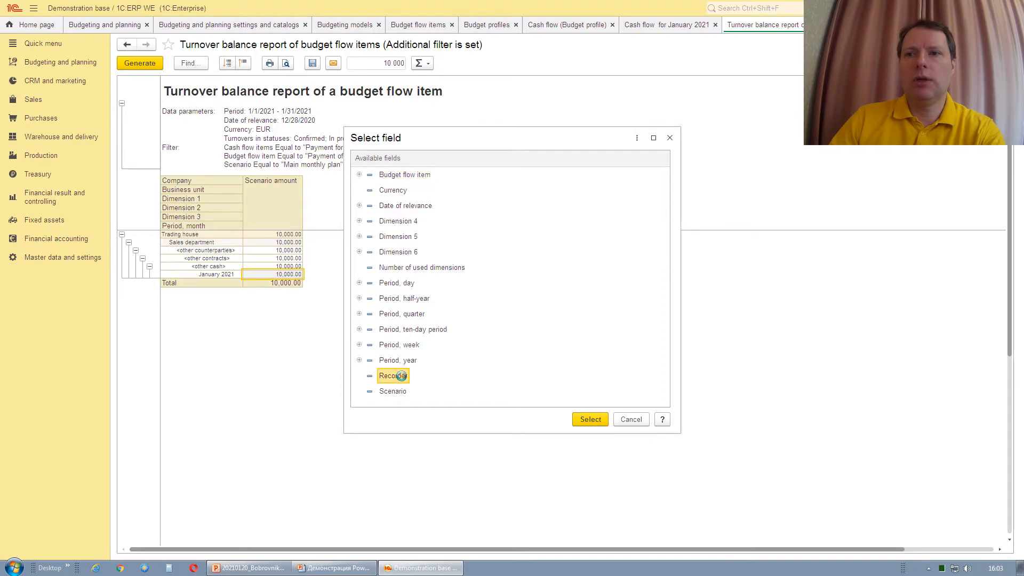
double_click(402, 376)
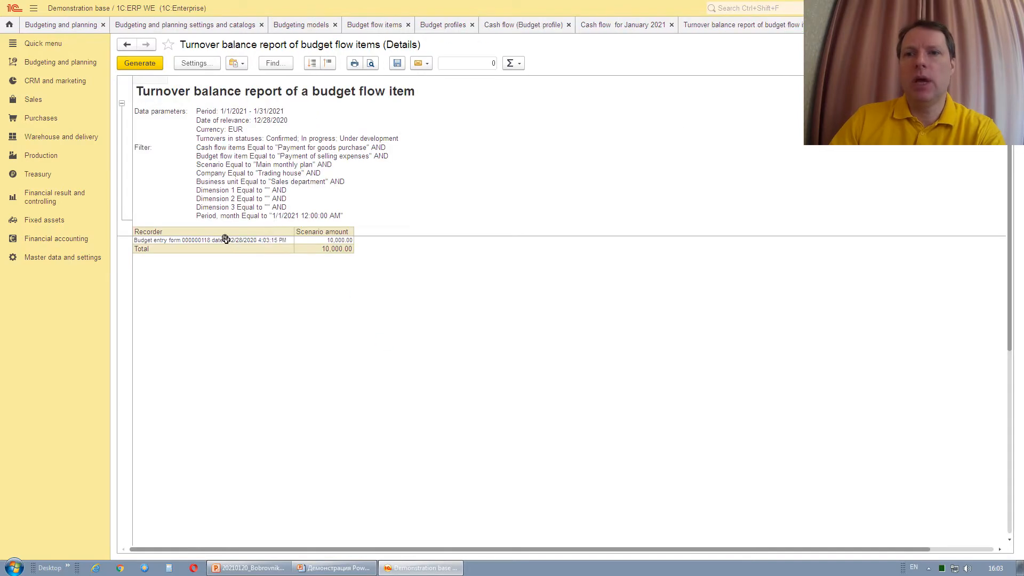
click(230, 239)
click(331, 241)
click(265, 241)
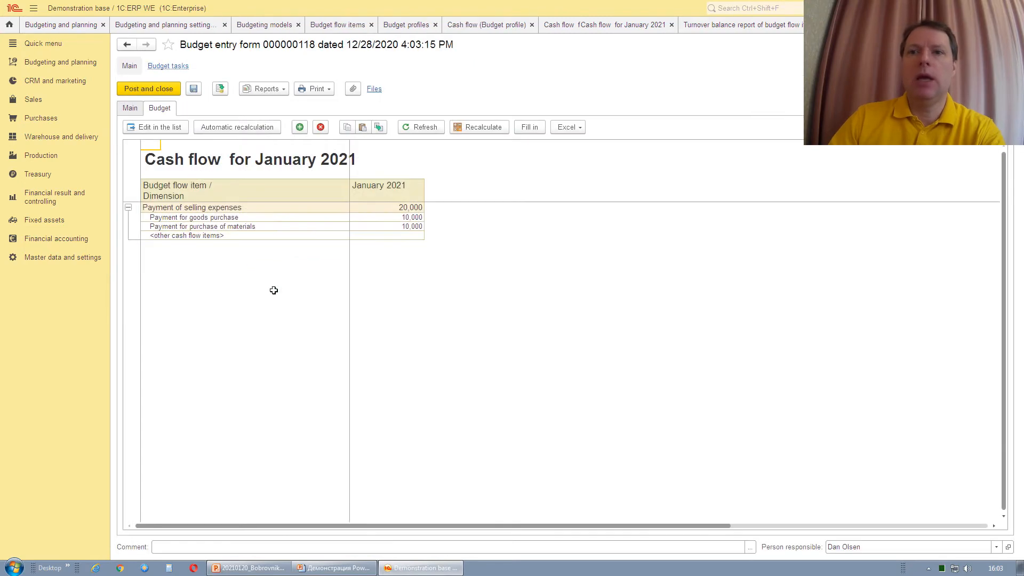
click(130, 107)
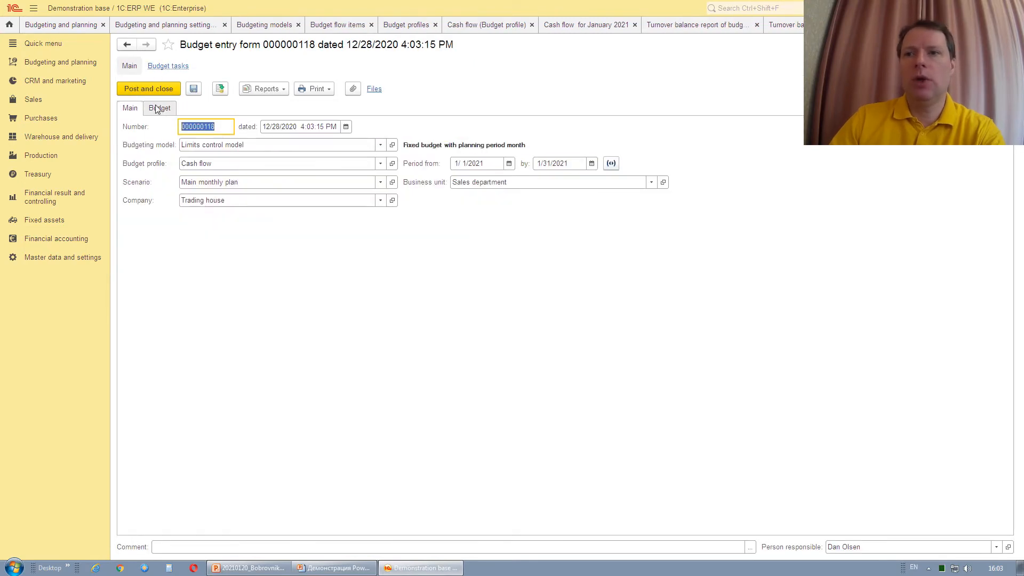
click(160, 107)
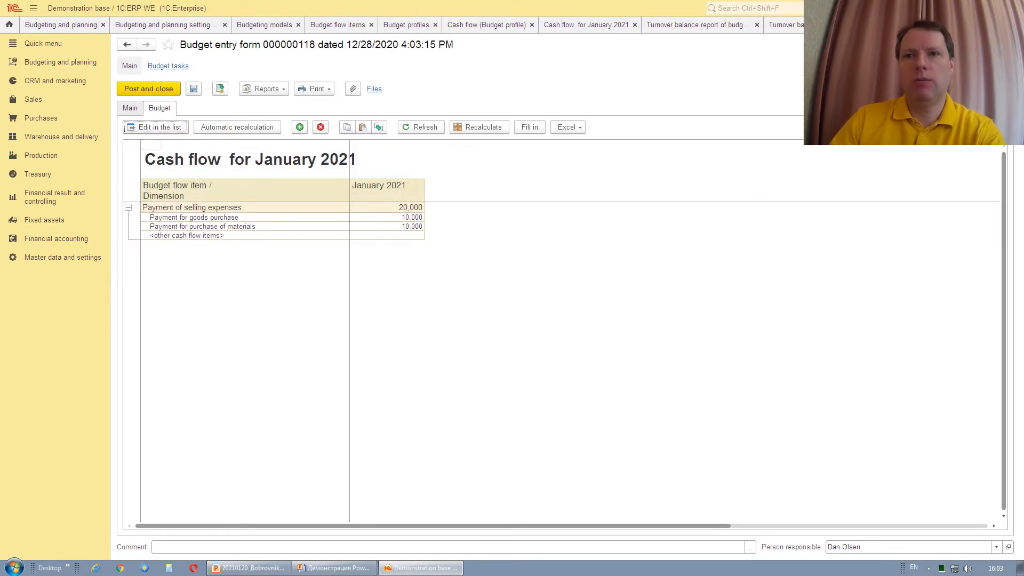
Close the form and drill-down reports, then advance PowerPoint to the data sources slide.
key(Escape)
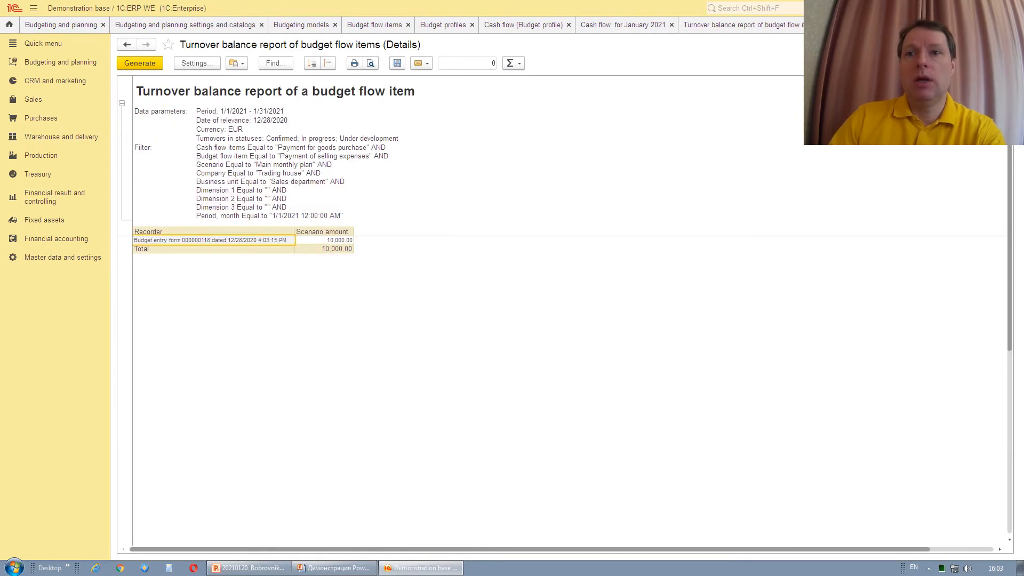
key(Escape)
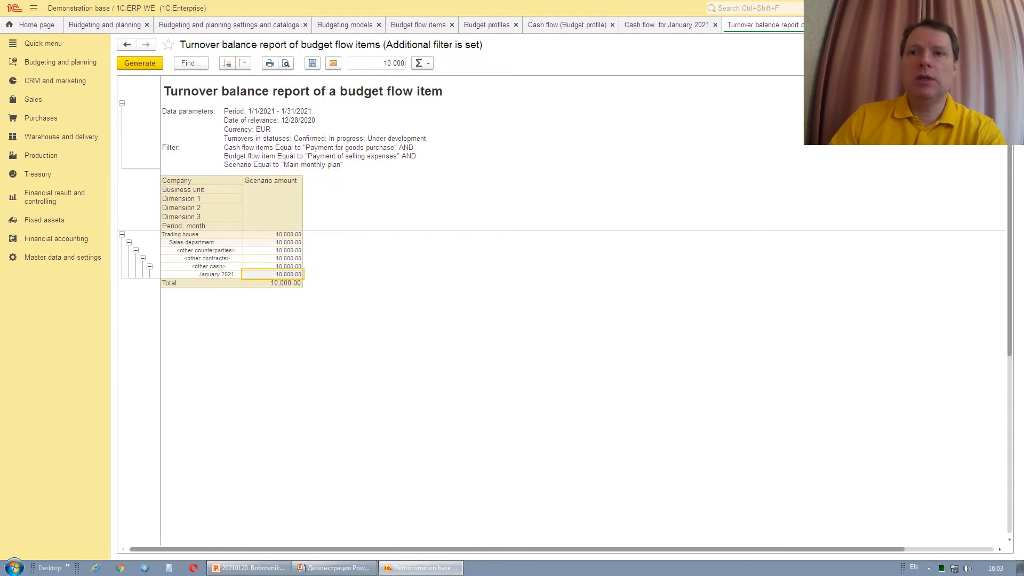
key(Escape)
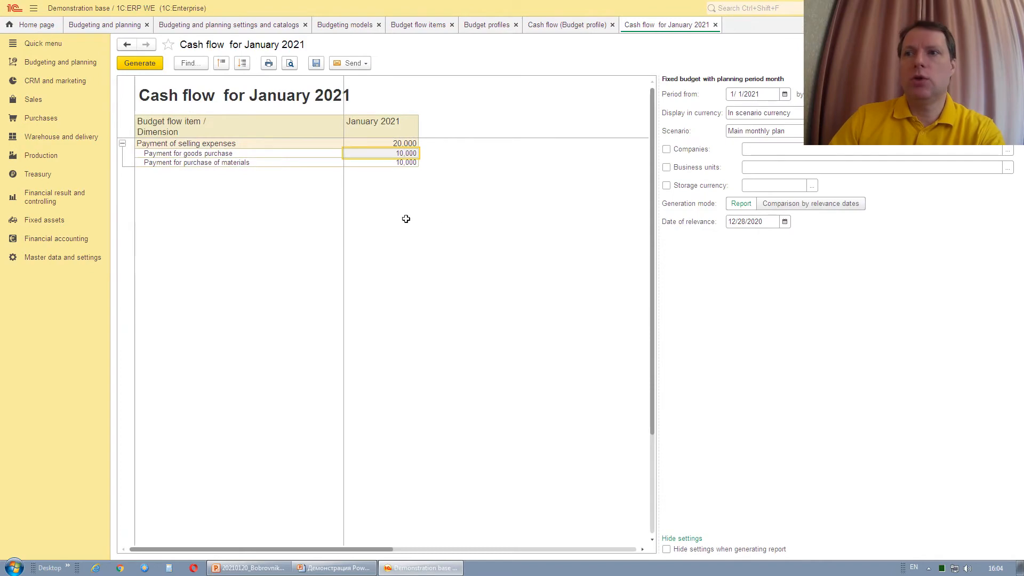
click(398, 162)
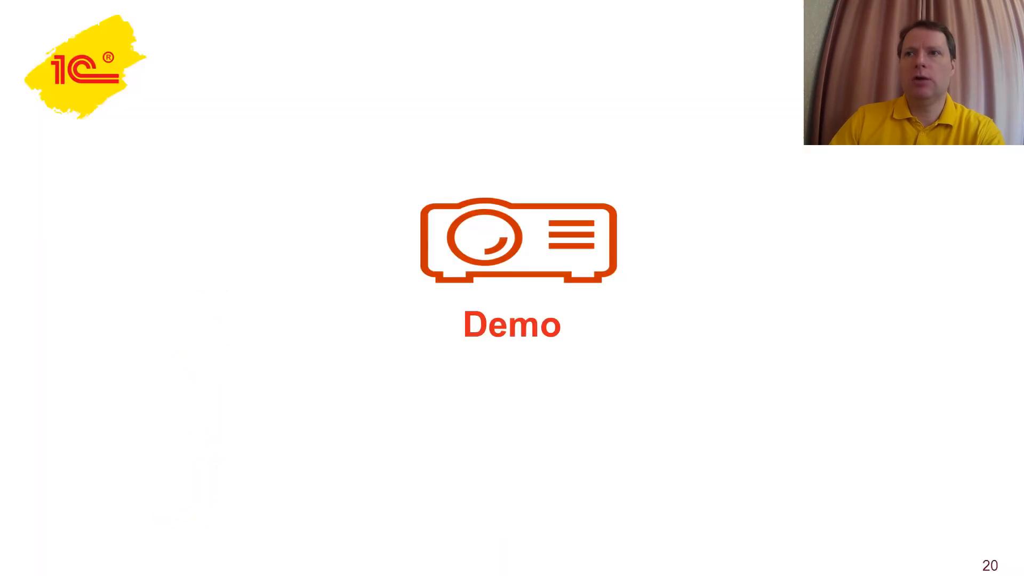
key(Right)
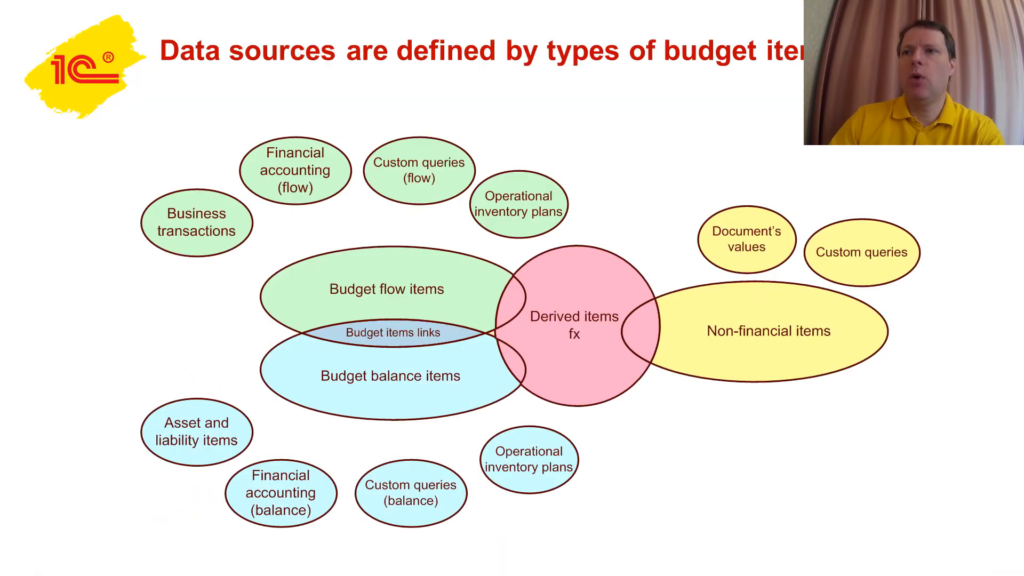
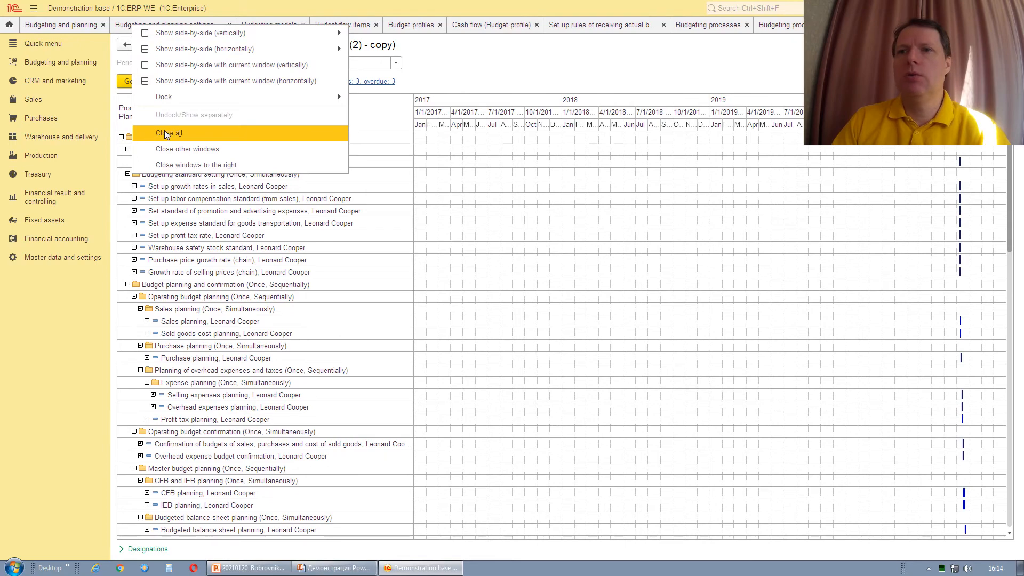
Close all budgeting tabs and open Master data and settings > Treasury and settlements parameters.
click(166, 133)
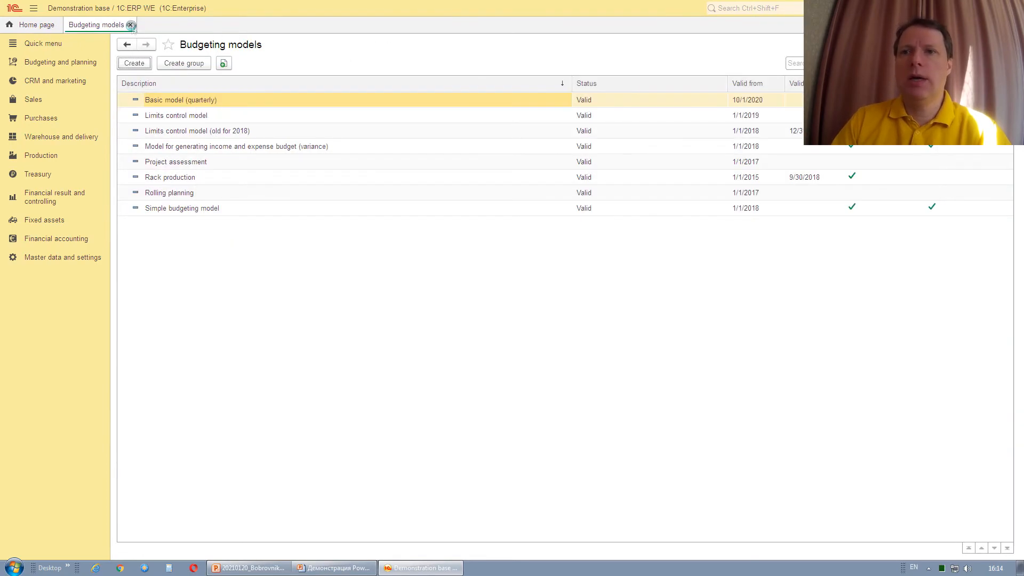
click(130, 25)
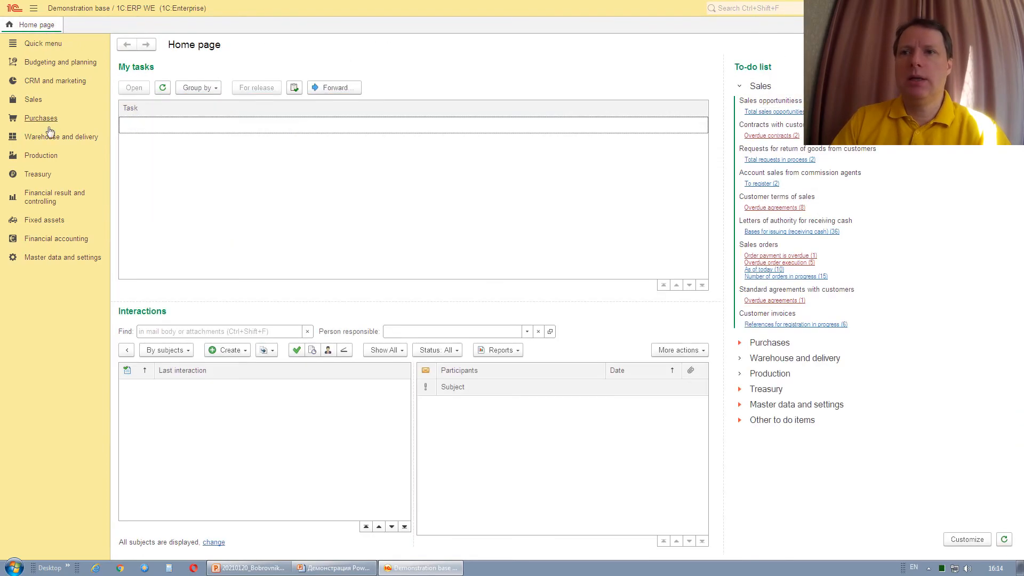
click(42, 260)
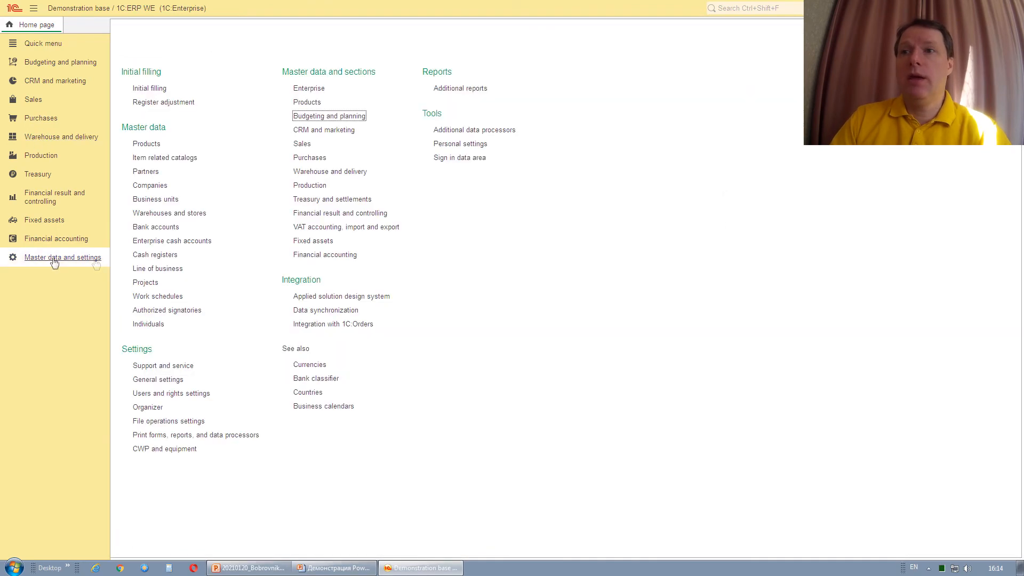
click(347, 200)
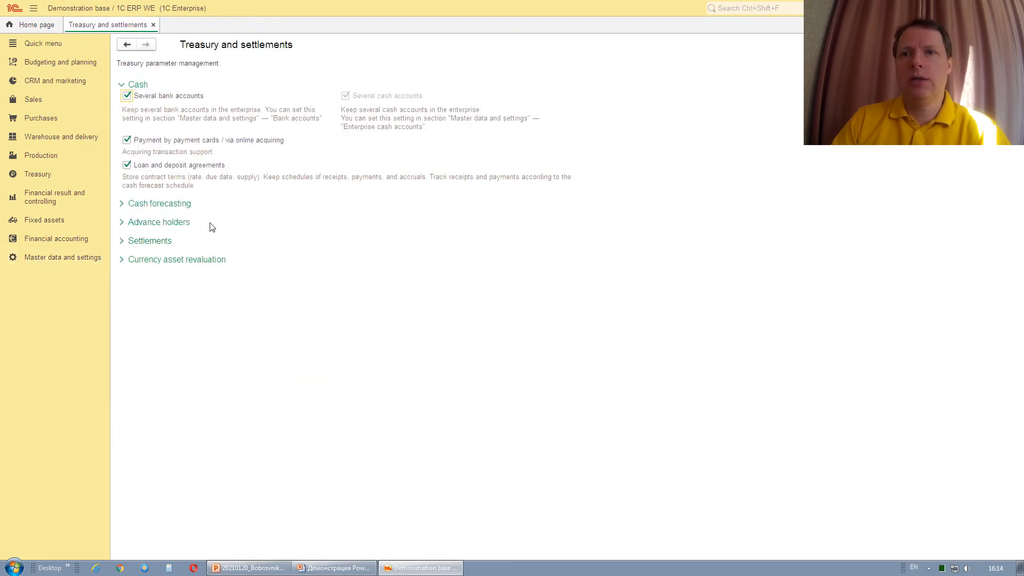
Expand Cash forecasting to show payment requests limited by budgeting data, then open Treasury.
click(121, 203)
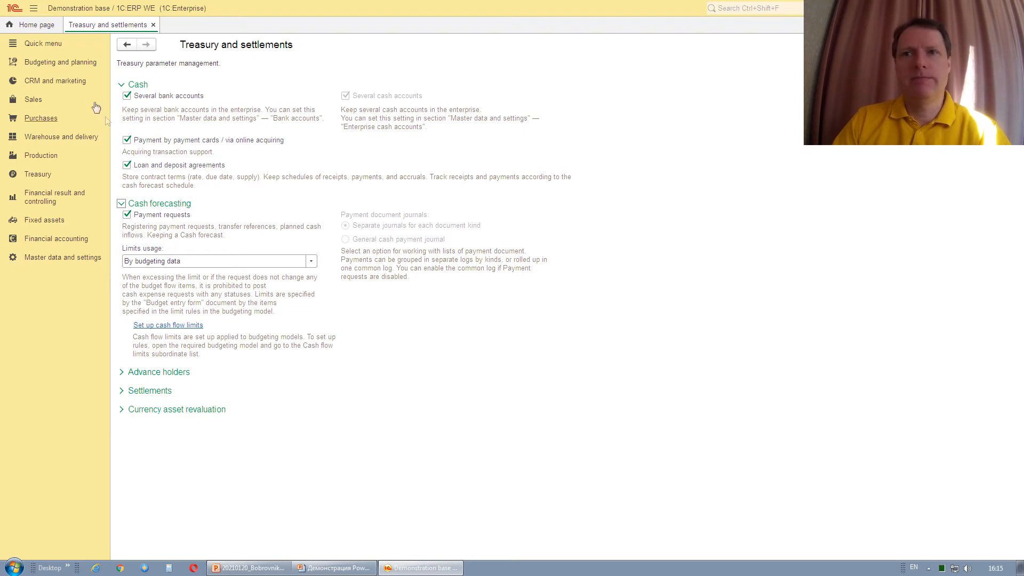
click(36, 176)
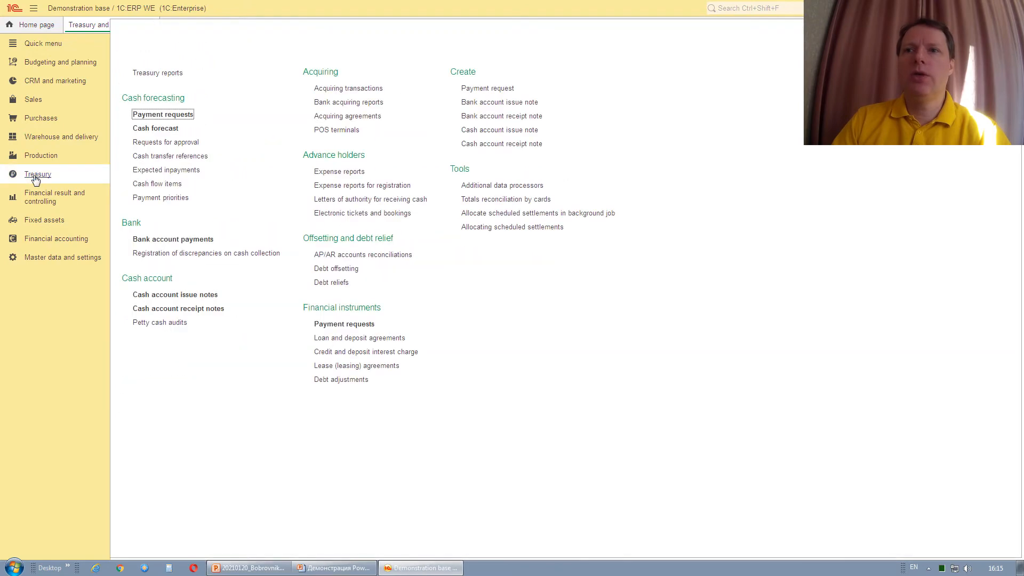
Create a new Payment to vendor request with payment date January 2, 2021.
click(179, 115)
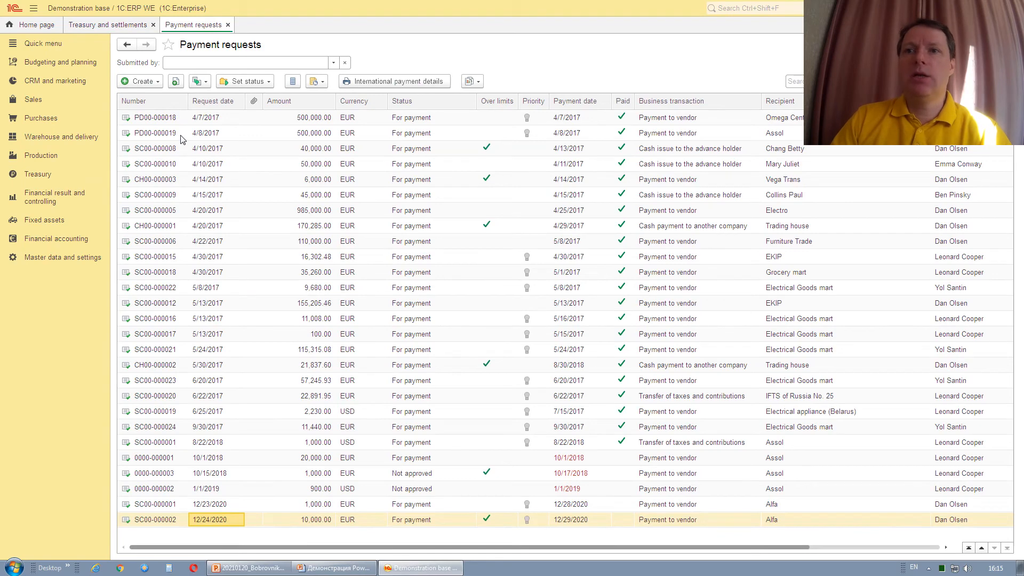
click(157, 83)
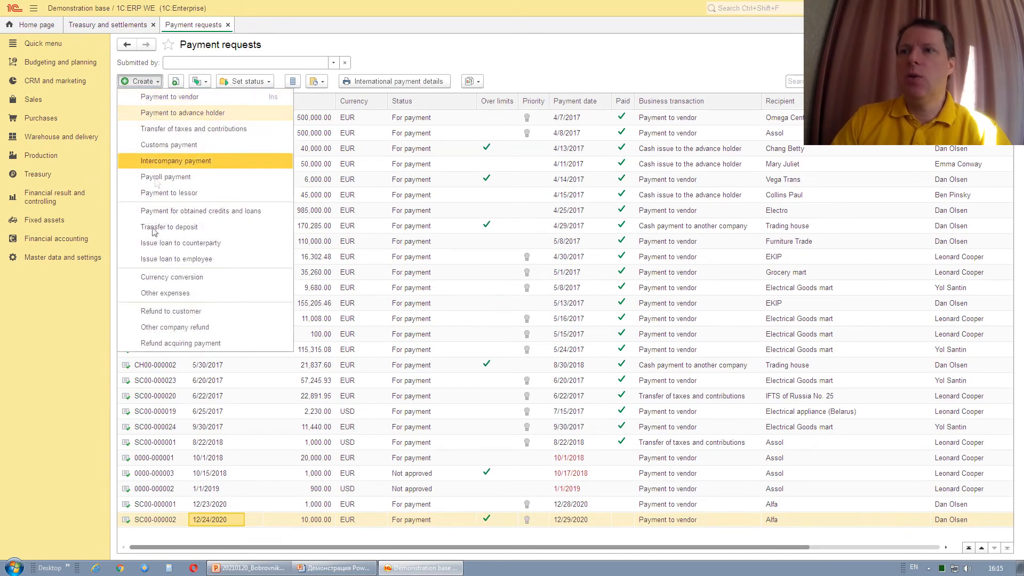
click(165, 97)
click(532, 162)
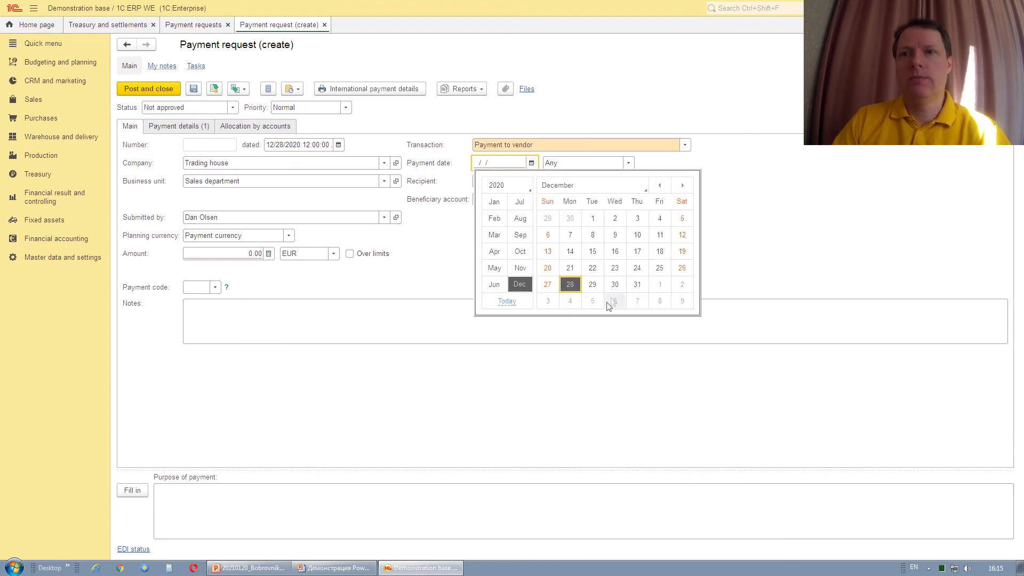
click(681, 284)
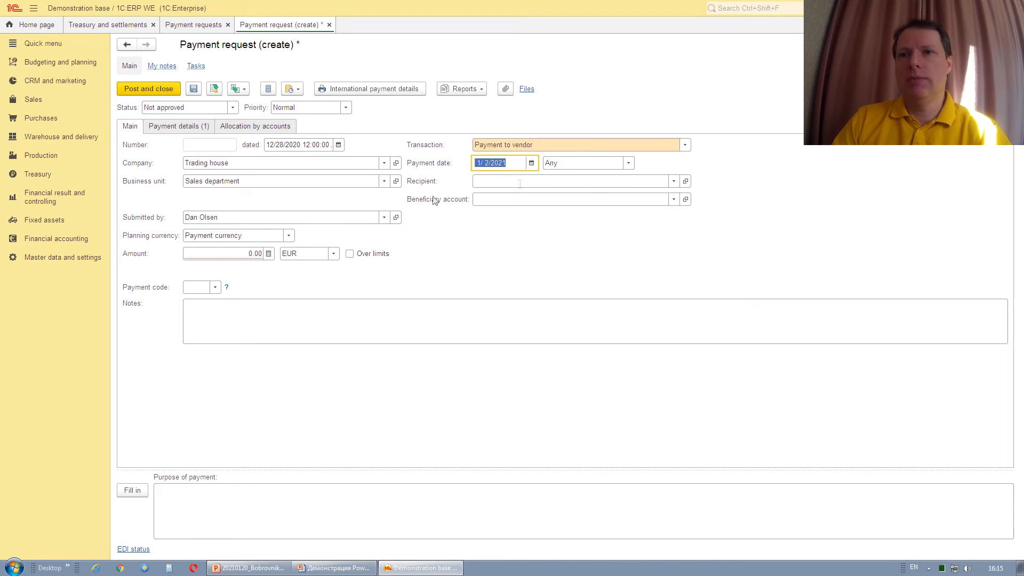
Pay by bank account from NORDEA BANK USD to recipient Alfa.
click(626, 163)
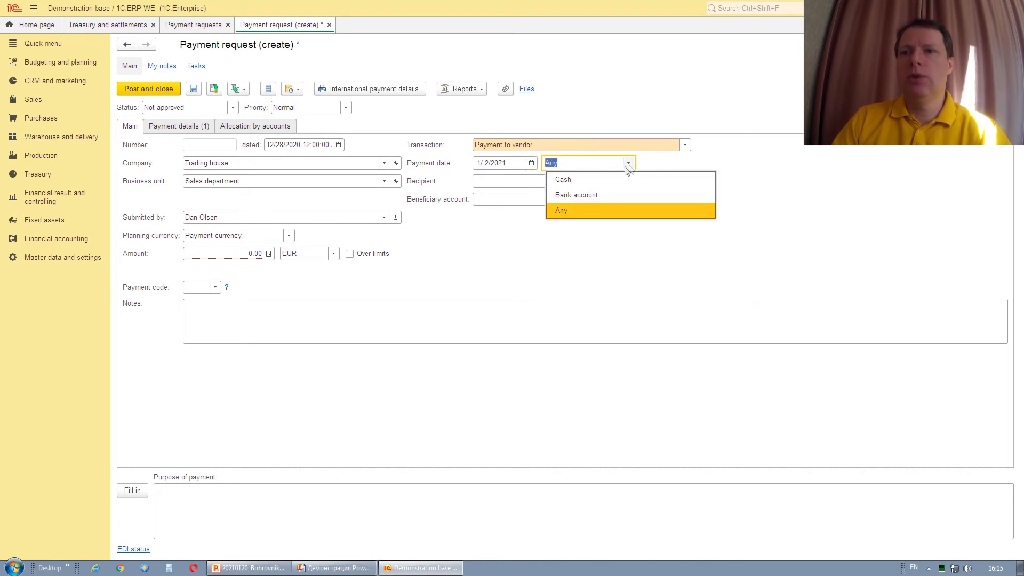
click(600, 194)
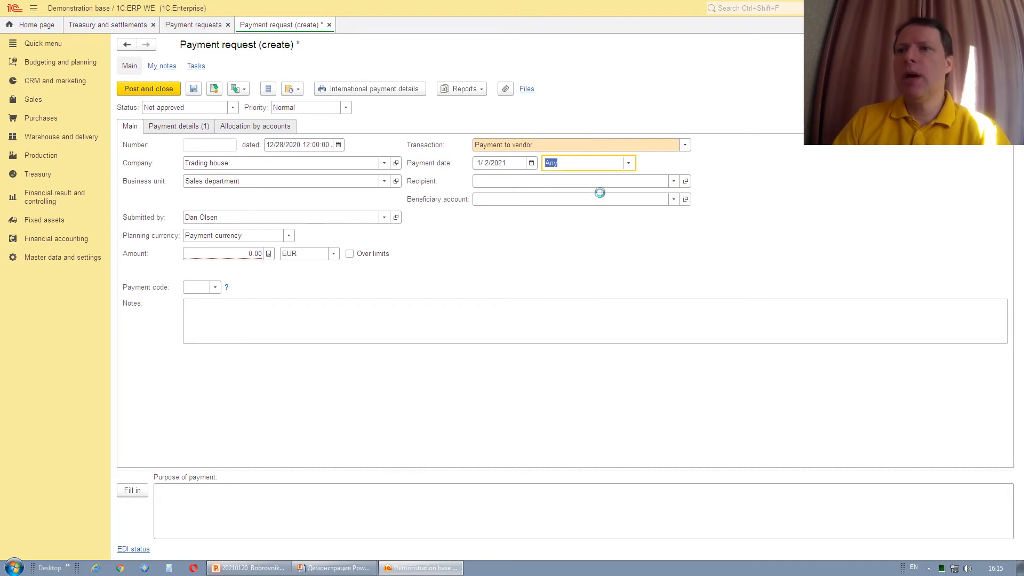
click(673, 182)
click(601, 197)
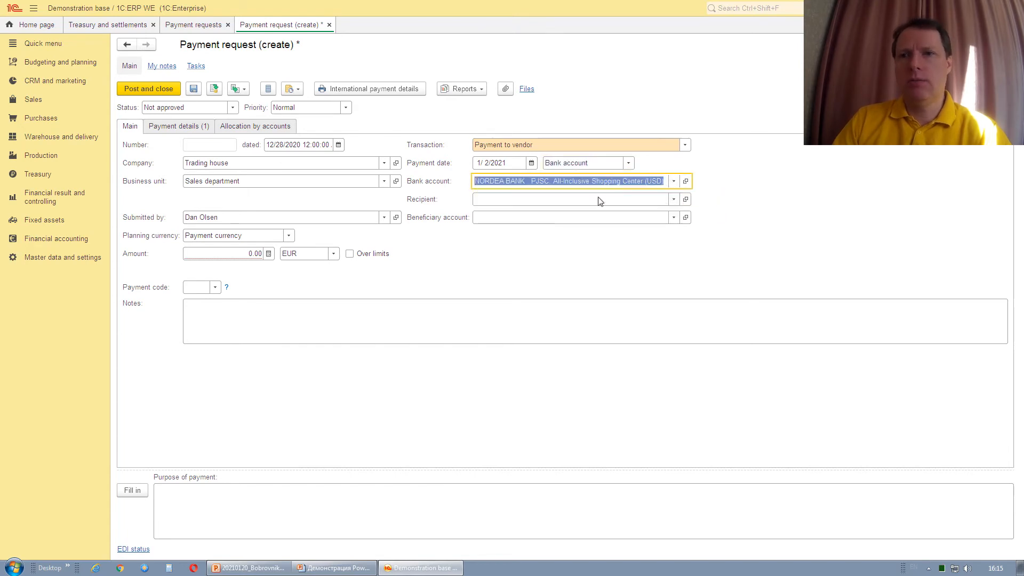
click(653, 199)
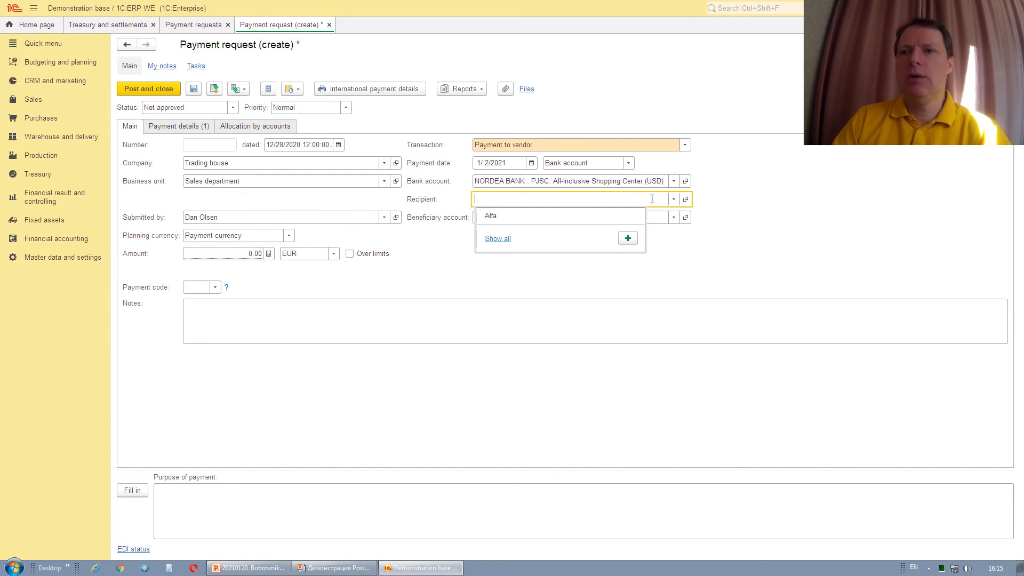
click(496, 216)
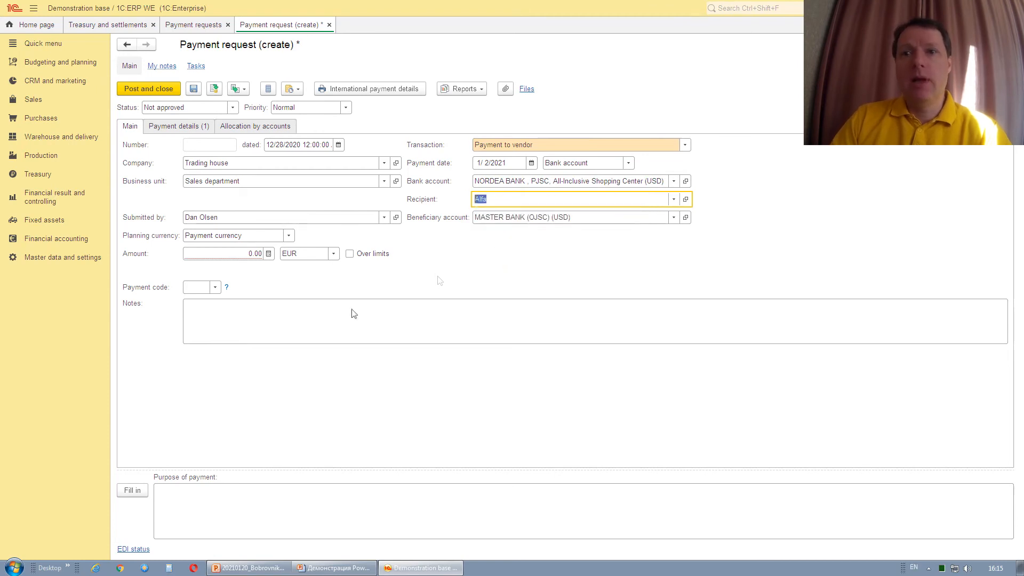
Enter amount 10,000.00 EUR and choose the AP/AR object in payment details.
click(229, 254)
text(10,00)
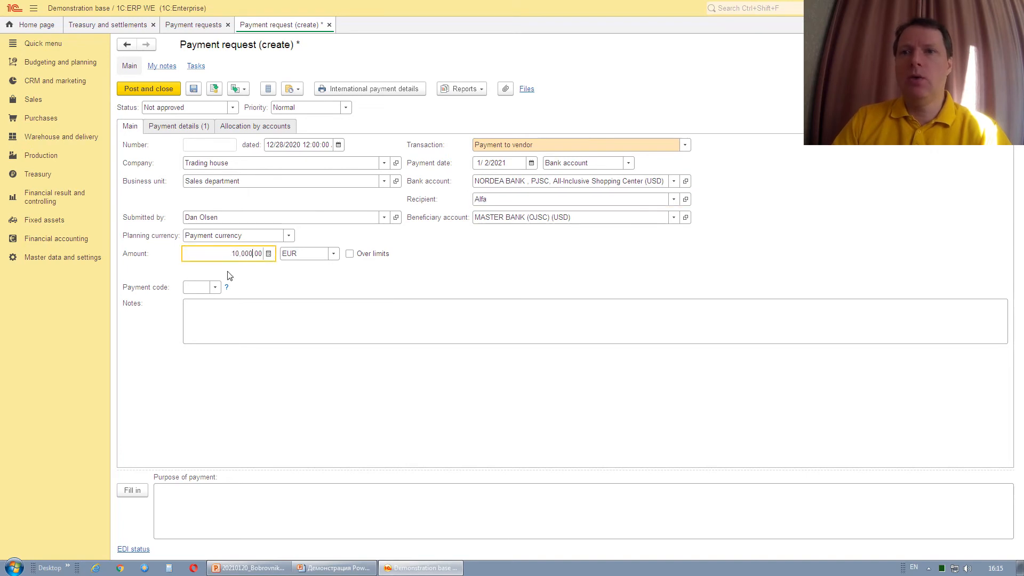
click(187, 128)
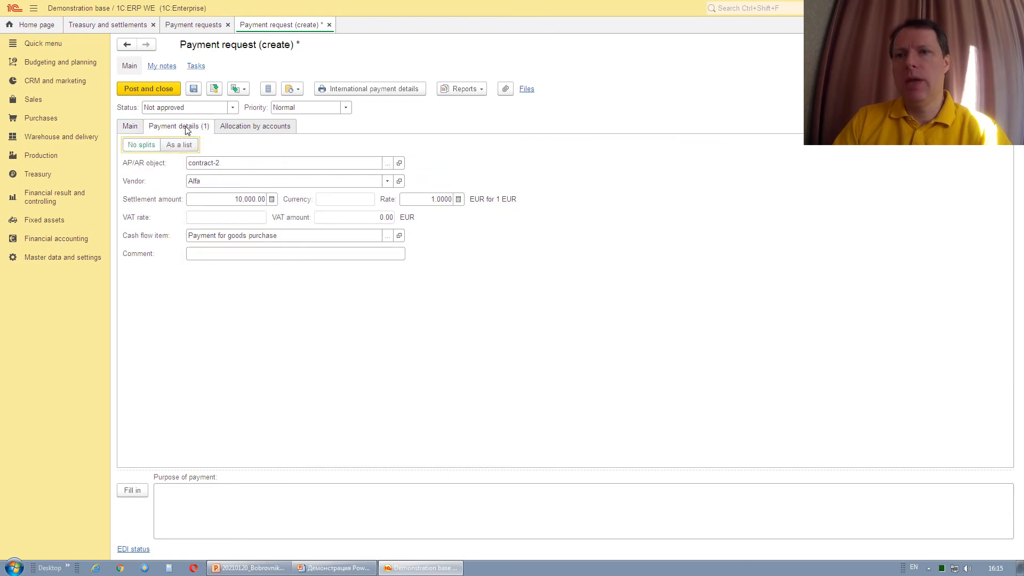
click(387, 165)
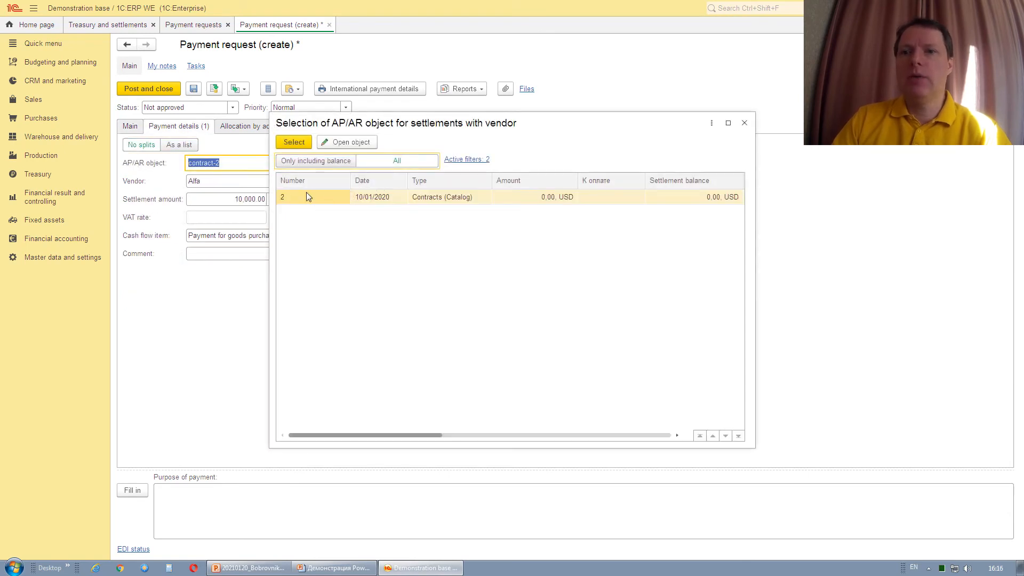
Settle against contract-2 and set its cash flow item to Payment for goods purchase.
double_click(307, 198)
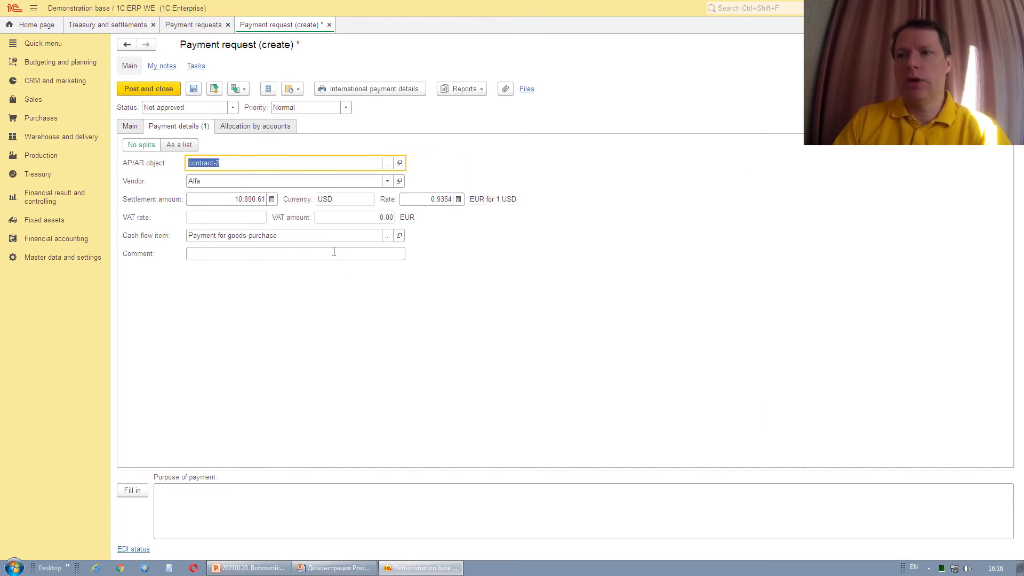
click(400, 164)
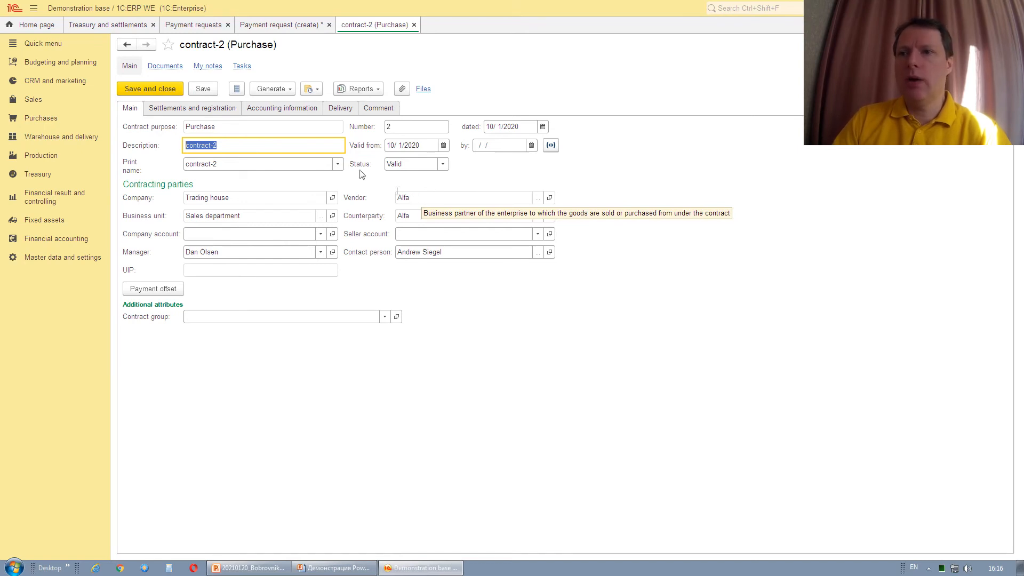
click(300, 110)
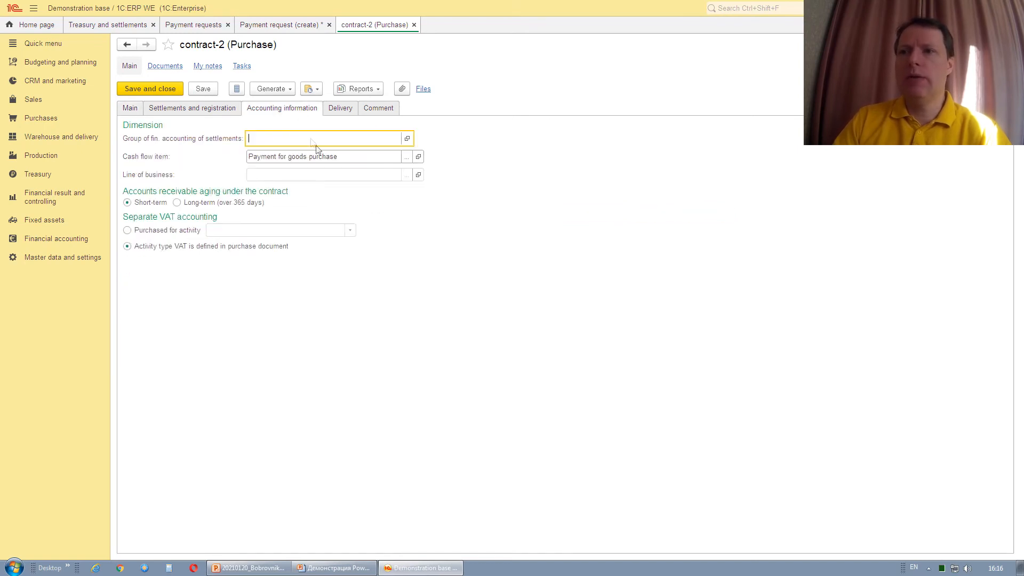
click(342, 156)
click(360, 158)
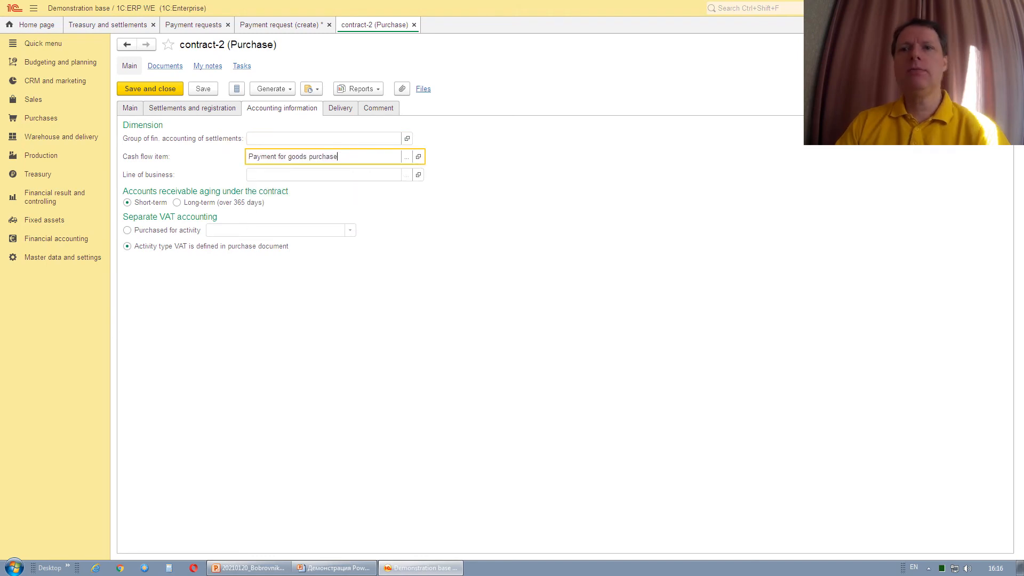
key(Escape)
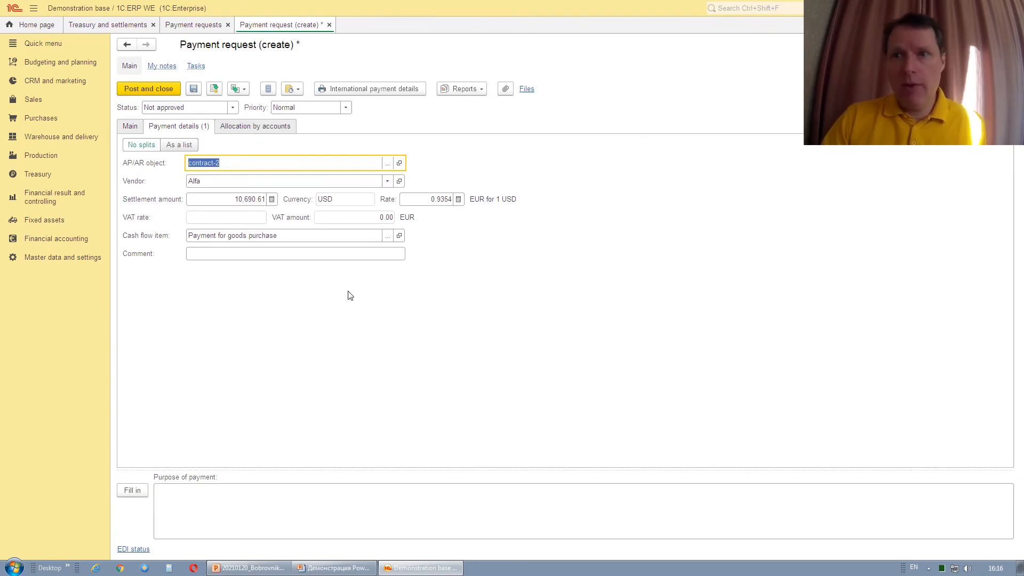
Keep the status Not approved and post the request as SC00-000003.
click(131, 127)
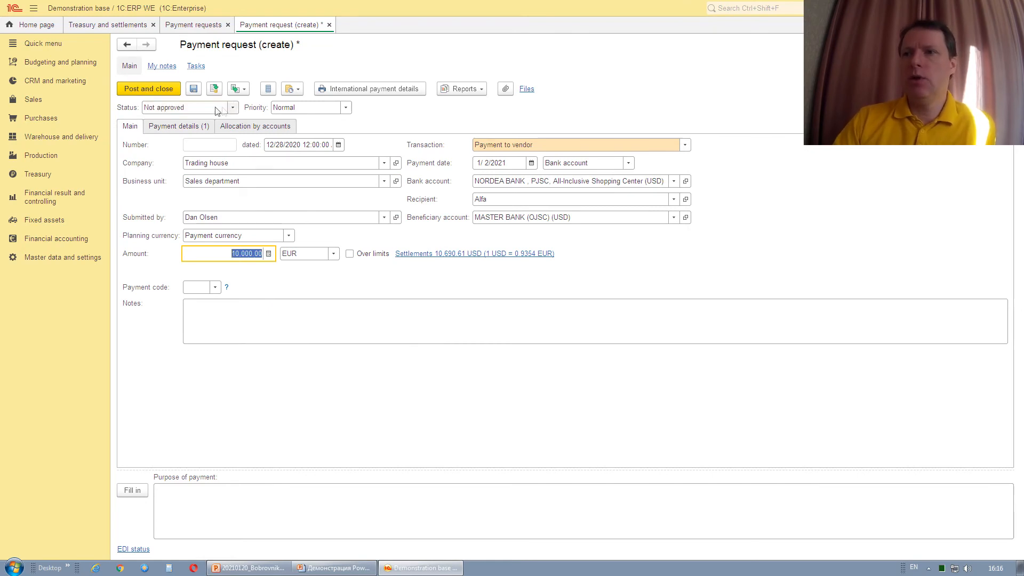
click(216, 107)
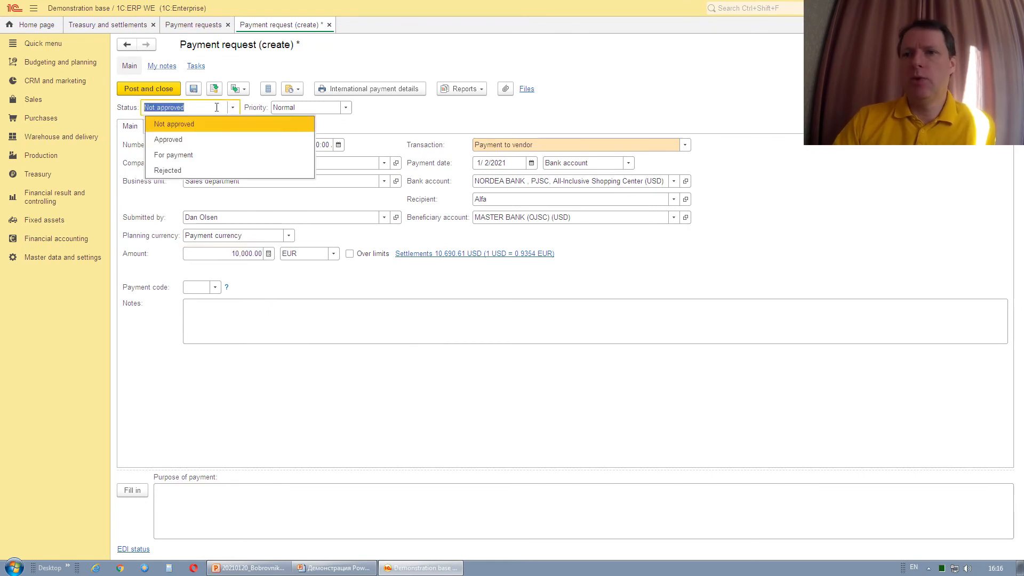
click(135, 92)
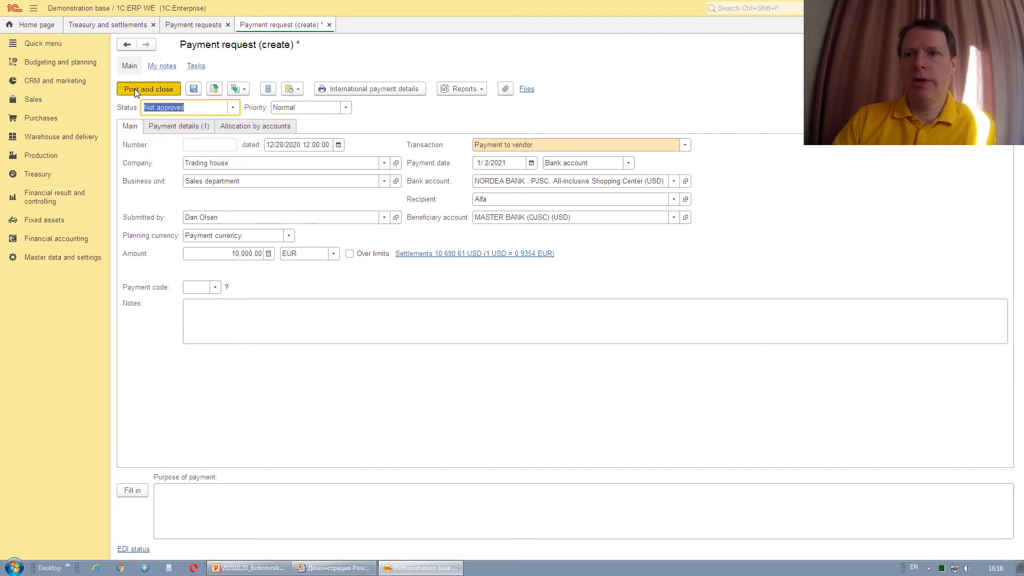
click(134, 88)
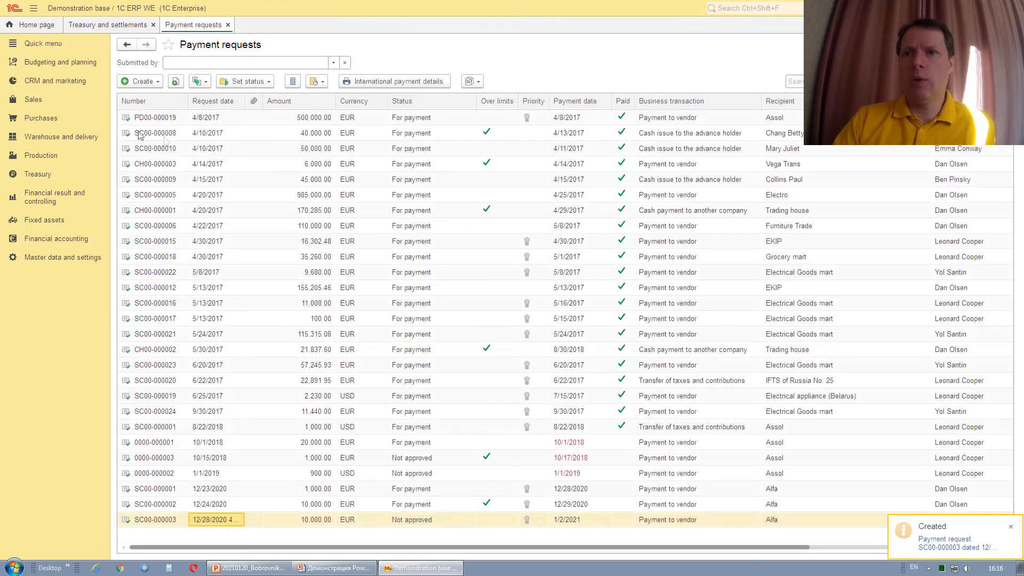
Approve the 1/2/2021 10,000.00 EUR request in Requests for approval.
click(38, 176)
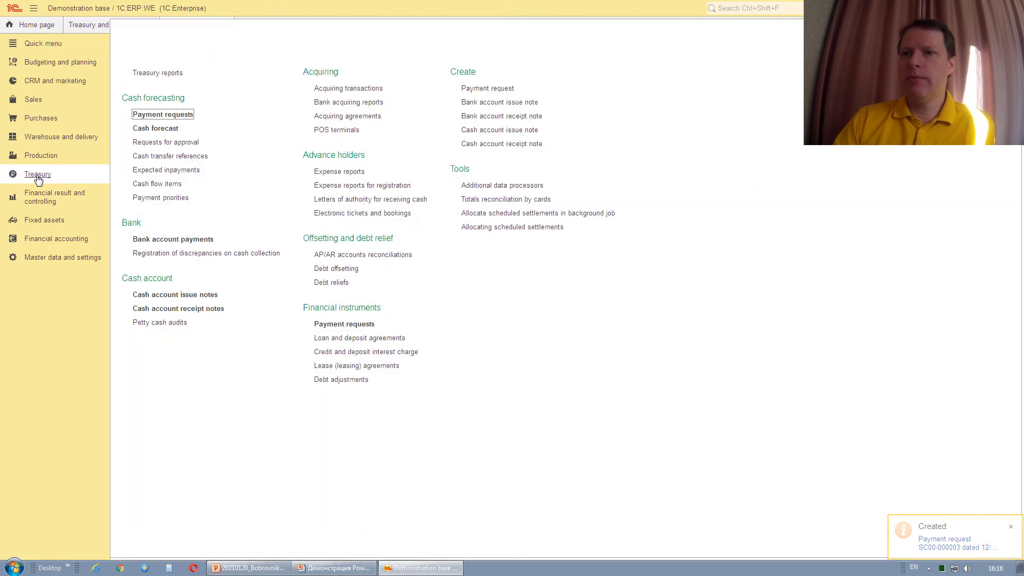
click(170, 142)
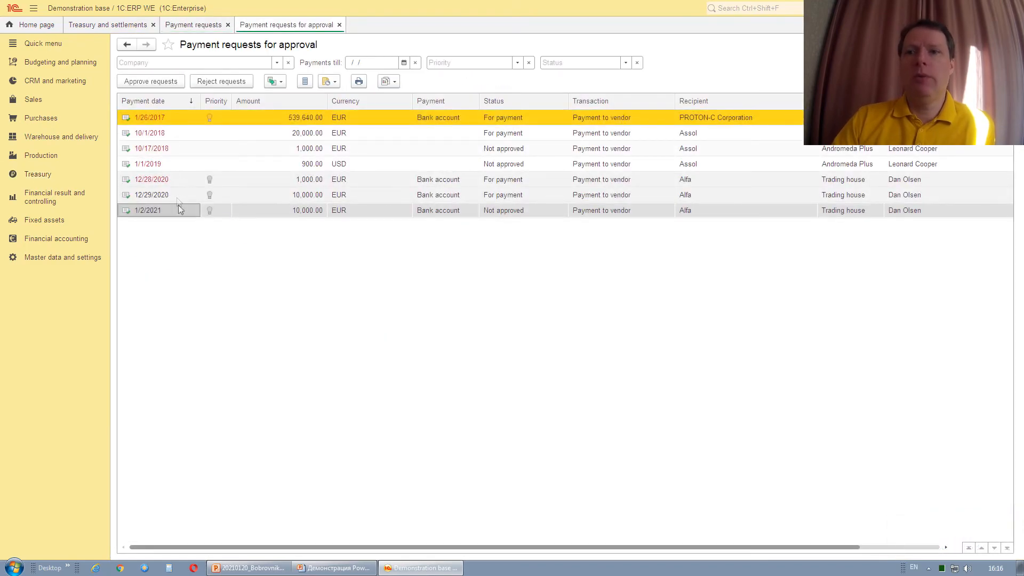
click(319, 211)
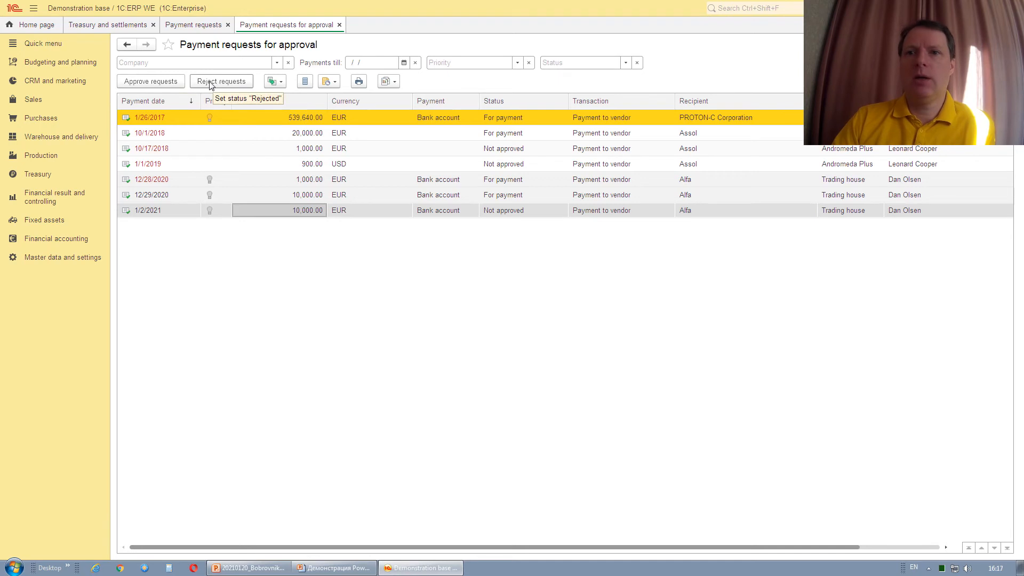
click(144, 83)
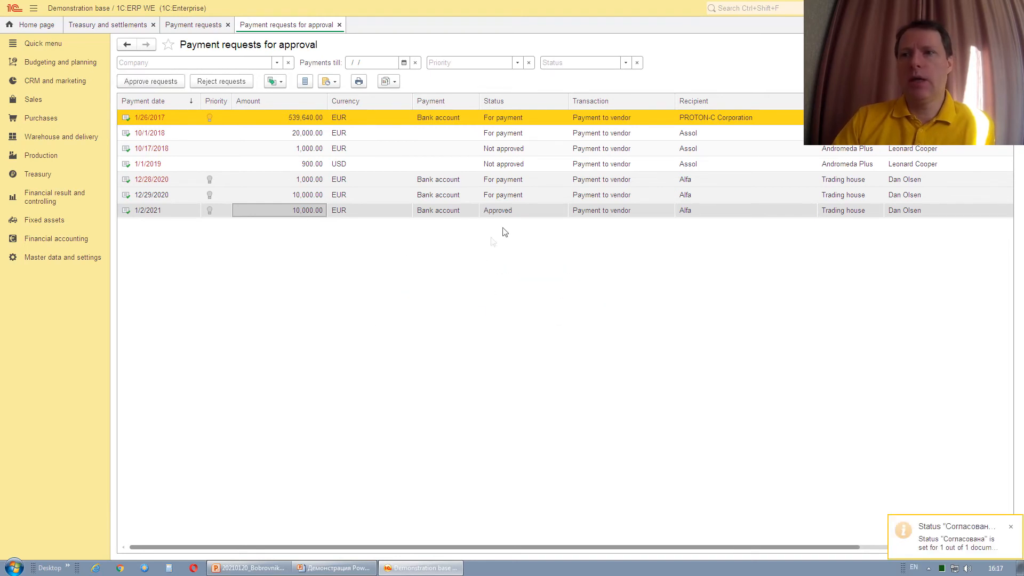
click(521, 210)
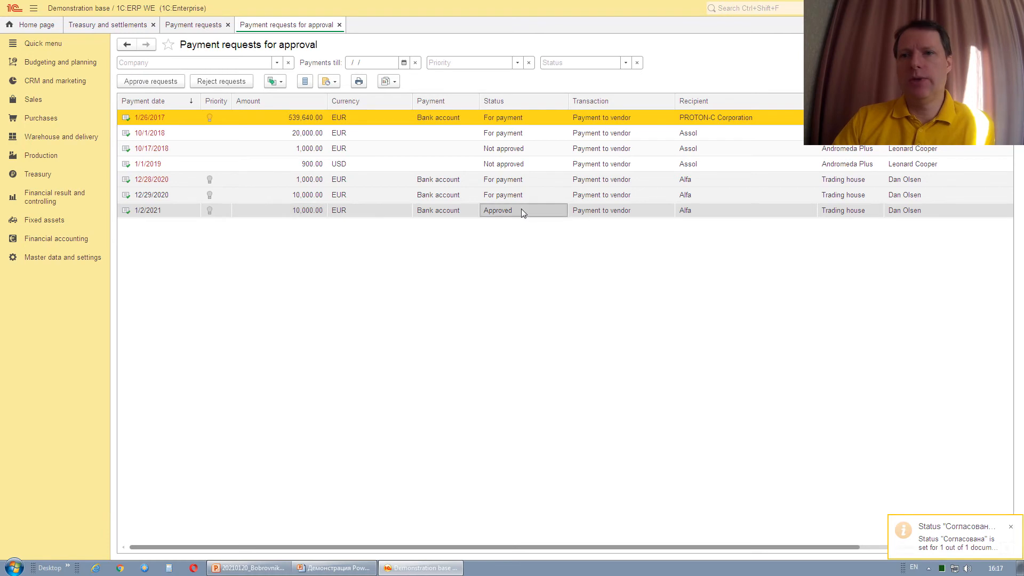
Try the Not approved status filter and the priority filter, then clear them.
click(627, 63)
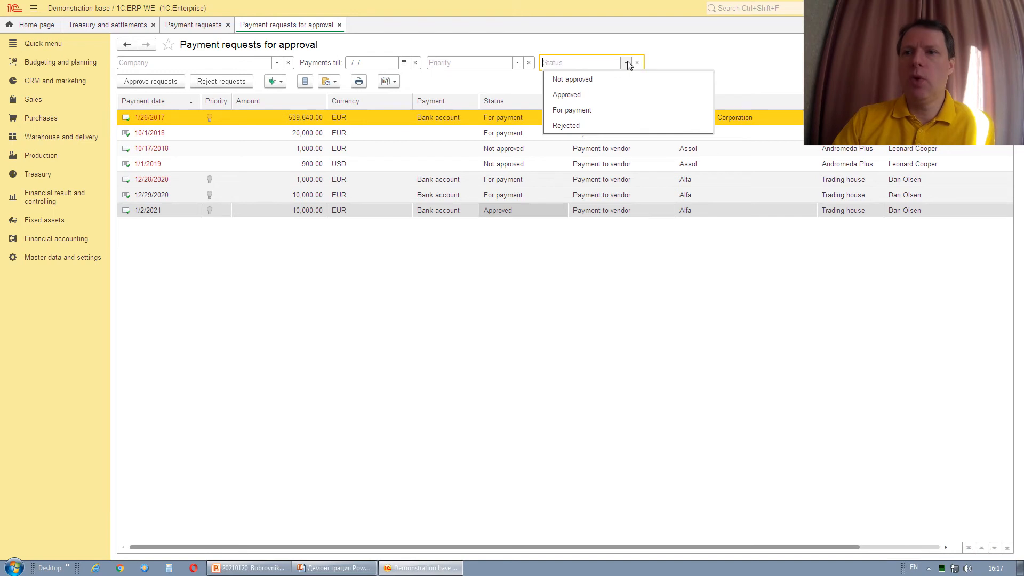
click(587, 80)
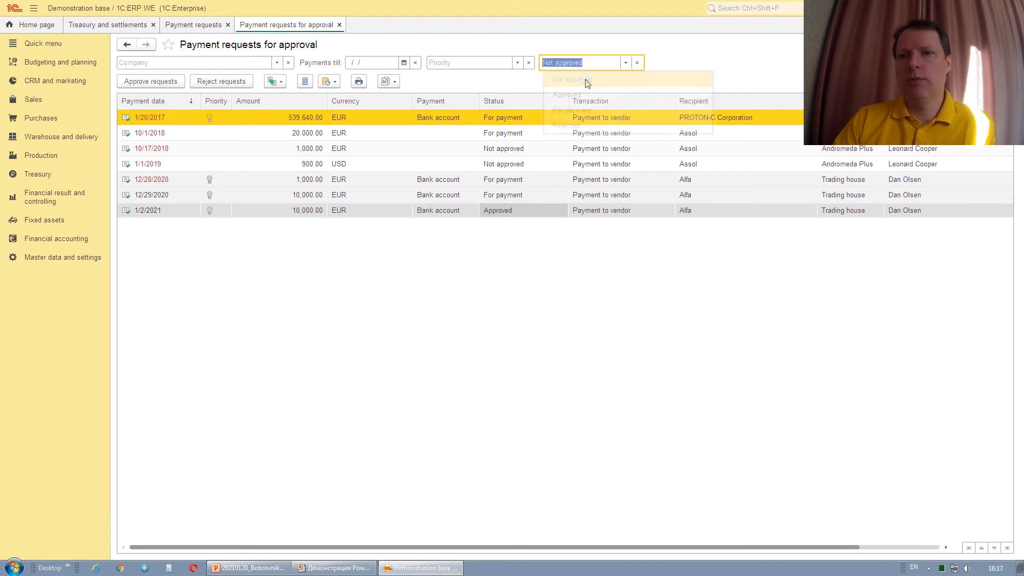
click(638, 63)
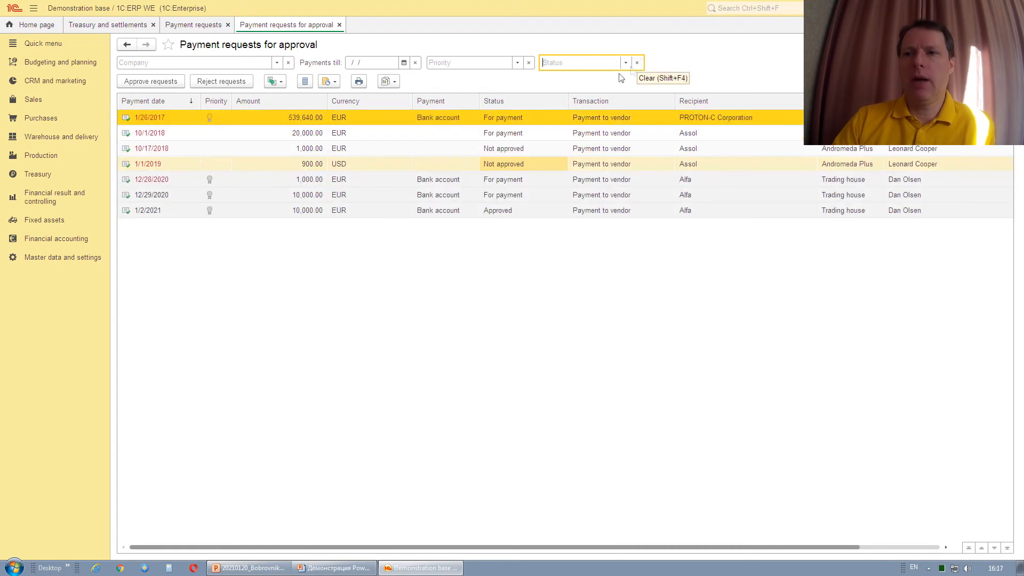
click(517, 64)
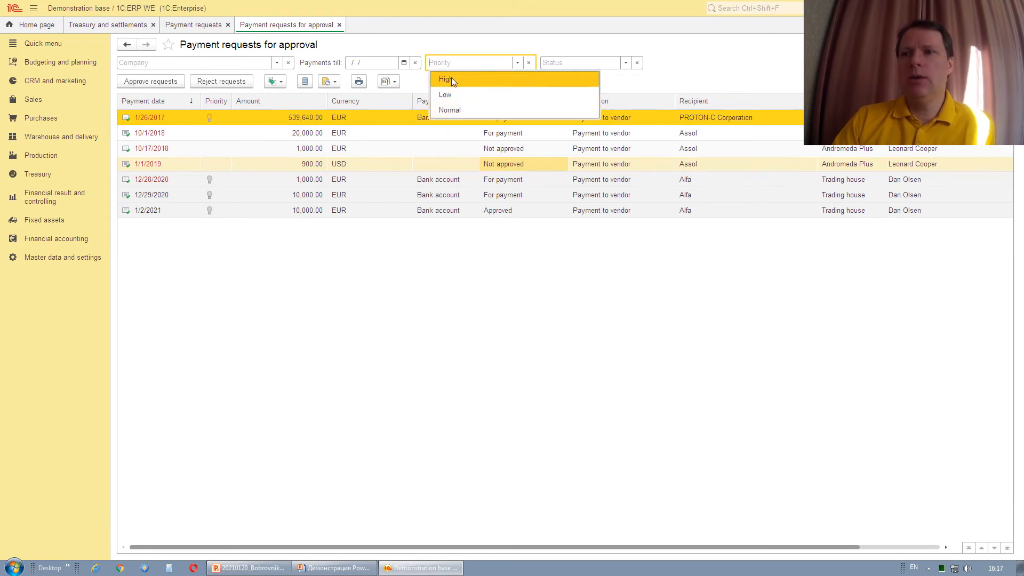
click(652, 84)
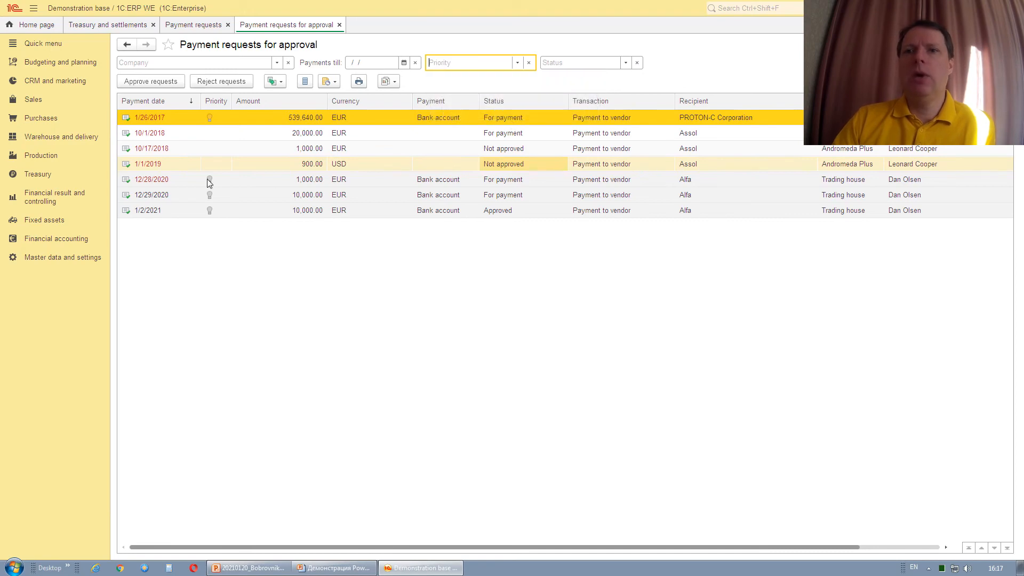
click(39, 175)
click(151, 129)
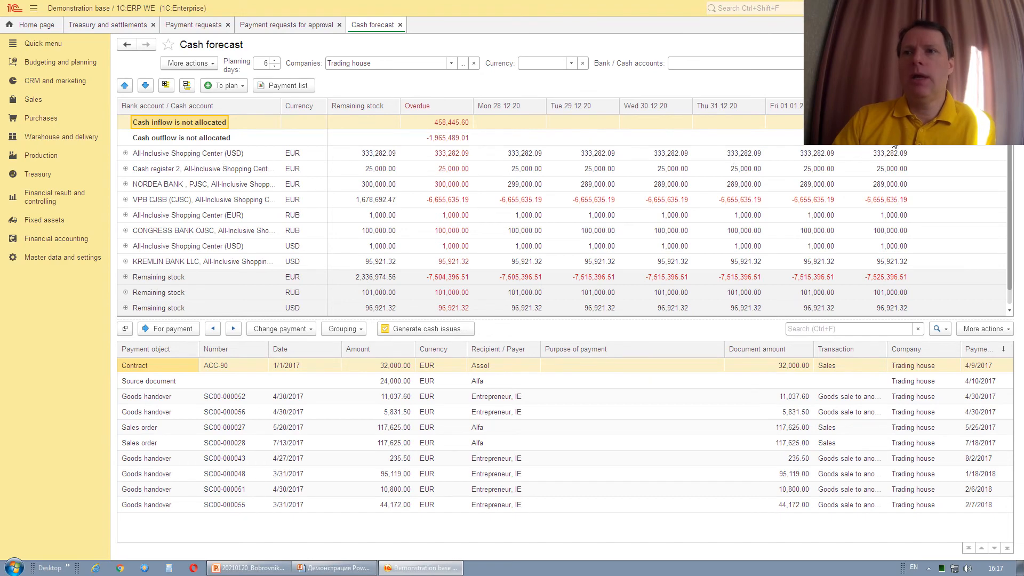
Move to the unallocated cash outflow row showing SC00-000003 for -10,000.00 EUR.
key(Down)
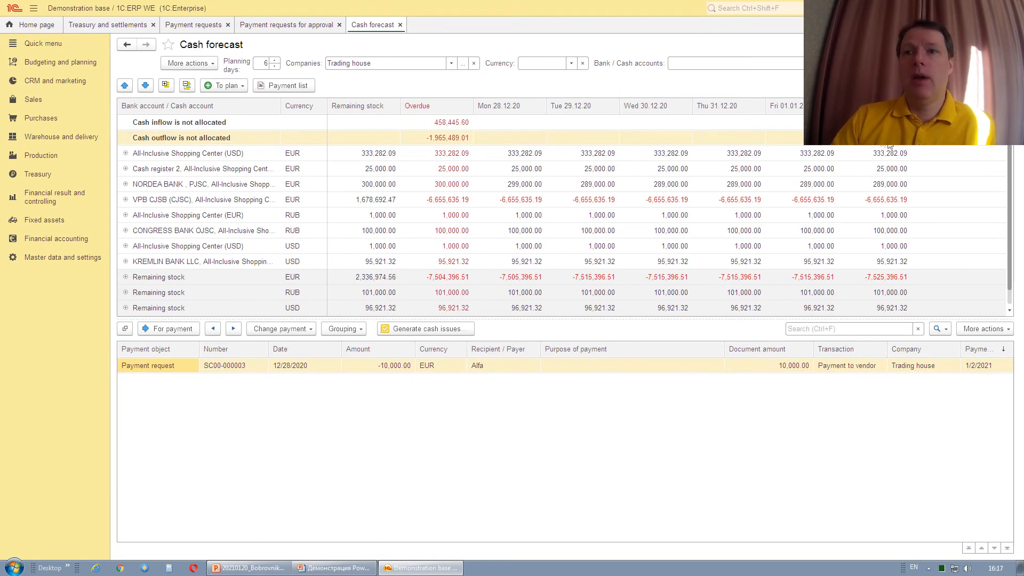
double_click(177, 366)
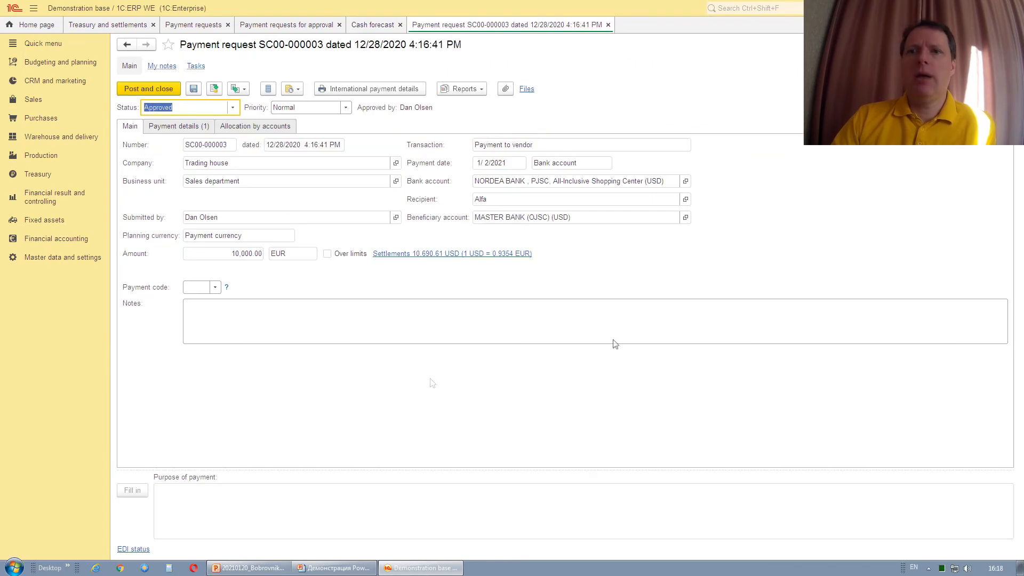
click(511, 182)
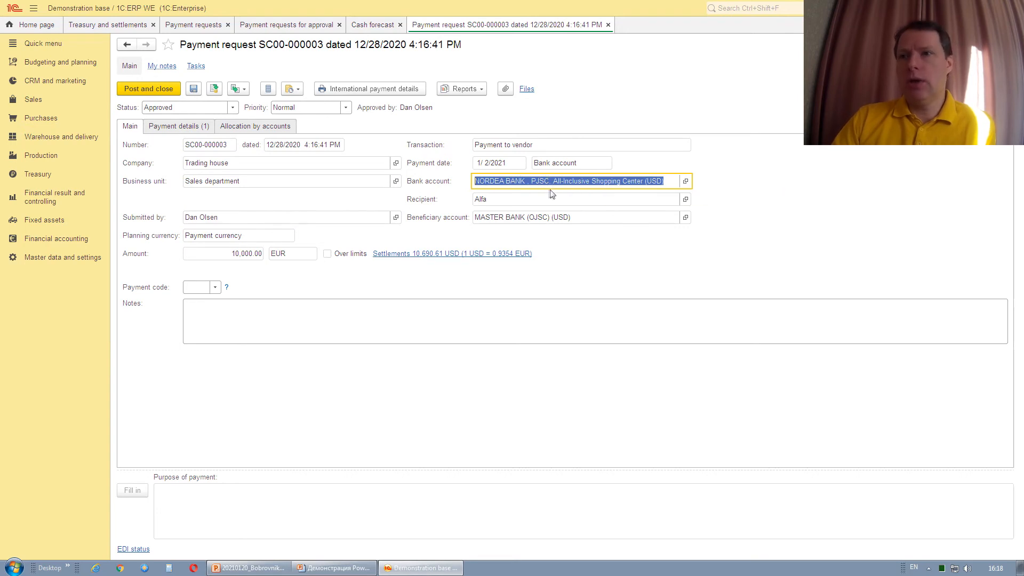
click(265, 127)
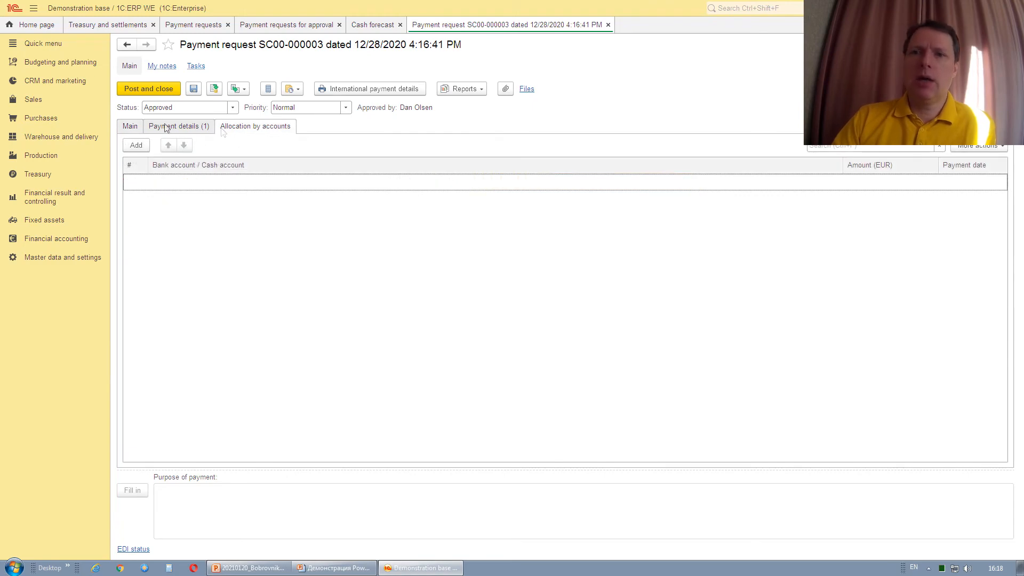
click(1007, 45)
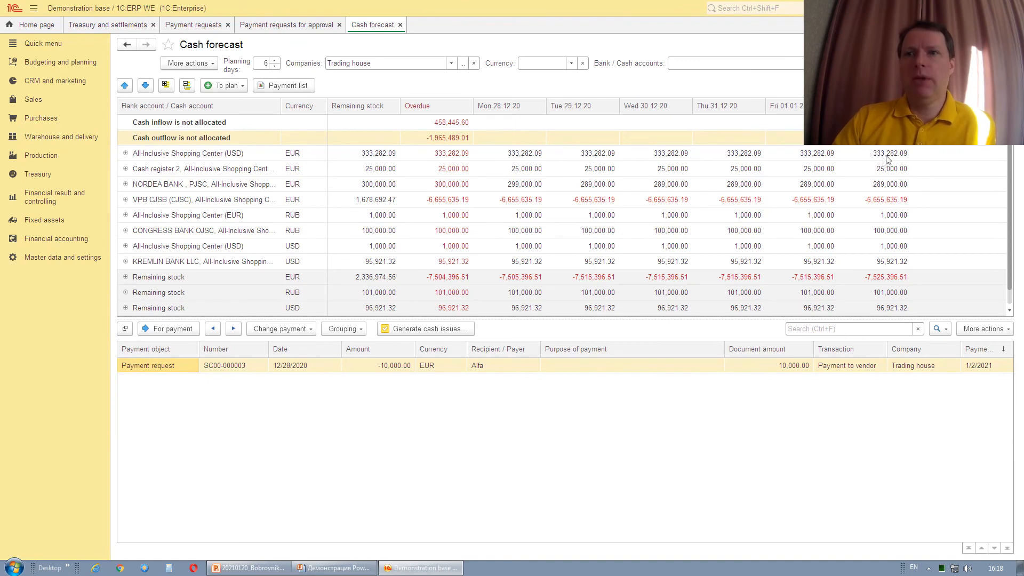
Expand NORDEA BANK into Receipt and Issue and trace the last-day -10,000.00 issue to SC00-000003.
click(162, 329)
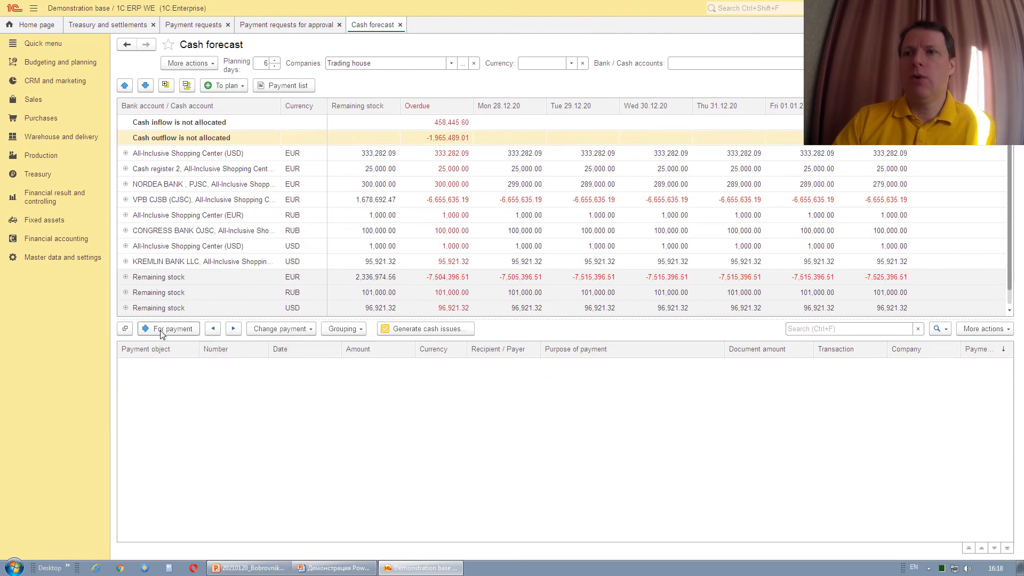
click(144, 187)
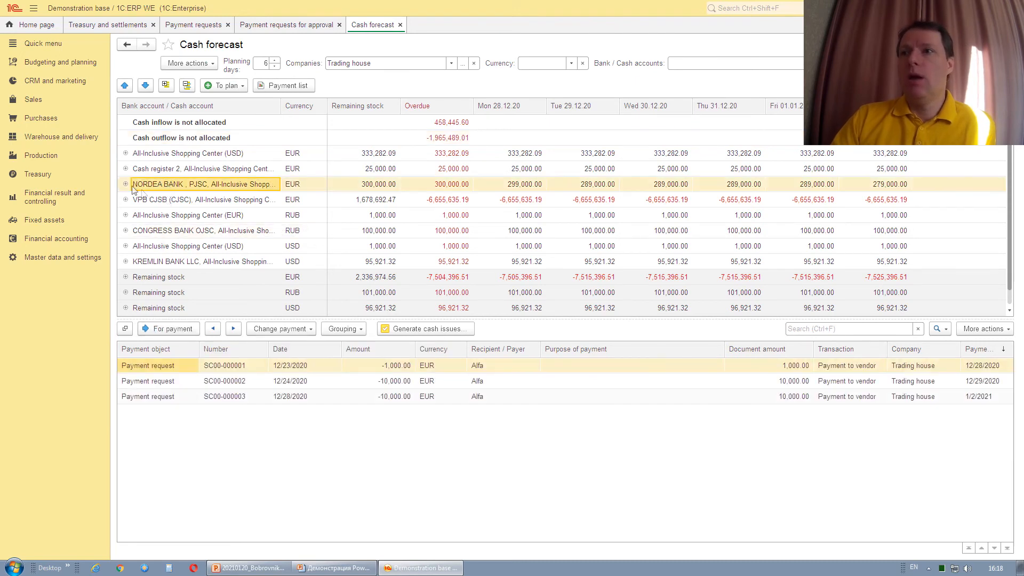
click(126, 184)
click(901, 215)
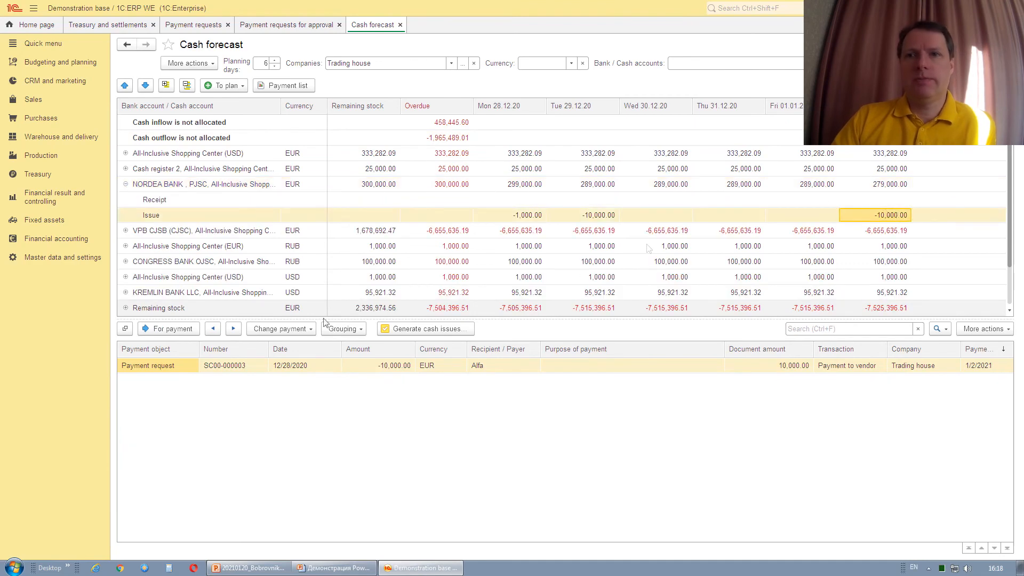
click(171, 370)
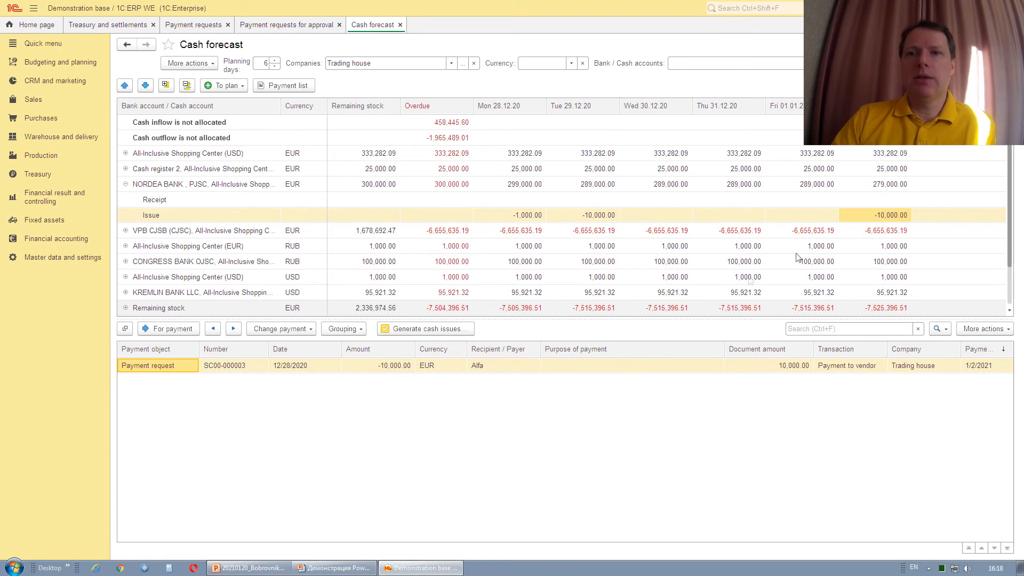
click(878, 218)
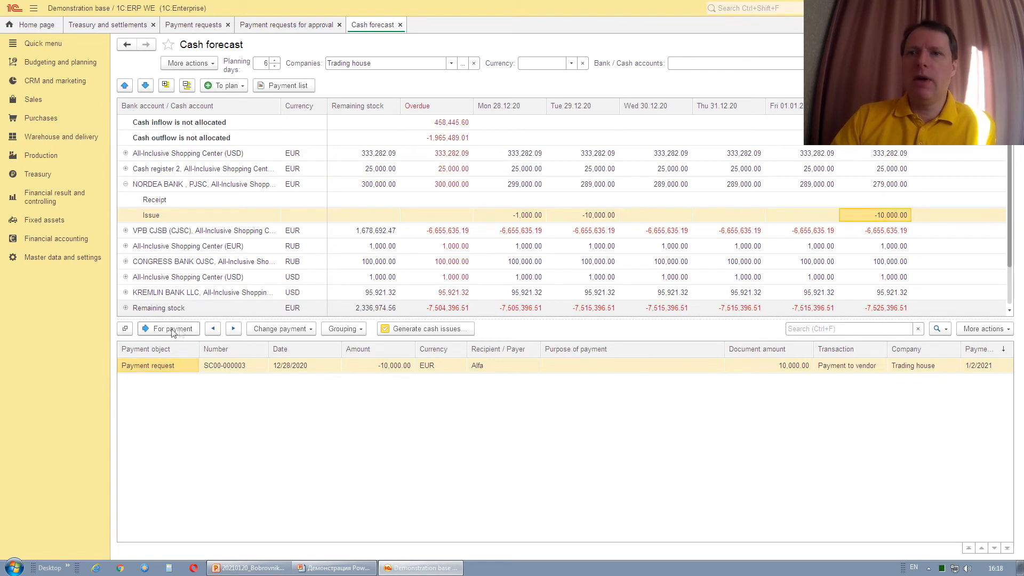
click(167, 370)
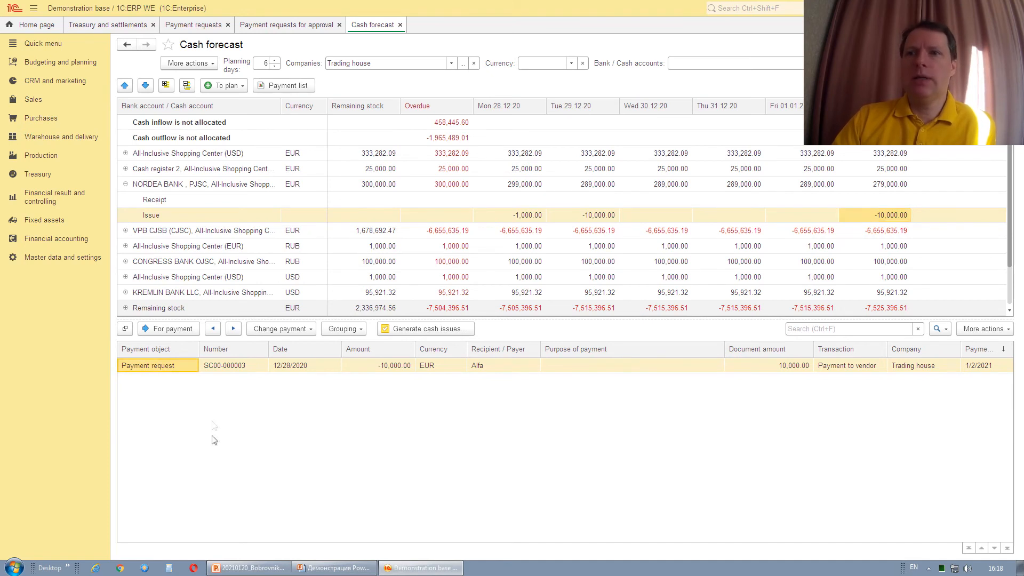
click(213, 65)
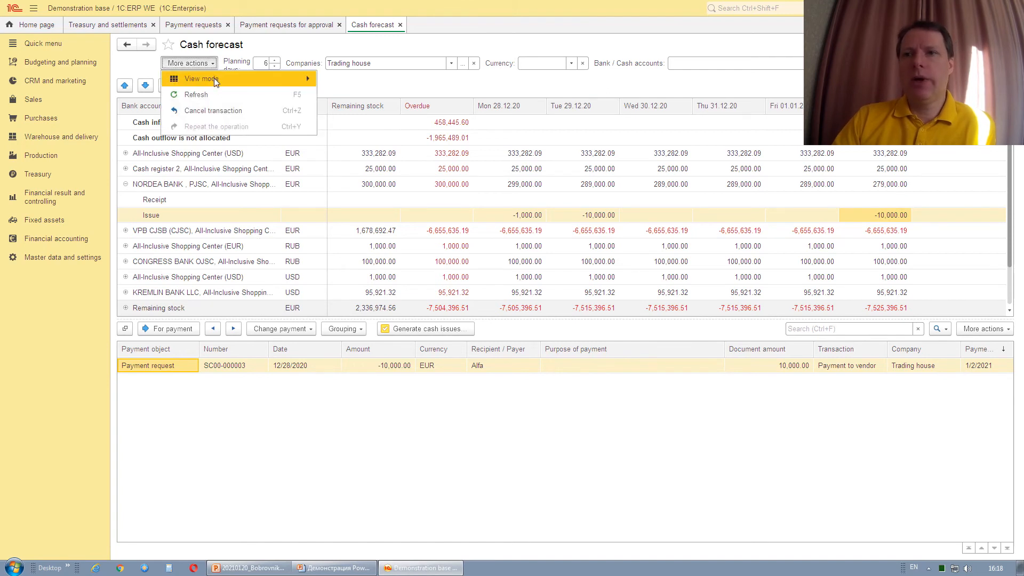
Switch to the Requests → Cash forecast view and review the 12/29 and 12/28 requests.
mouse_move(214, 78)
click(368, 80)
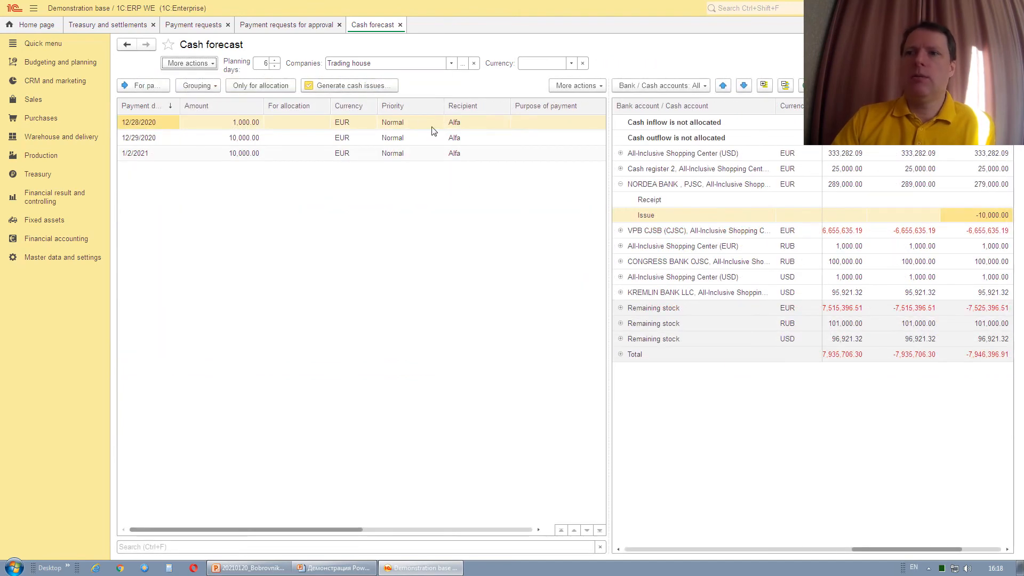
click(162, 140)
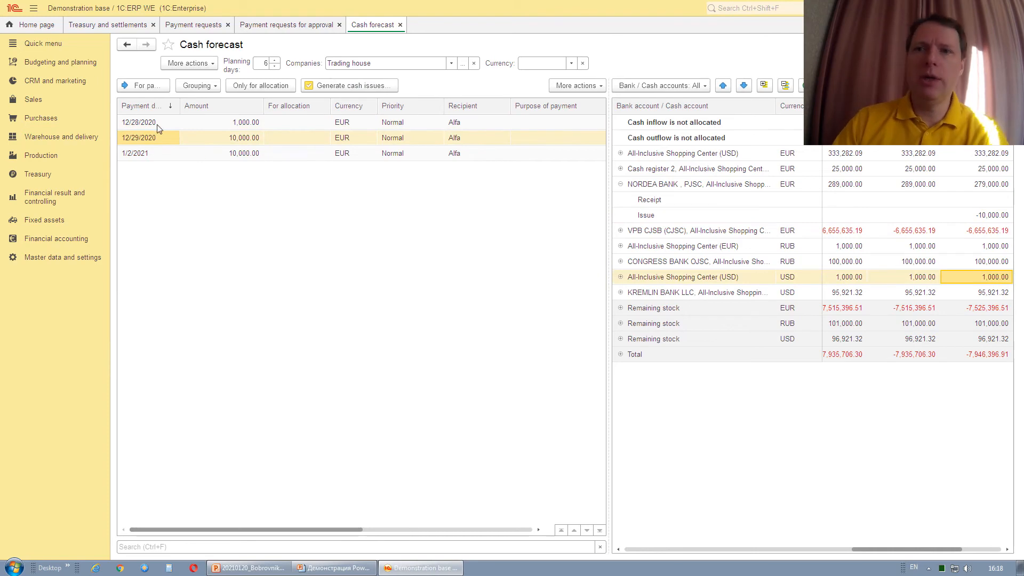
click(158, 124)
Return to Cash forecast → Payments and list NORDEA BANK's requests behind its 279,000.00 balance.
click(208, 64)
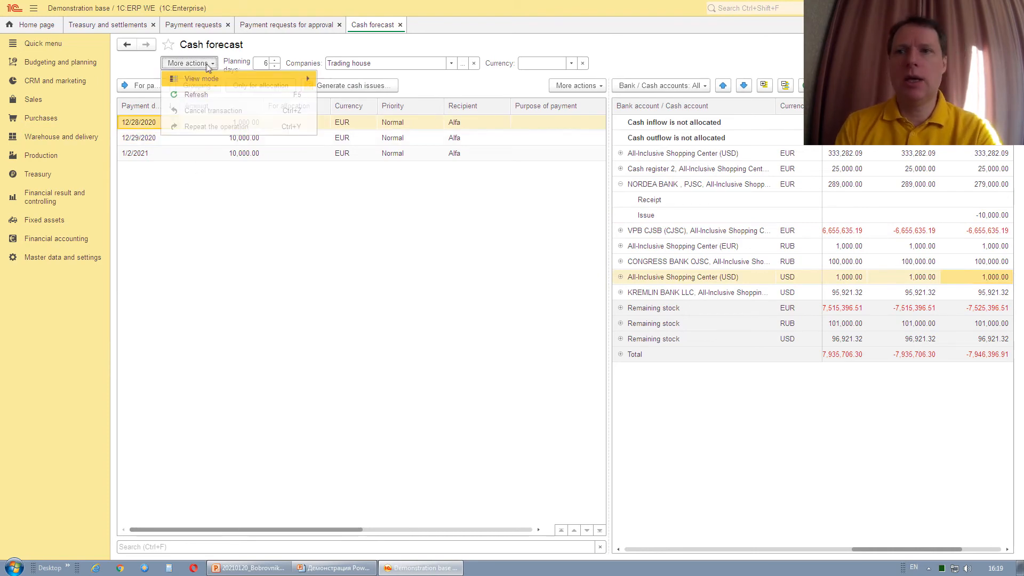
mouse_move(211, 80)
click(358, 98)
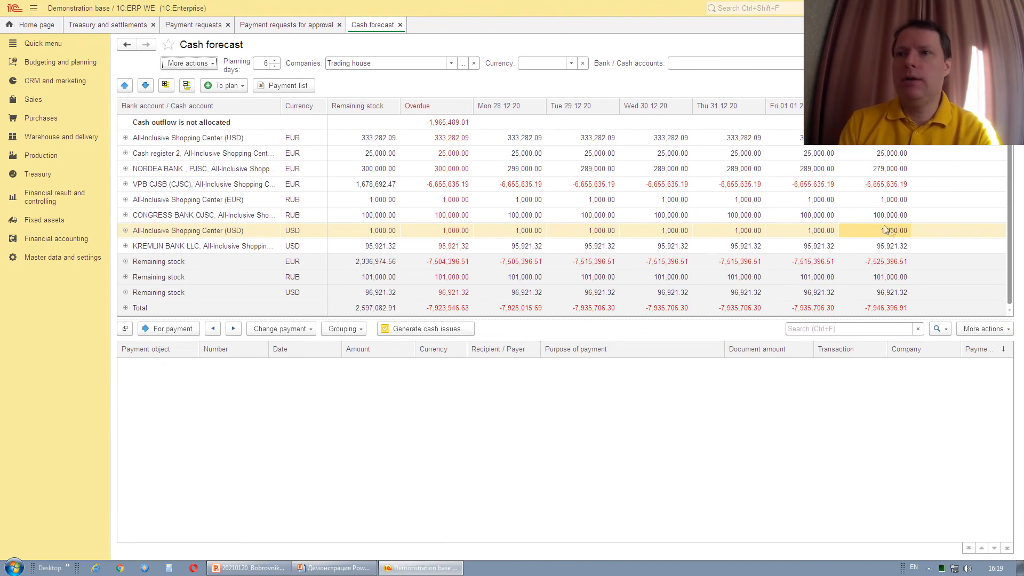
click(875, 171)
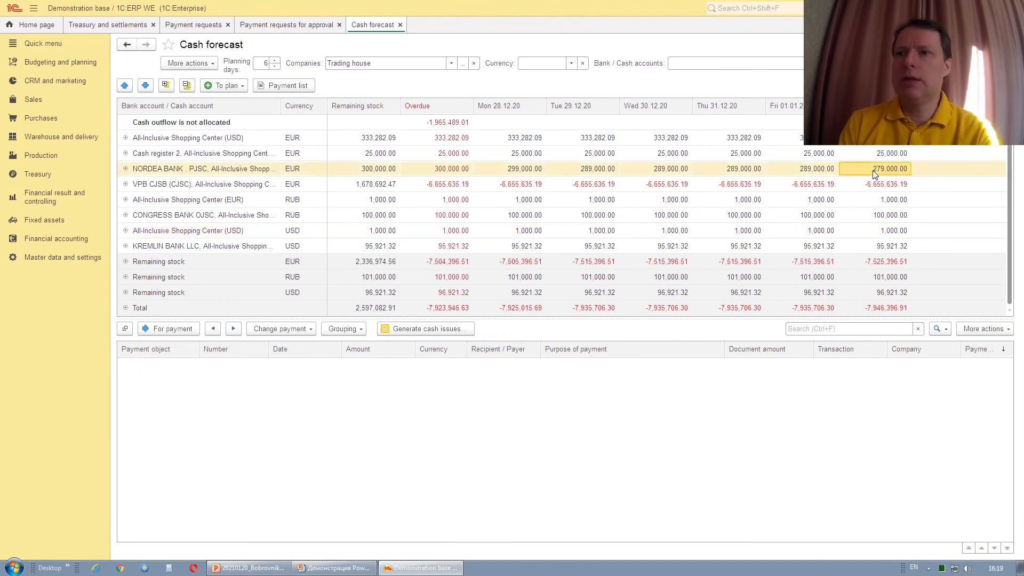
click(160, 366)
click(181, 170)
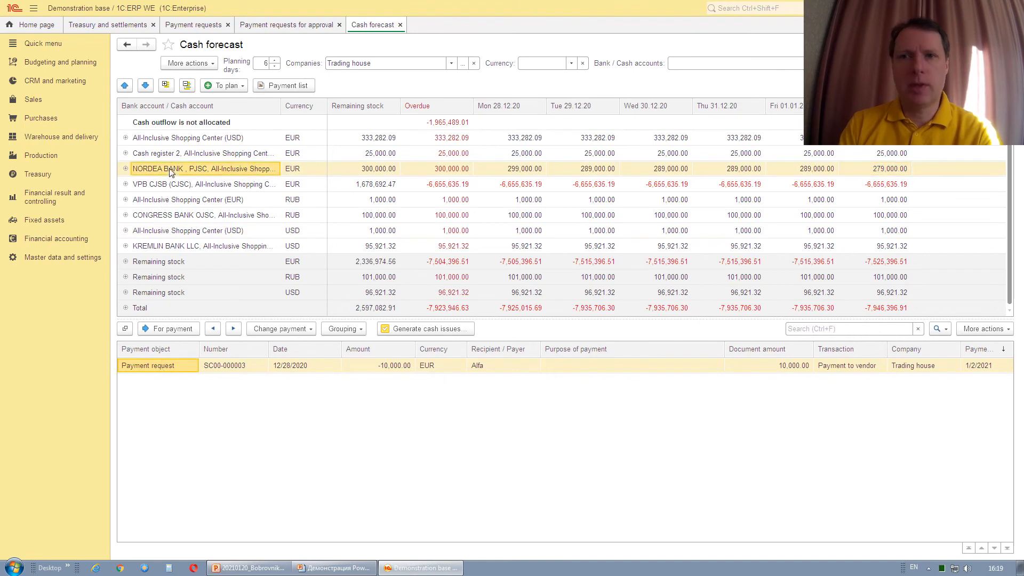
Try the Request list view with the 12/29/2020 and 1/2/2021 requests, then return to Payments.
click(208, 65)
mouse_move(297, 81)
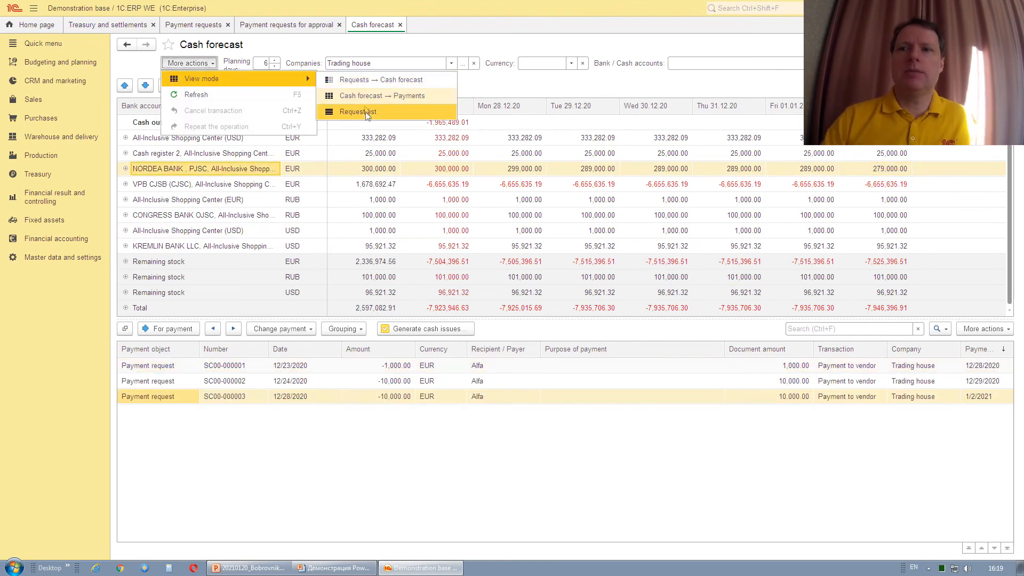
click(366, 112)
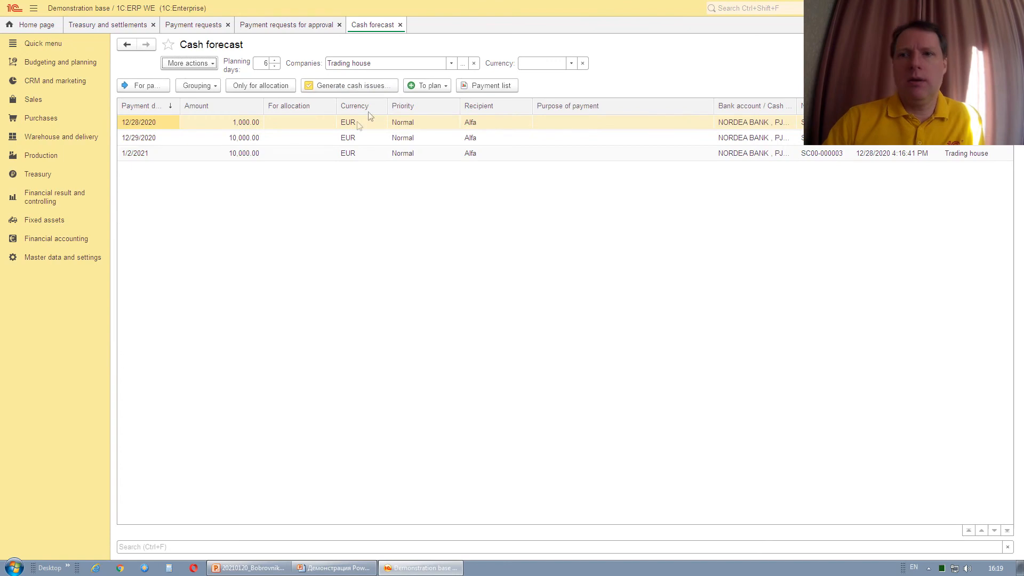
click(141, 137)
click(141, 153)
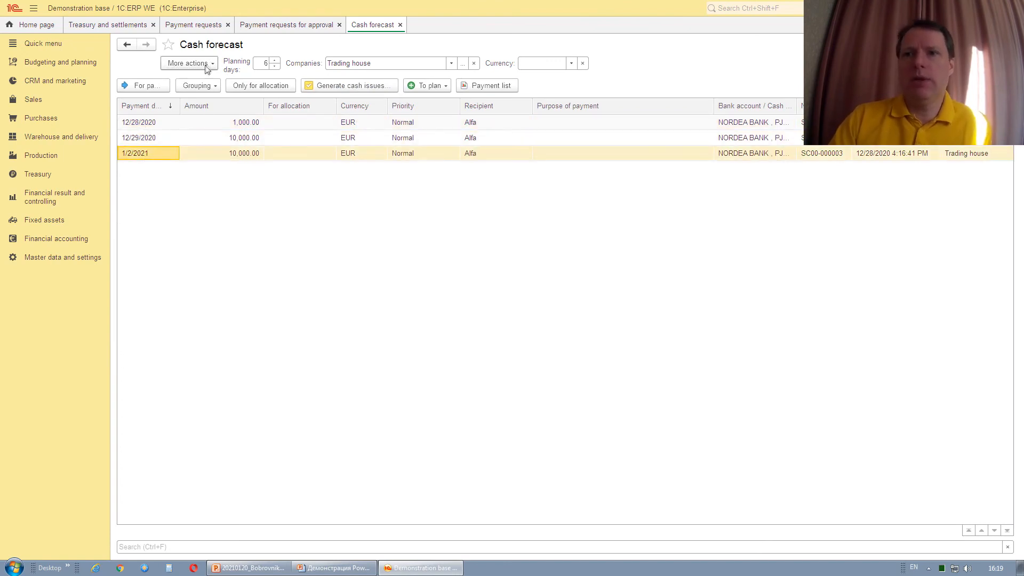
click(207, 65)
mouse_move(203, 79)
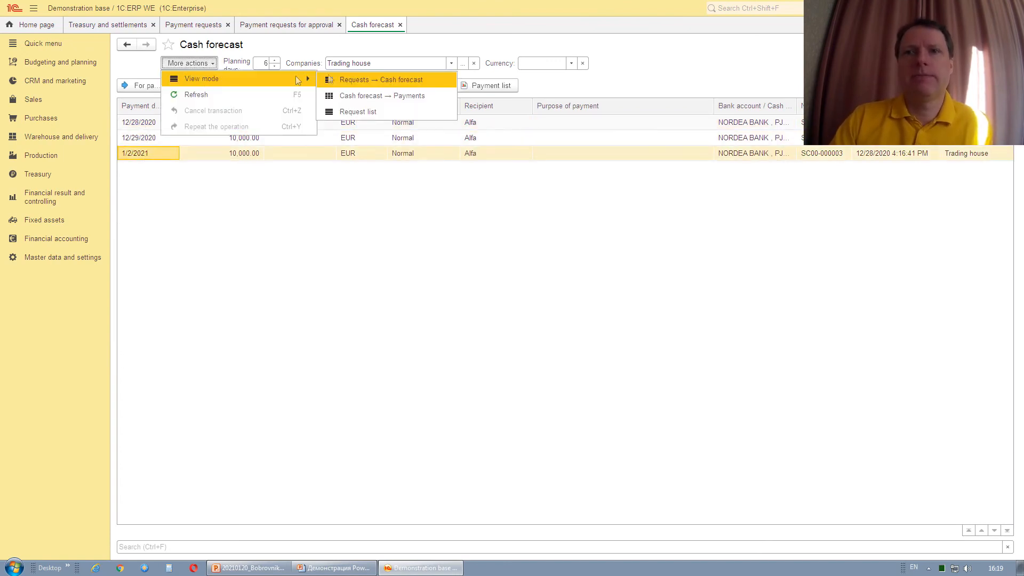
click(367, 98)
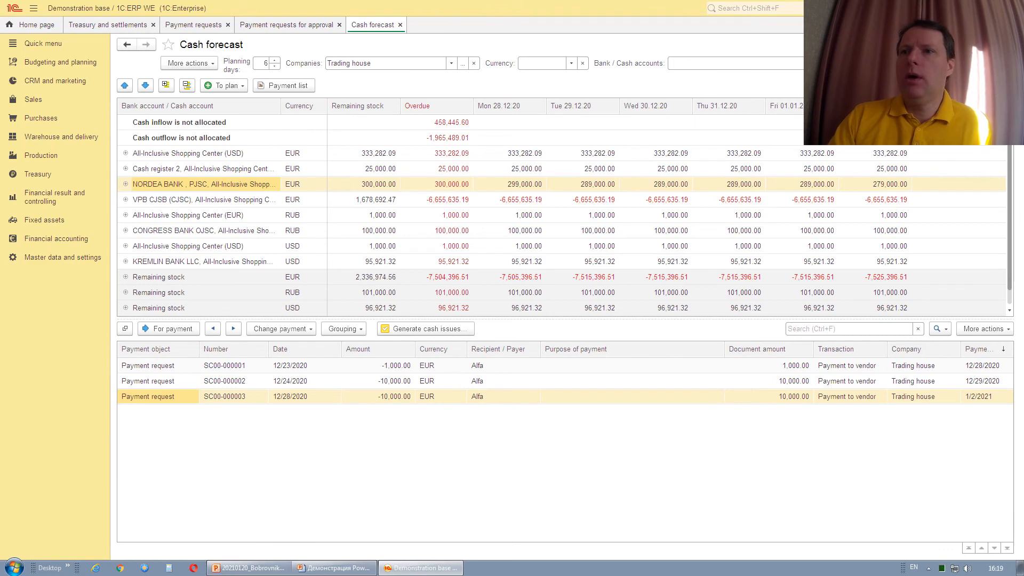
Toggle 'Unapproved payment requests' off and back on in Cash forecast settings, then advance the slideshow to slide 34.
click(192, 88)
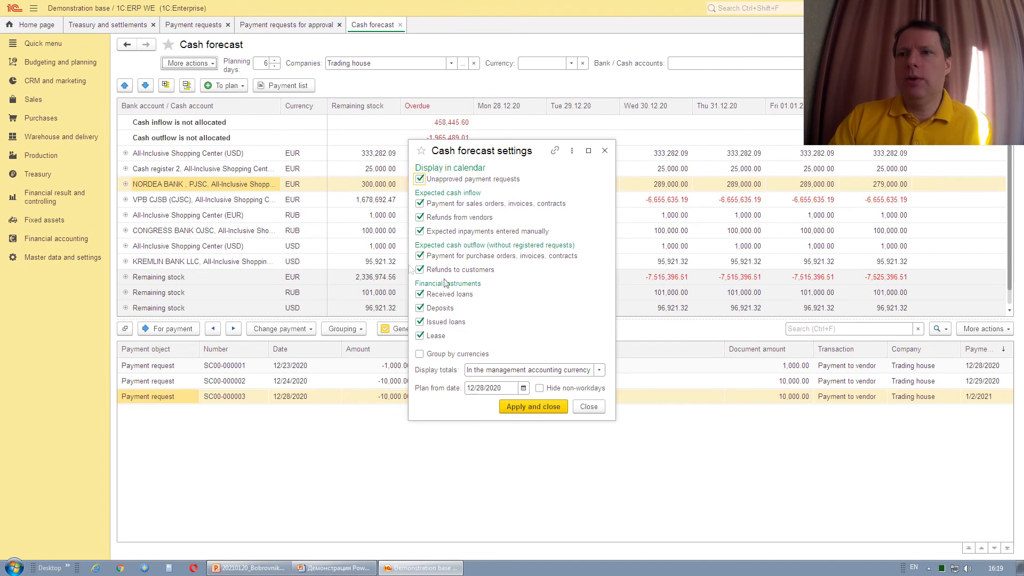
click(419, 180)
click(420, 180)
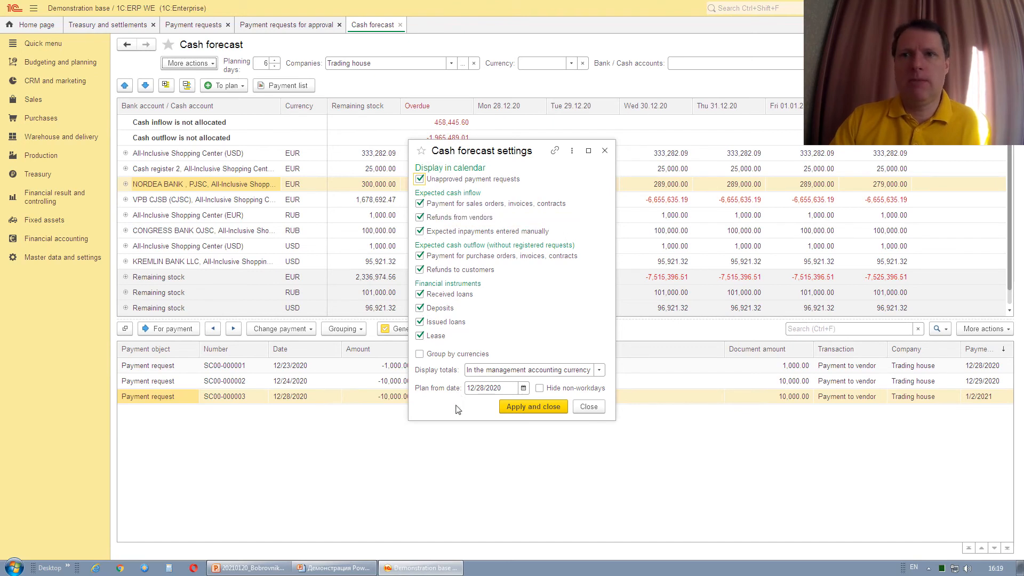
click(338, 568)
key(Right)
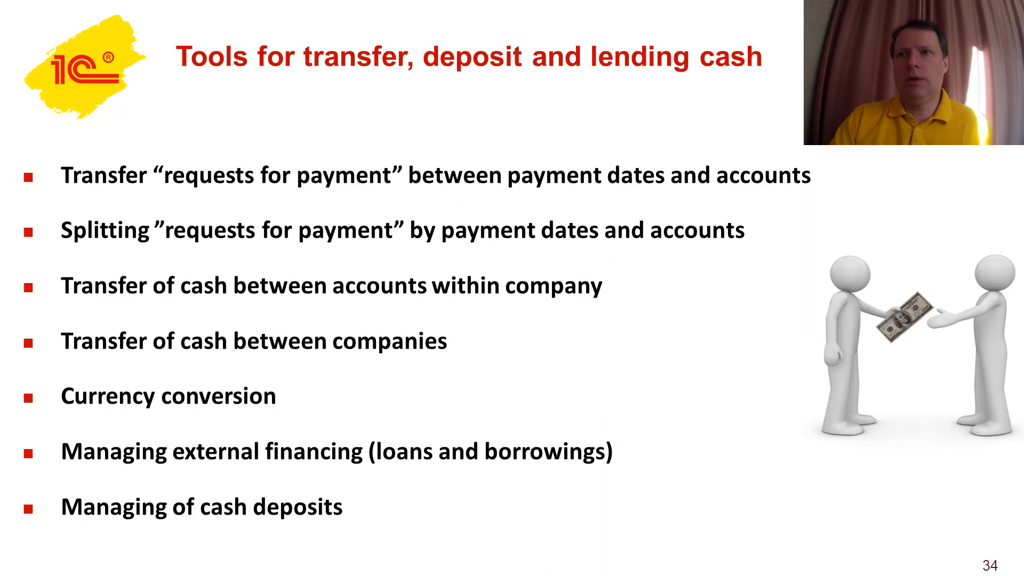
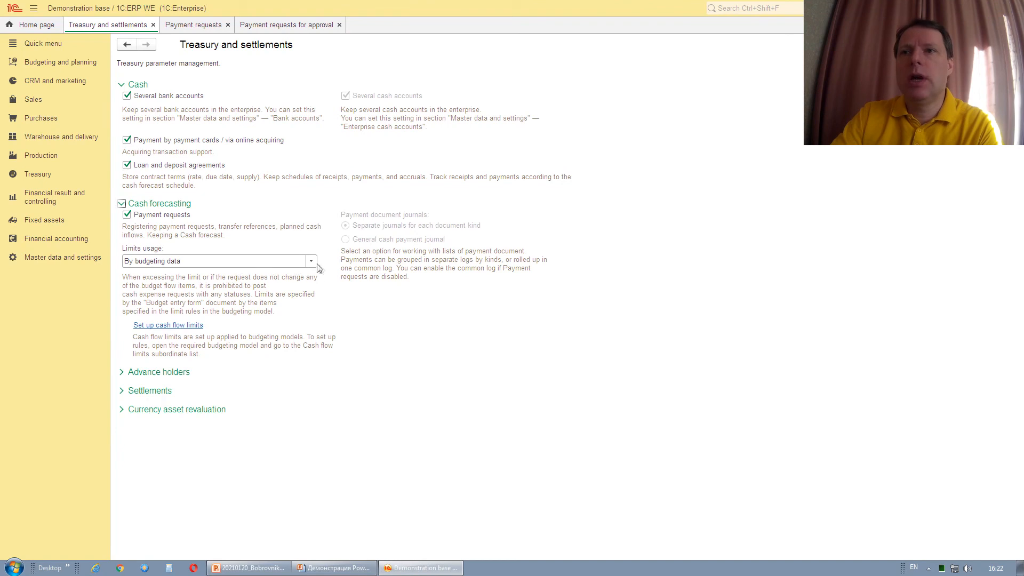
Keep Limits usage set to 'By budgeting data' and close the Treasury and settlements settings.
click(312, 263)
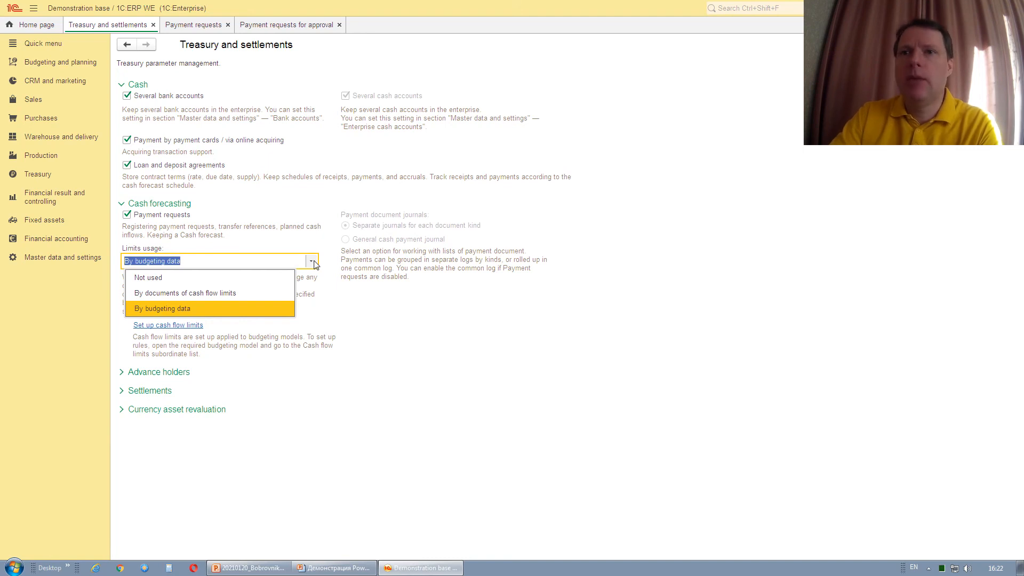
click(240, 307)
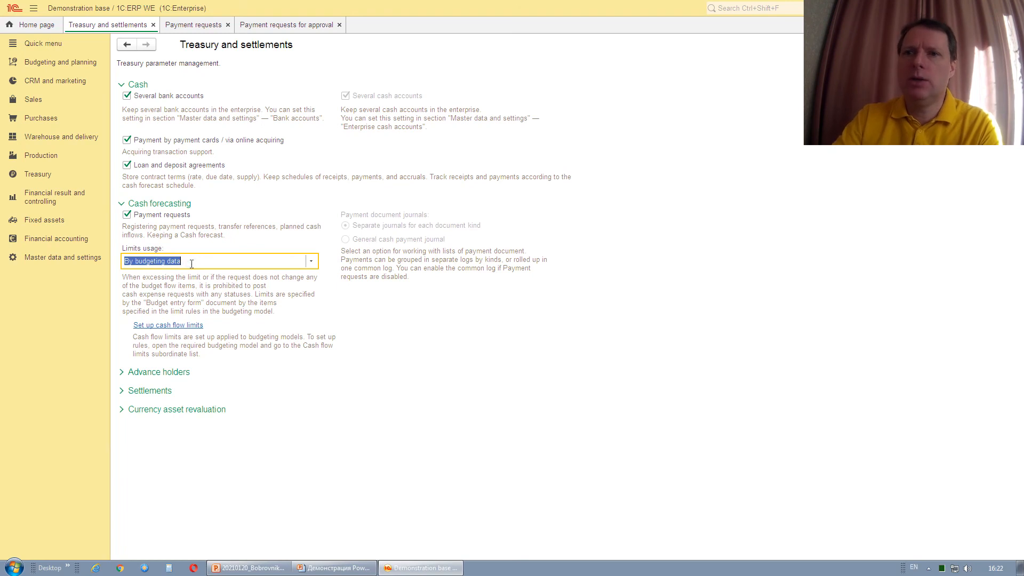
click(192, 263)
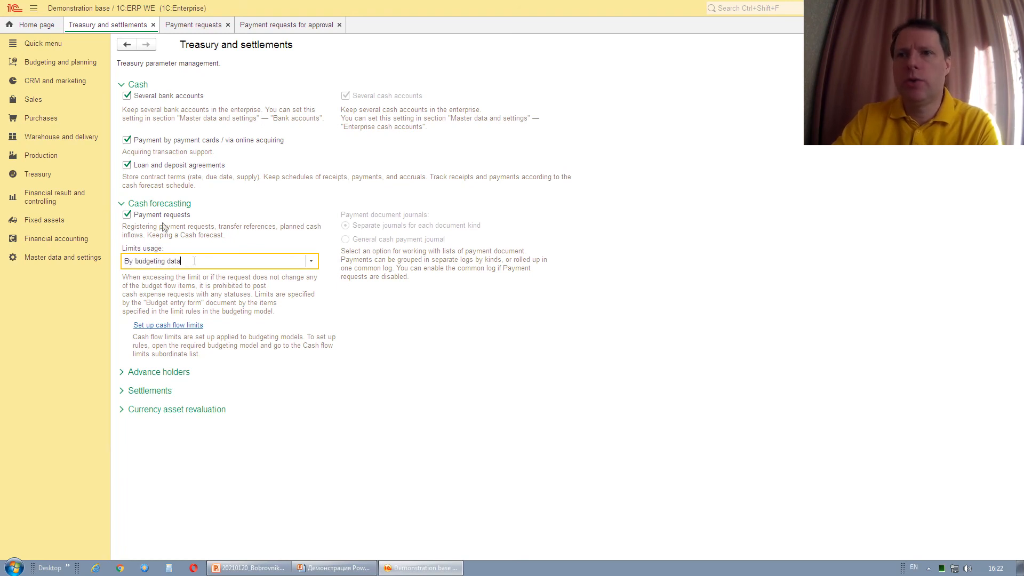
key(Escape)
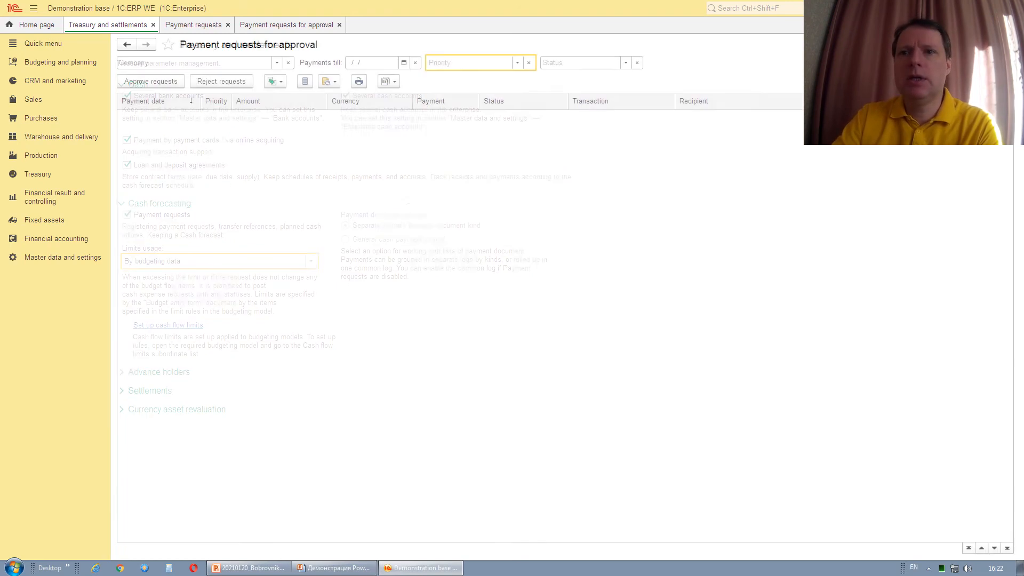
Open the Limits control model from the Budgeting and planning budgeting models list.
click(40, 62)
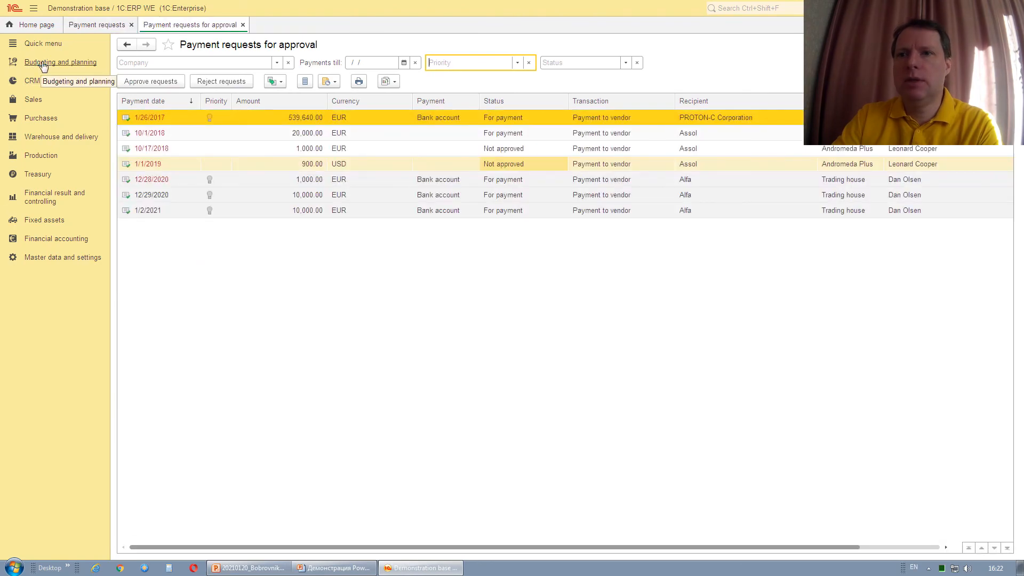
click(43, 63)
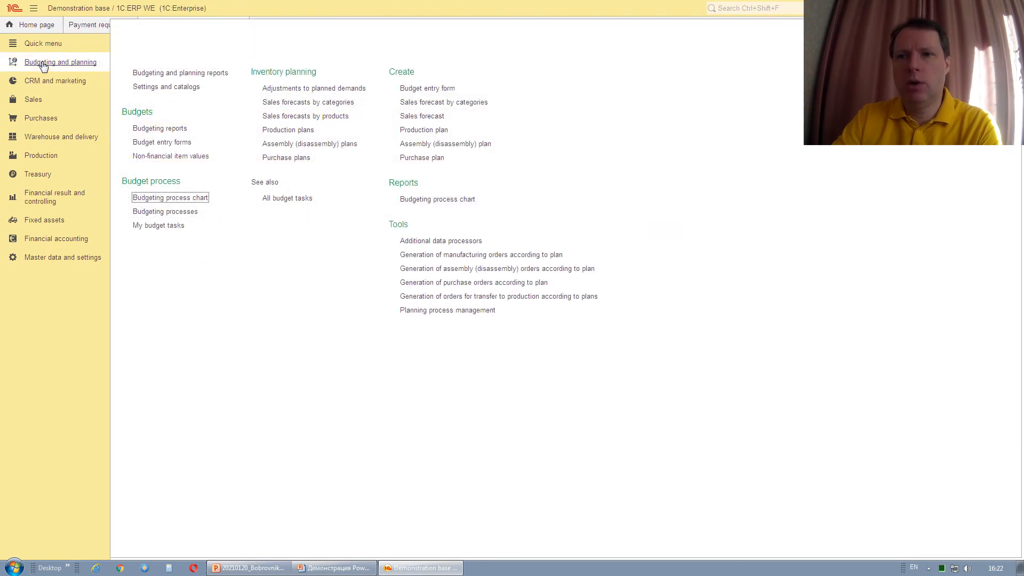
click(187, 91)
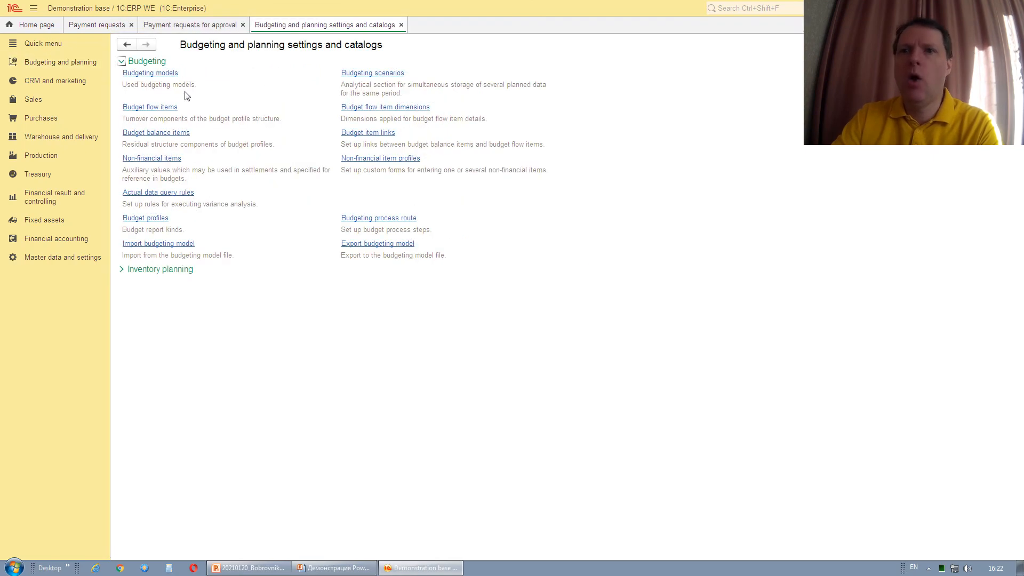
click(167, 74)
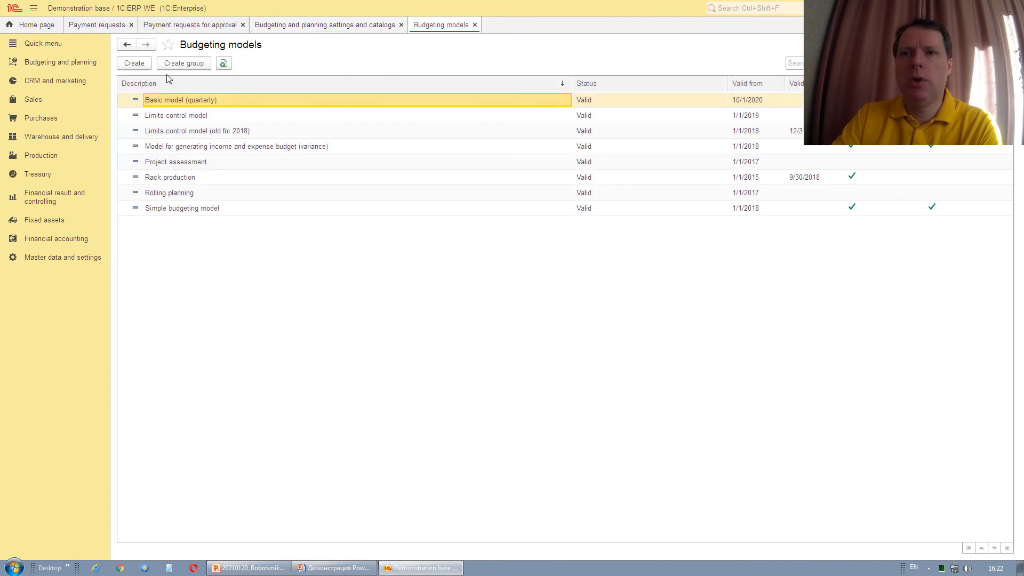
click(172, 117)
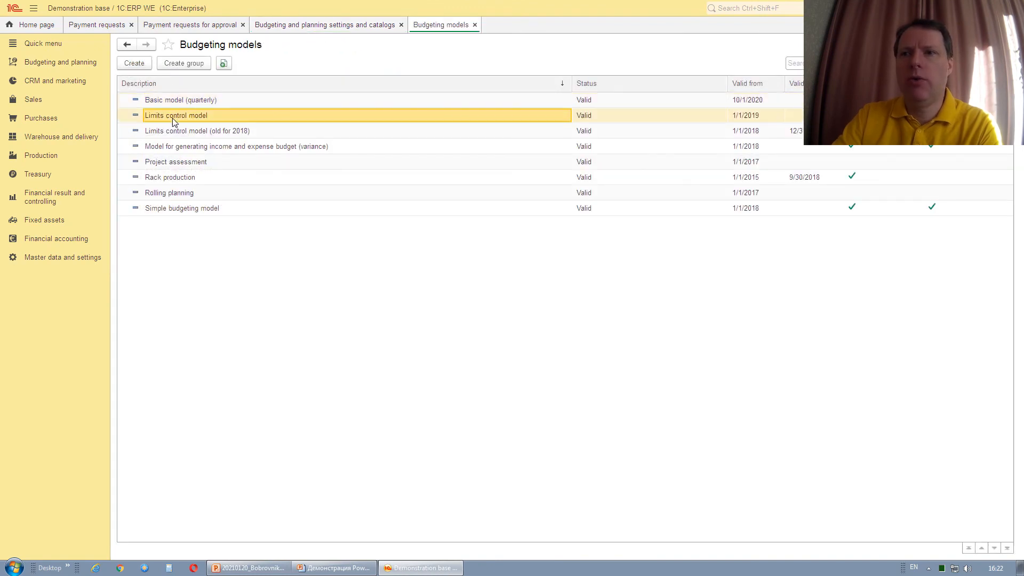
double_click(172, 117)
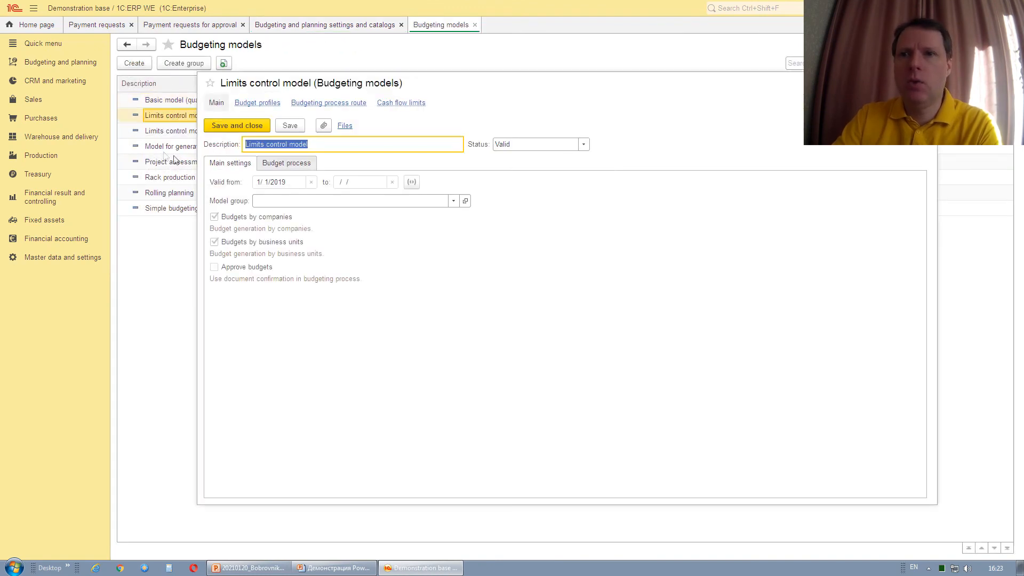
Open the model's Payment of selling expenses cash flow limit.
click(401, 103)
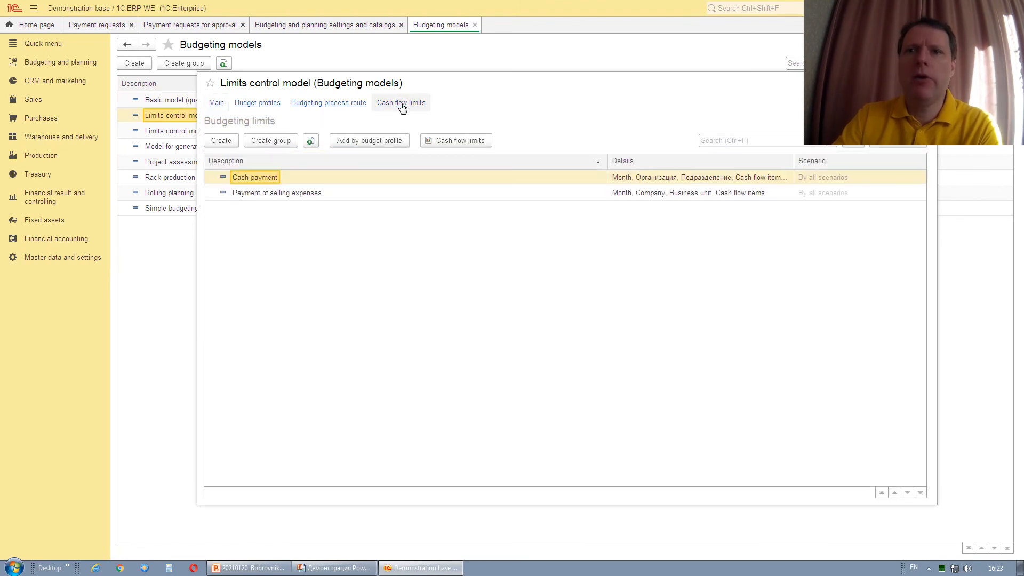
click(283, 194)
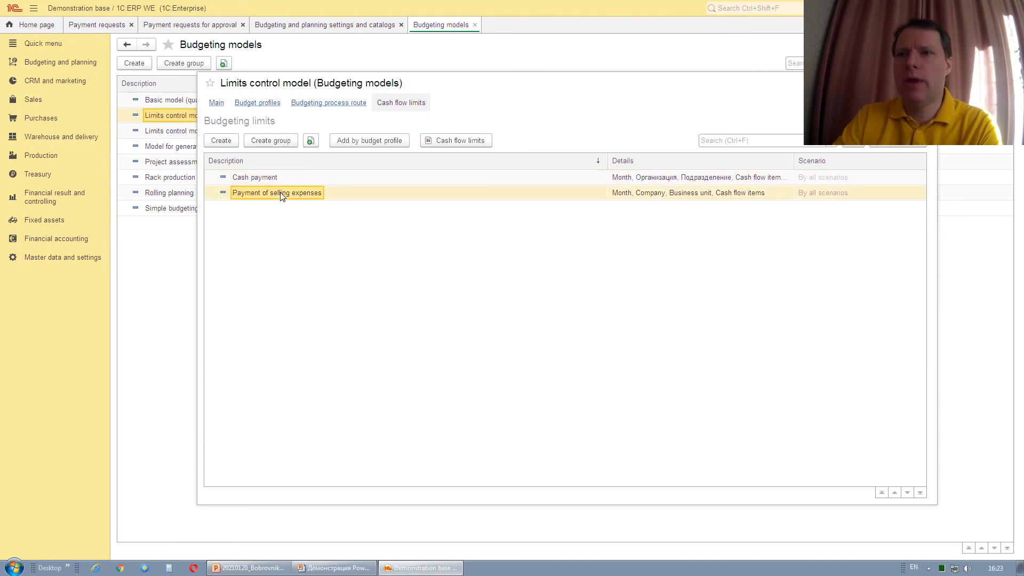
double_click(282, 193)
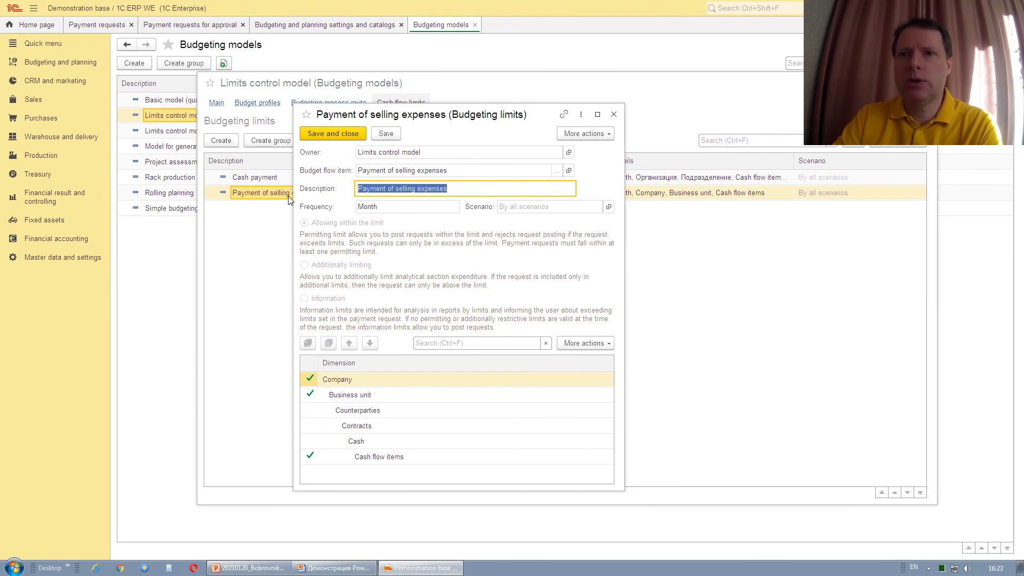
key(Tab)
click(537, 212)
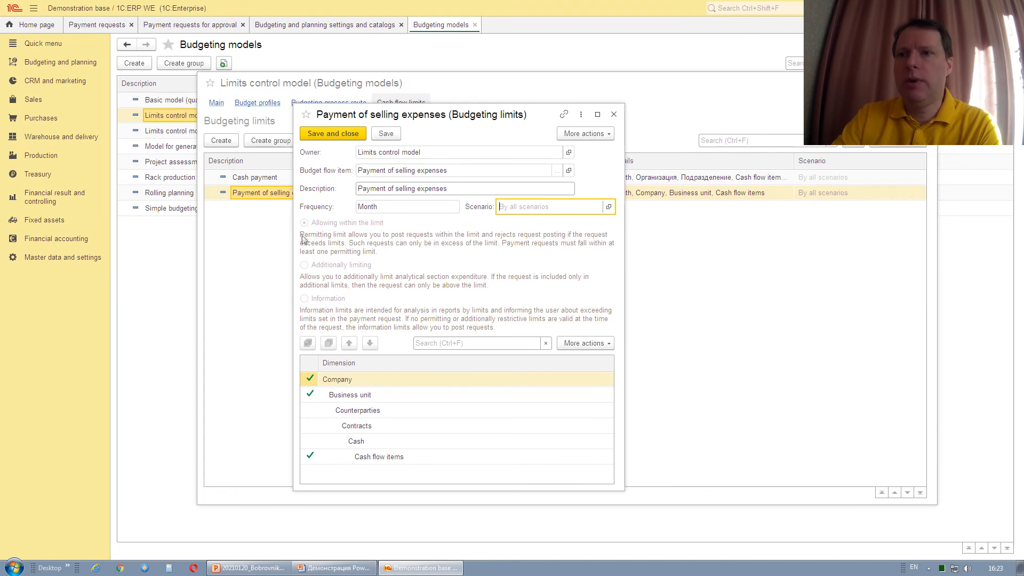
click(365, 384)
click(361, 396)
click(356, 414)
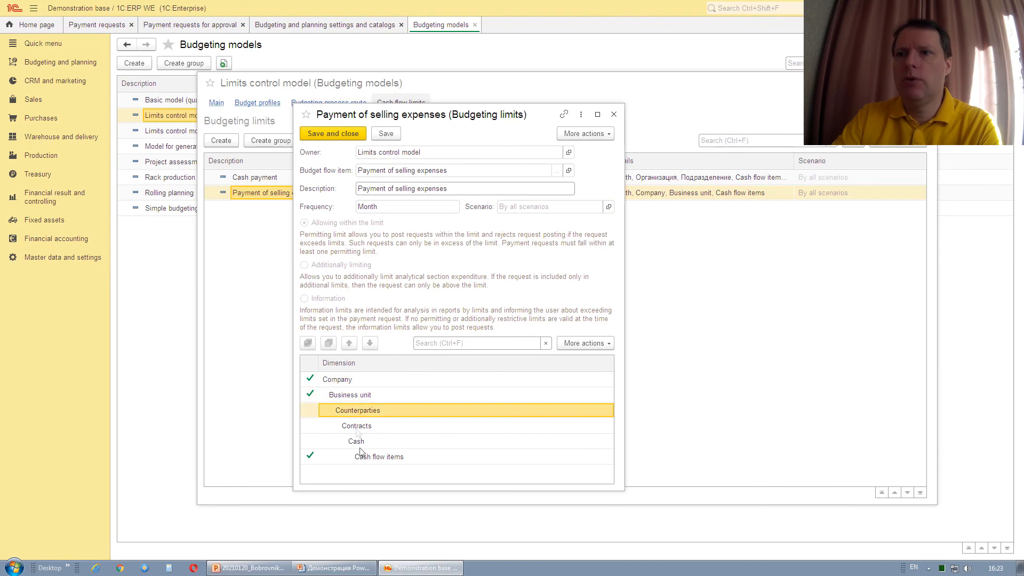
click(363, 459)
click(361, 394)
key(Up)
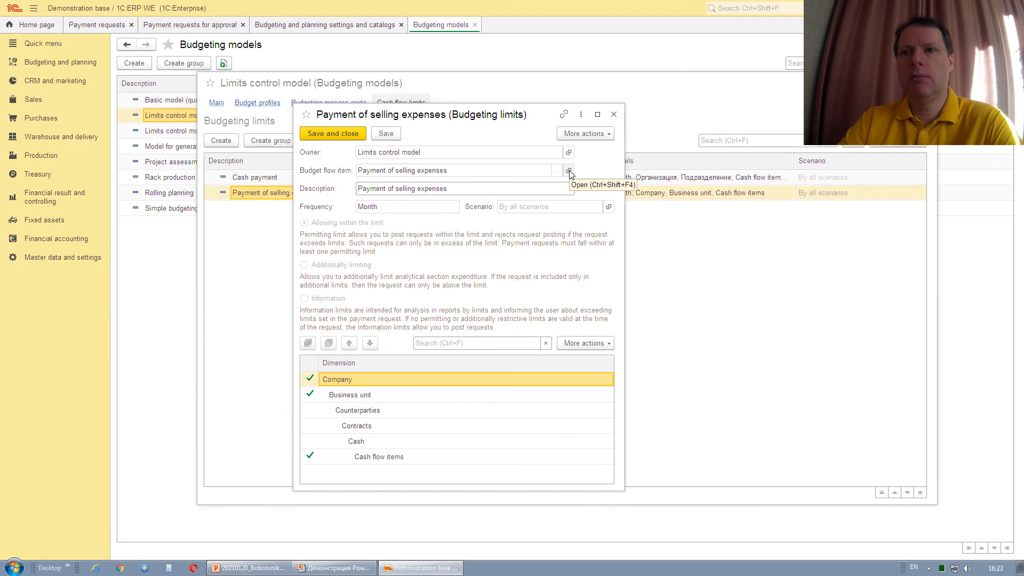
click(614, 115)
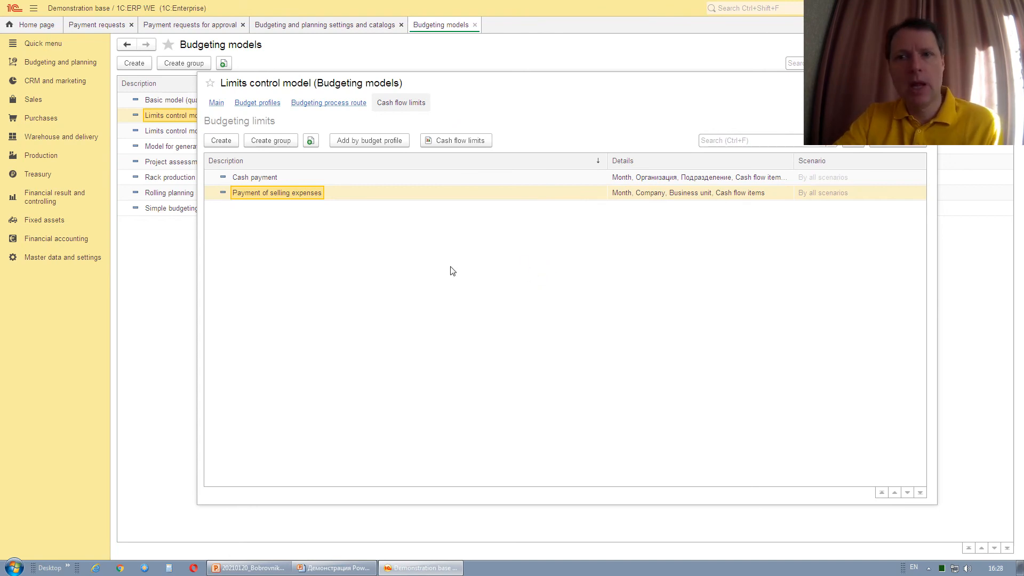
Run the cash flow limits report and break the goods-purchase payments down by recorder.
click(456, 141)
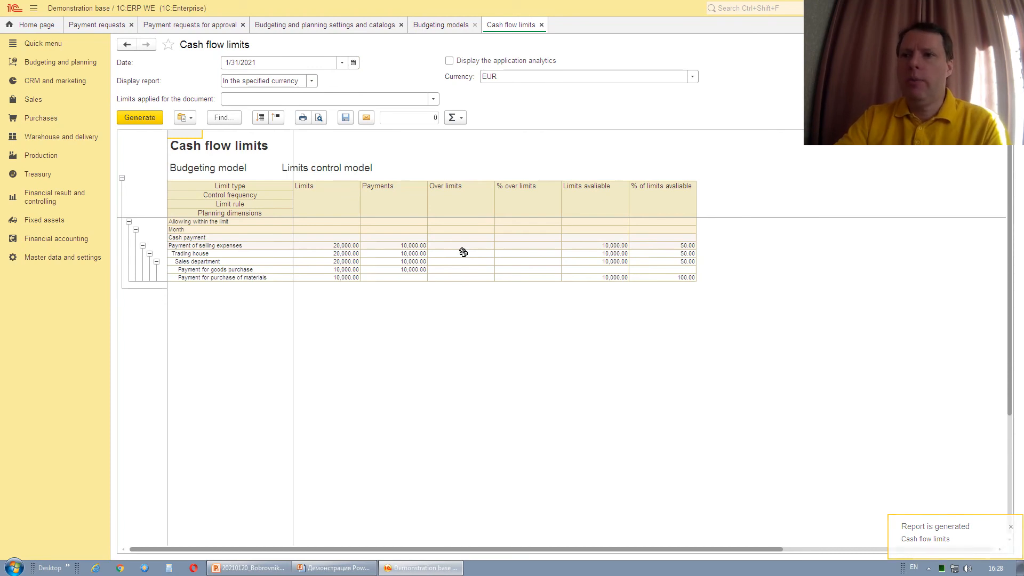
click(412, 269)
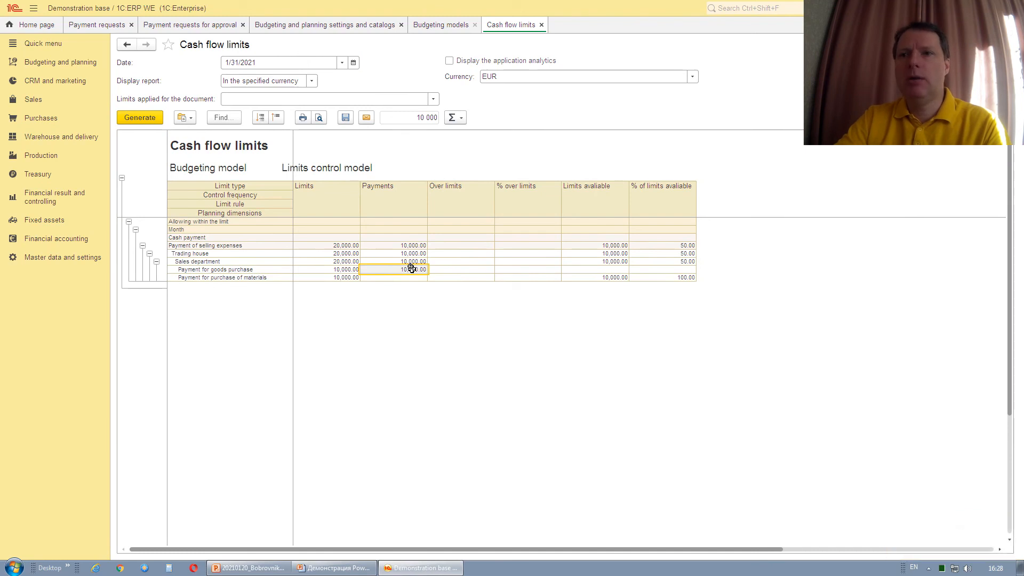
right_click(411, 268)
click(412, 286)
double_click(398, 391)
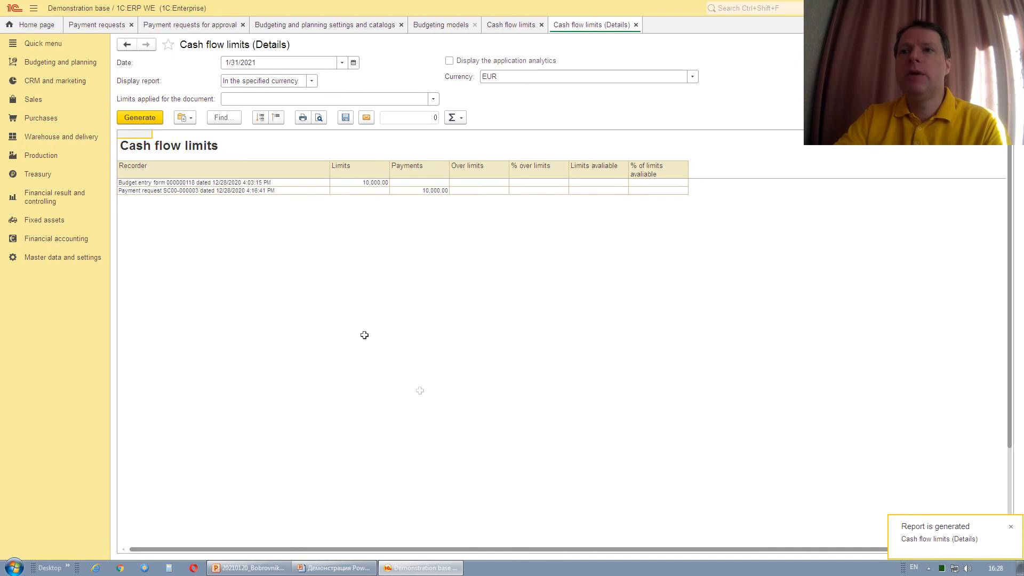
Open the 12/28/2020 payment request for 10,000.00 EUR behind those payments.
click(186, 183)
click(184, 190)
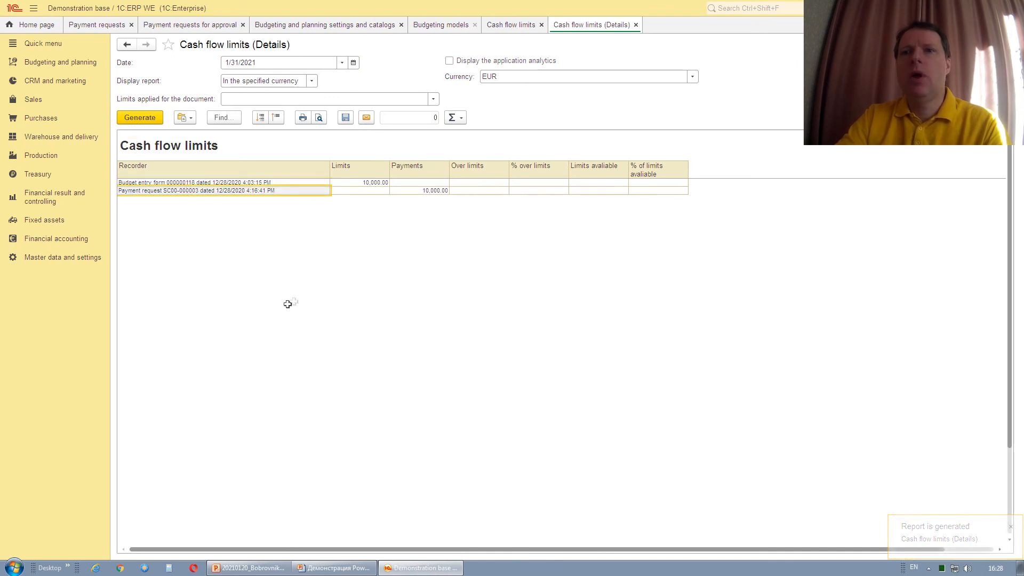
double_click(251, 191)
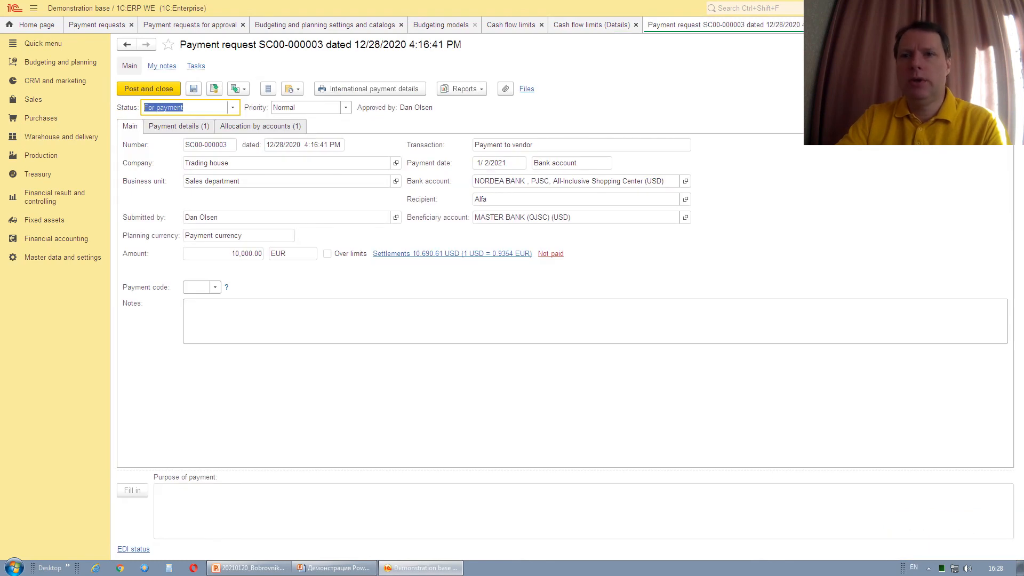
Copy the payment request with payment date 1/2/2021 and amount 12,000.00 EUR.
click(972, 88)
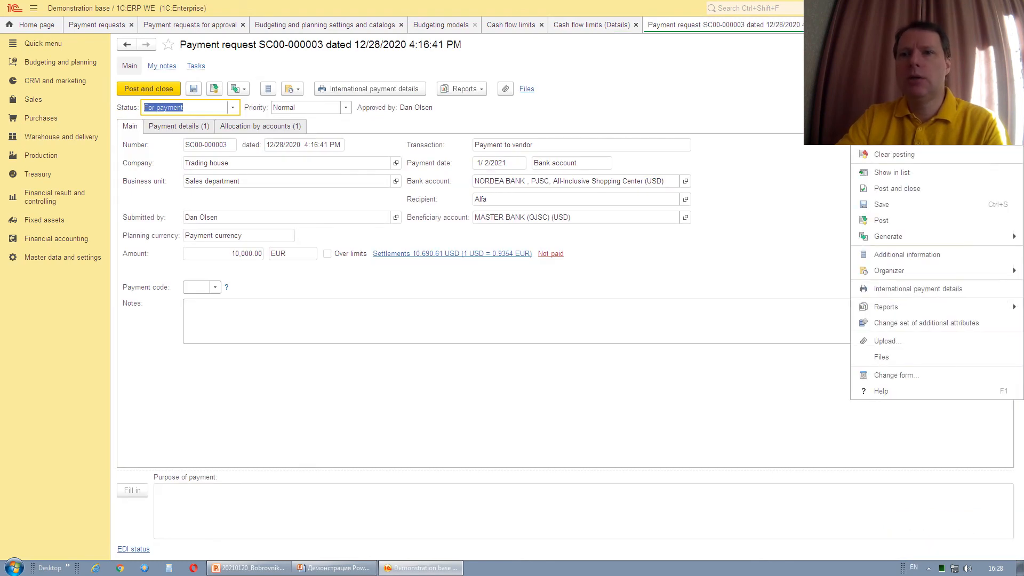
click(883, 123)
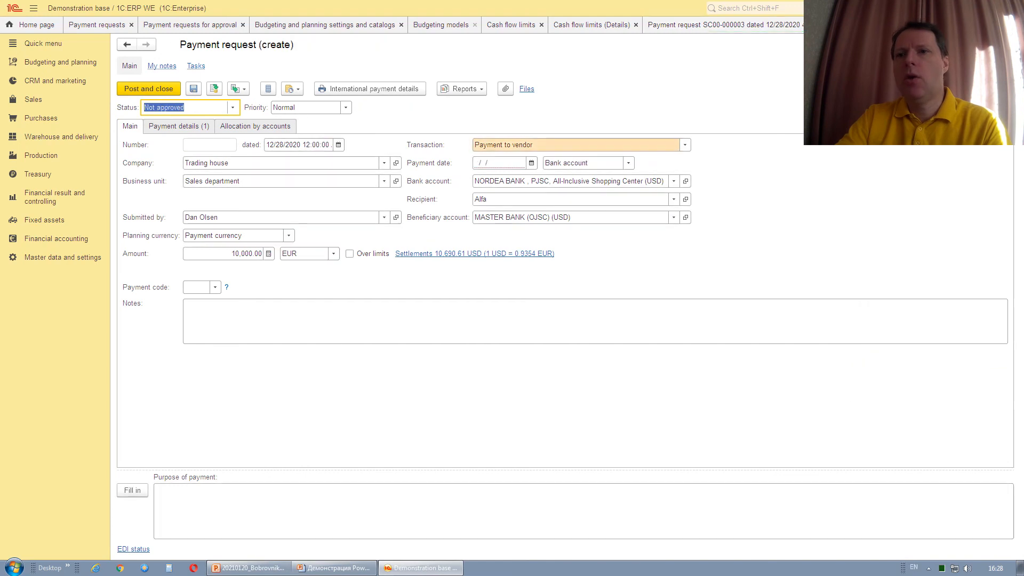
click(531, 163)
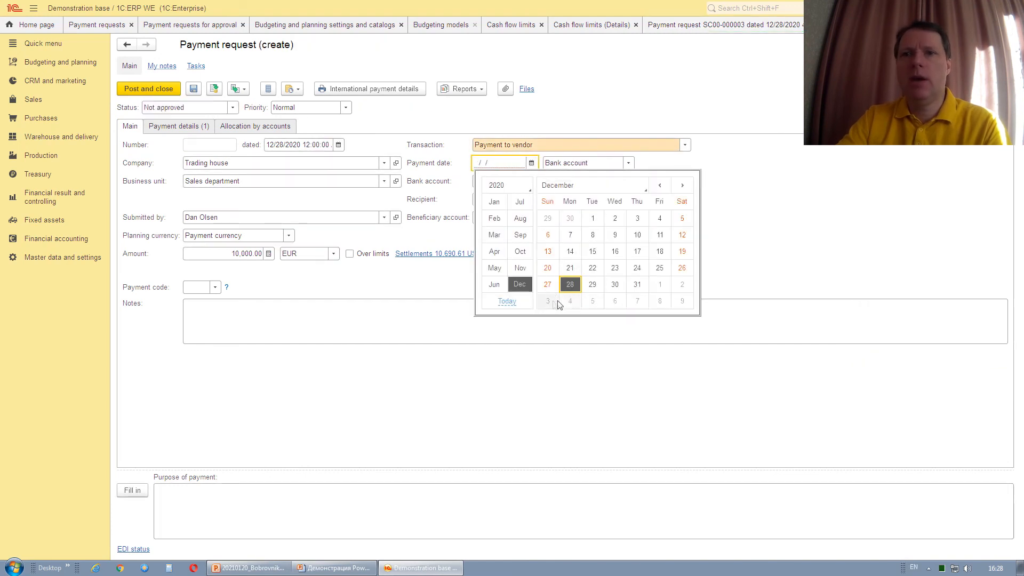
click(682, 288)
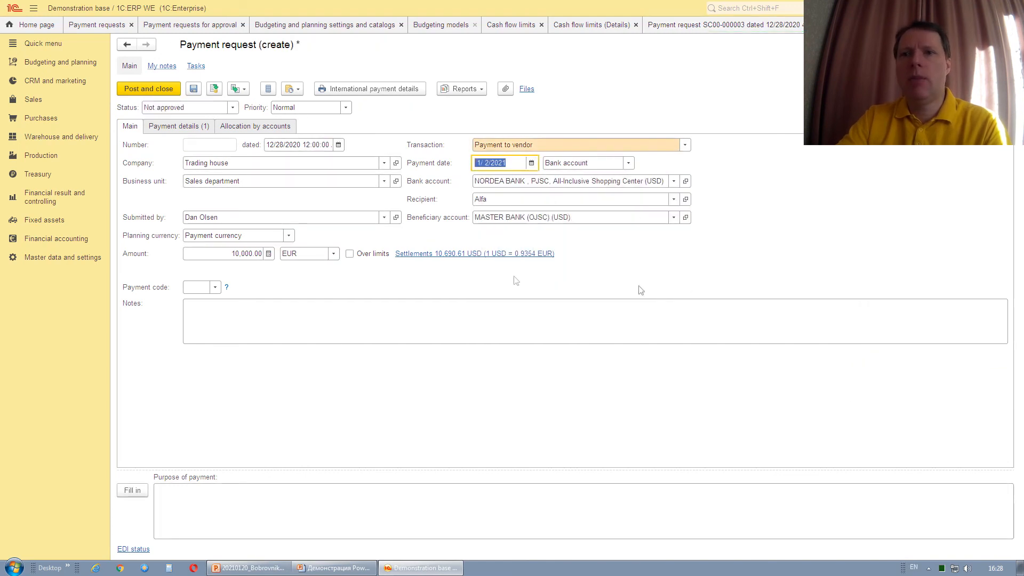
click(228, 254)
click(237, 254)
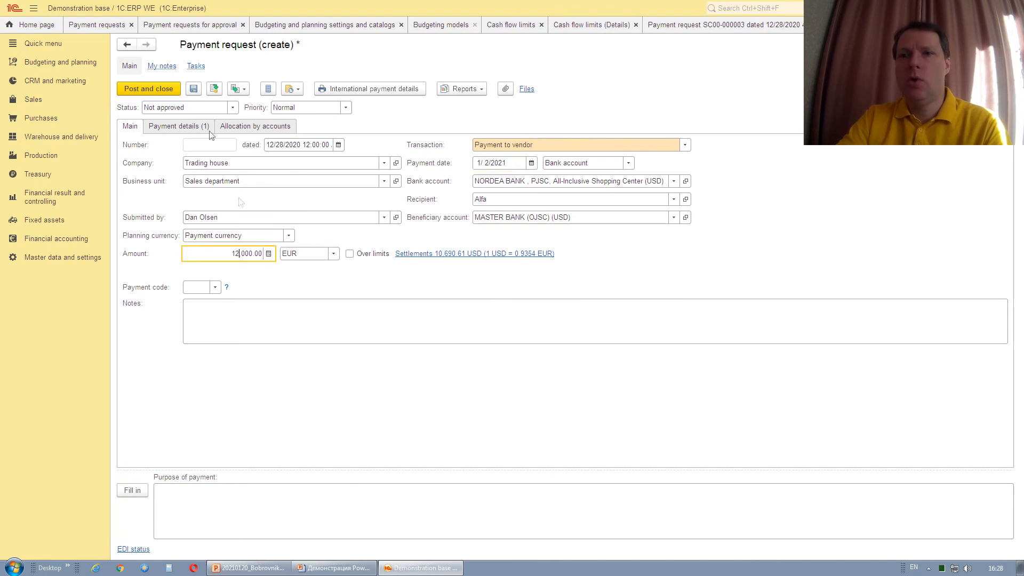
After the posting error, mark the new request Over limits and post it.
click(137, 89)
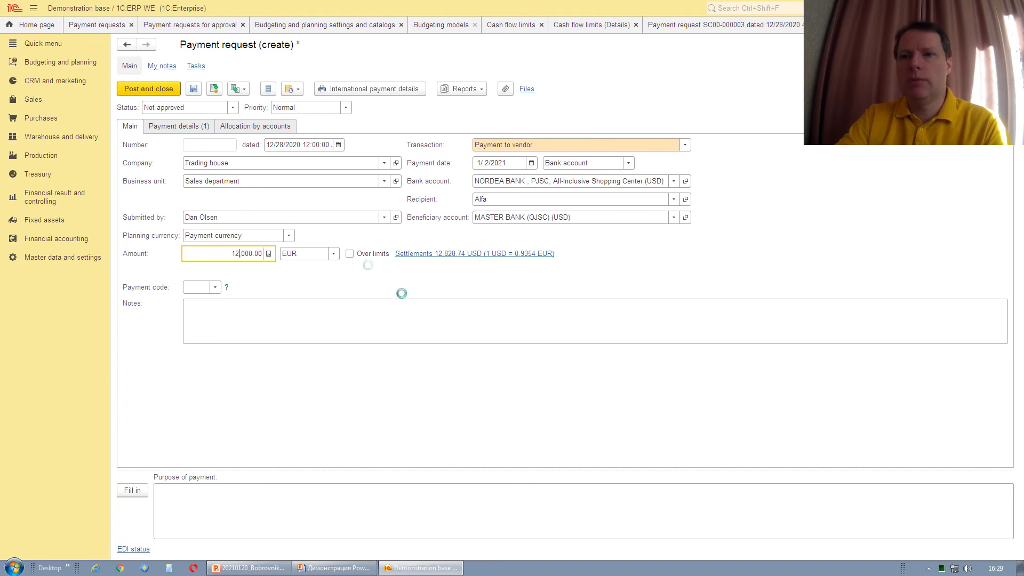
click(576, 307)
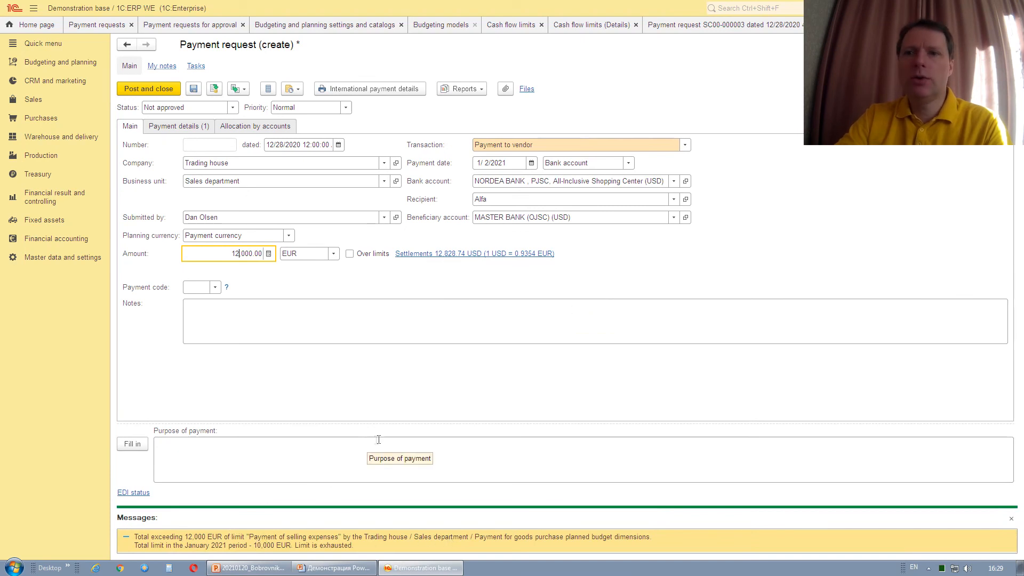
click(349, 254)
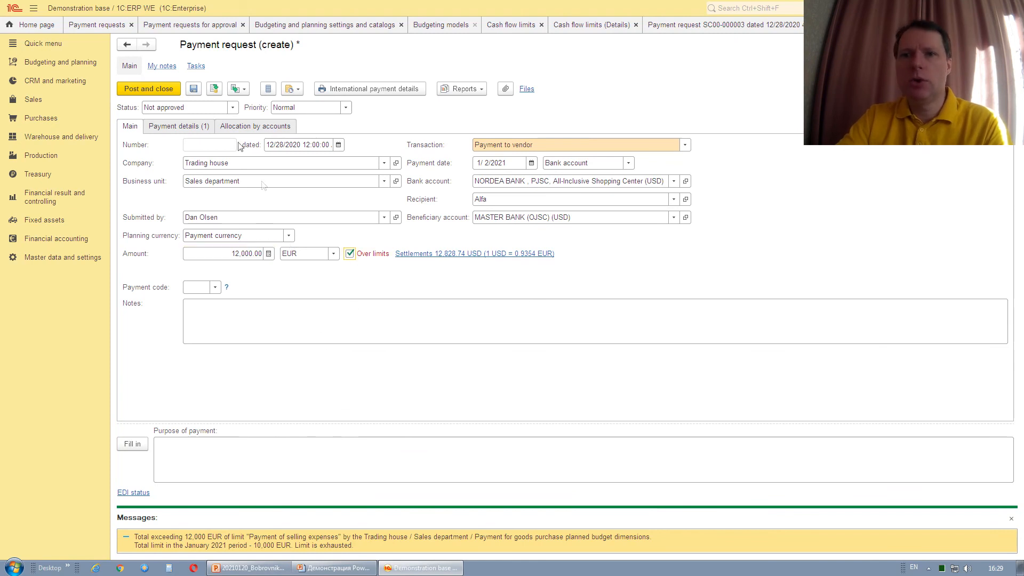
click(213, 89)
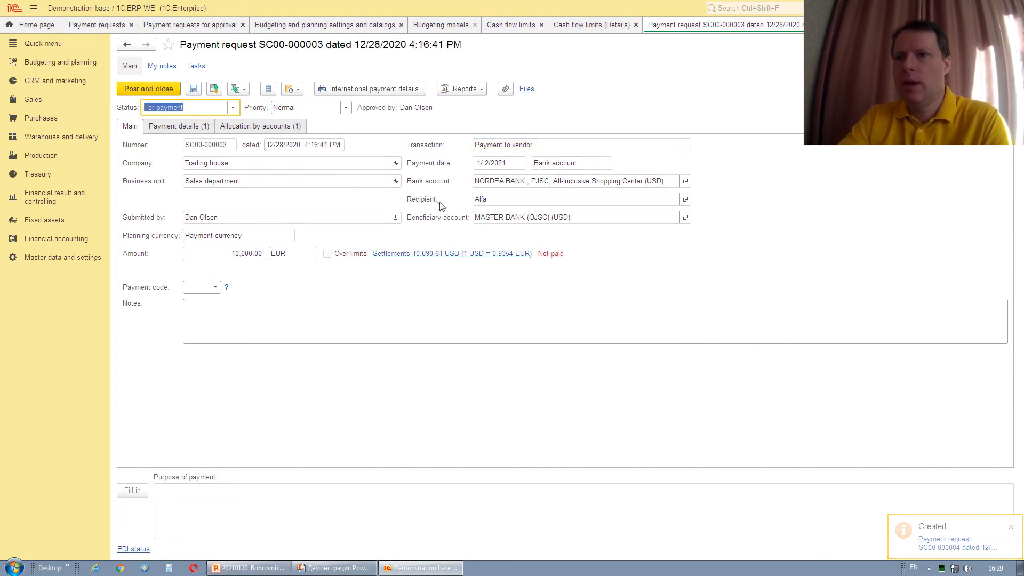
Open the request's Cash flow limits report and select the 12,000.00 over-limit amounts.
click(478, 93)
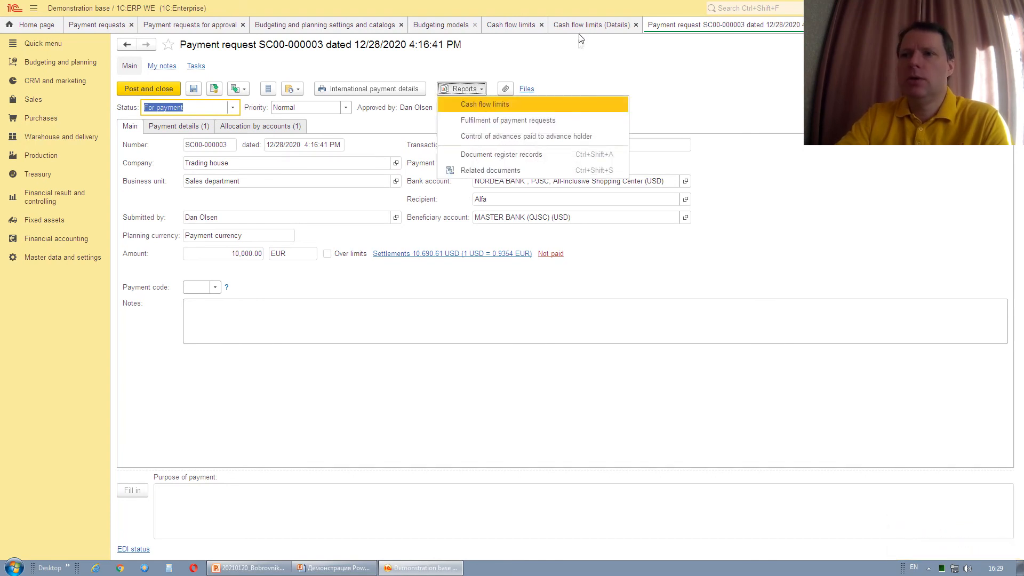
click(499, 106)
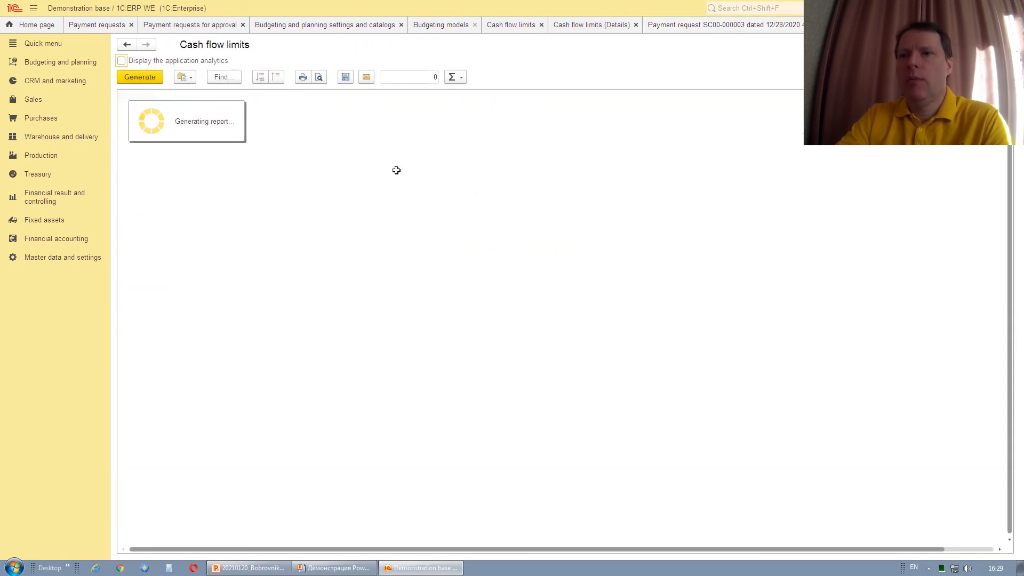
click(469, 255)
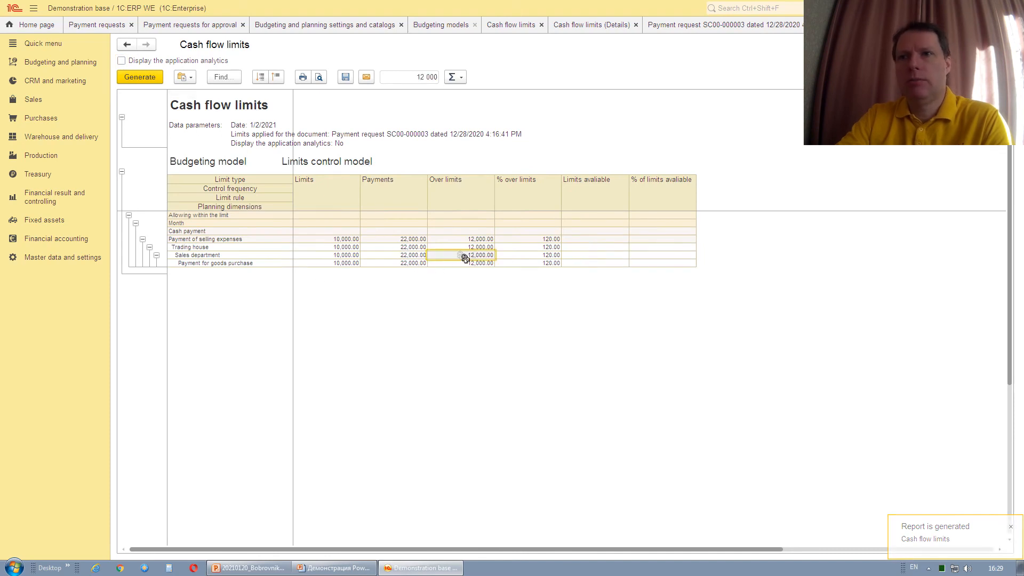
drag(471, 263, 473, 255)
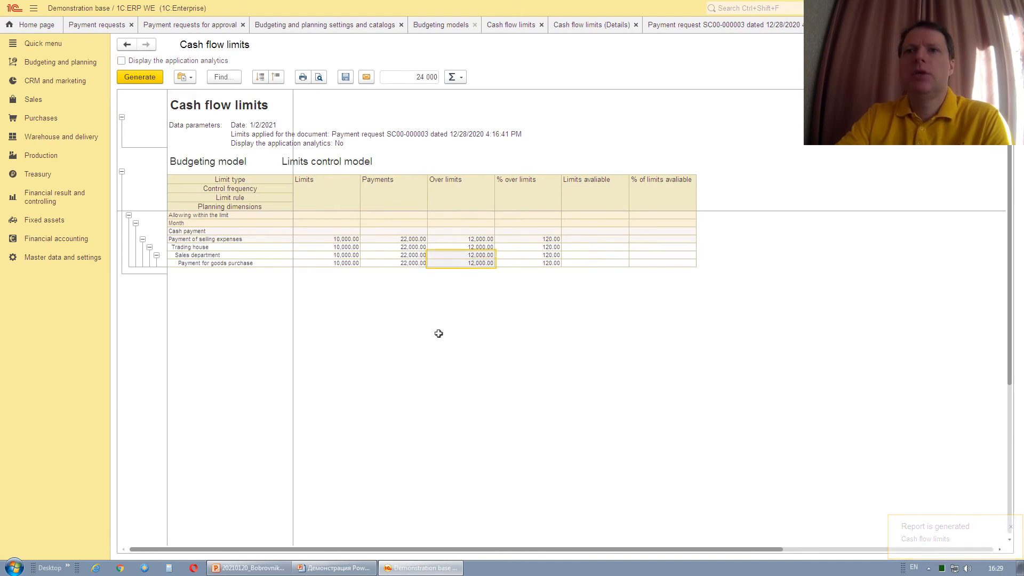
Return to the PowerPoint slideshow and advance to the Sum up slide.
mouse_move(344, 571)
click(347, 548)
key(Right)
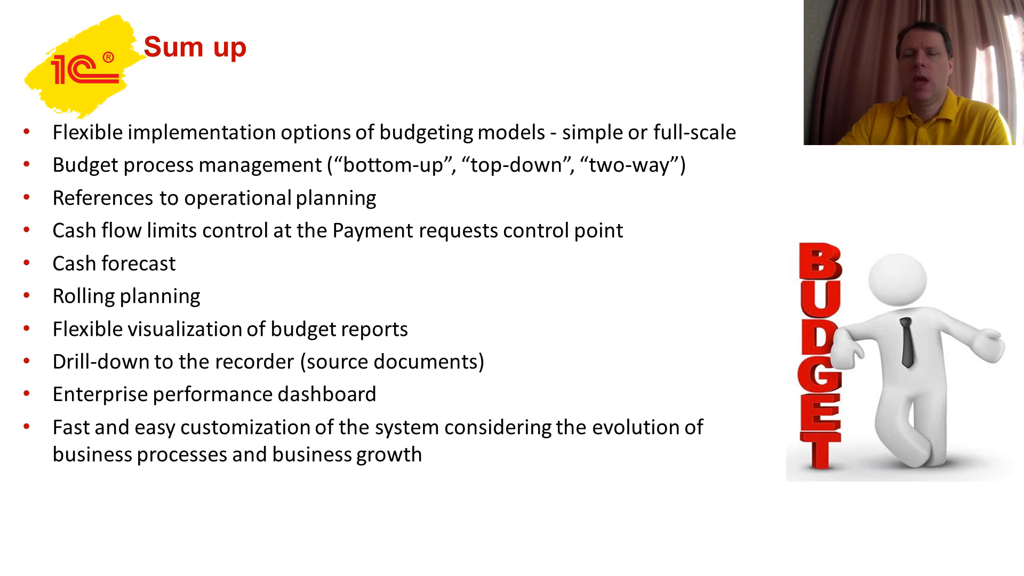